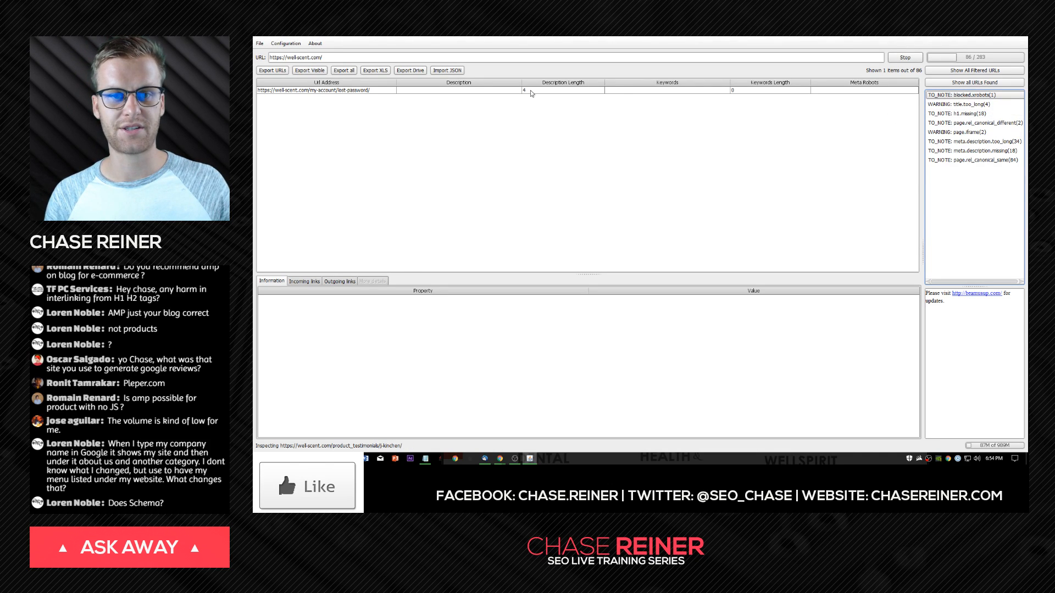
Review the crawled URLs flagged for long titles, missing H1s, iframes, overlong or missing meta descriptions, and matching canonicals.
click(959, 104)
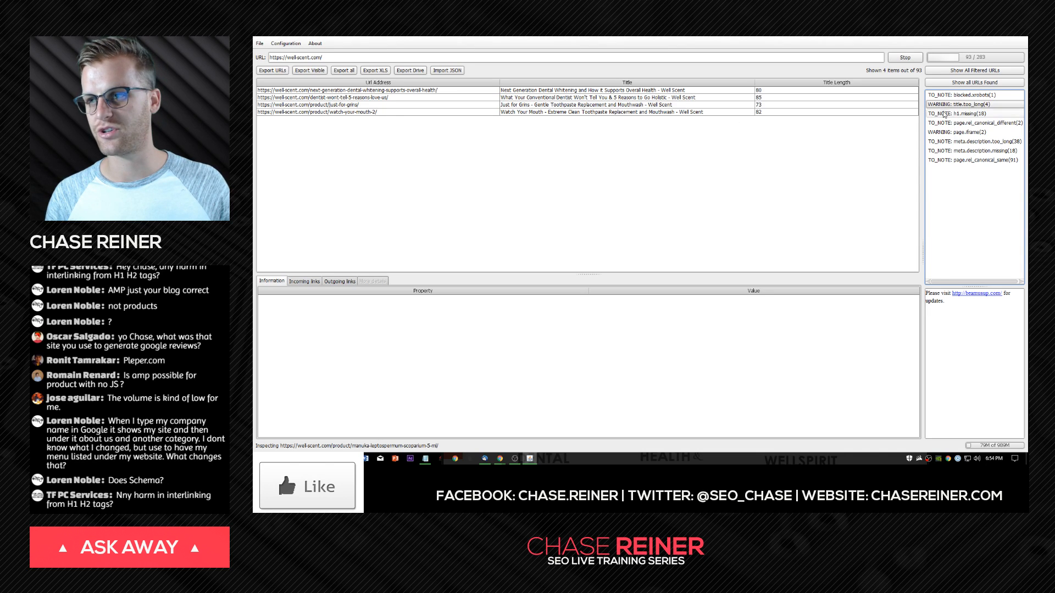
click(959, 114)
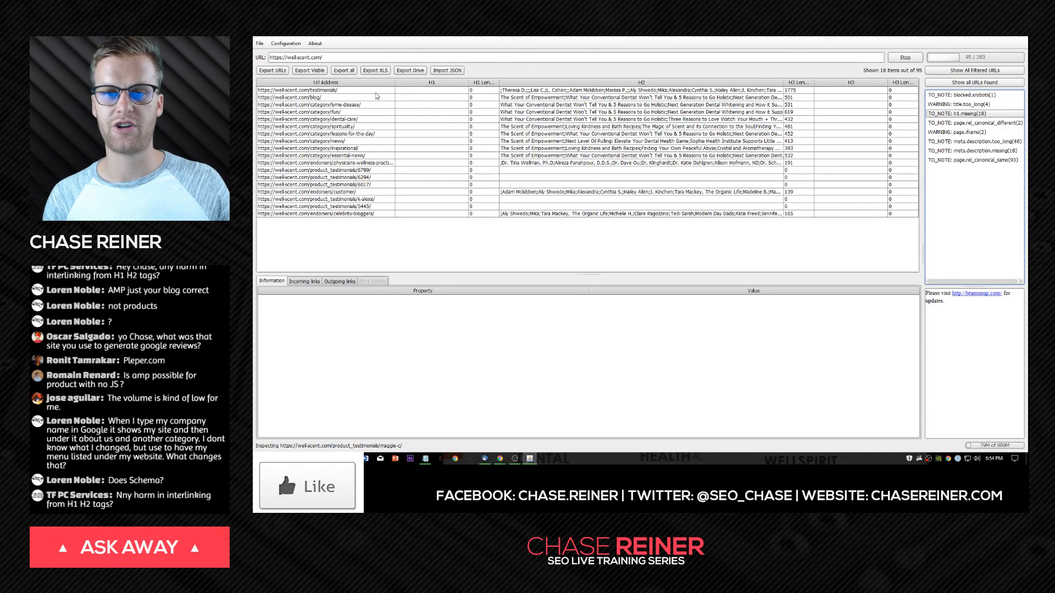
click(984, 132)
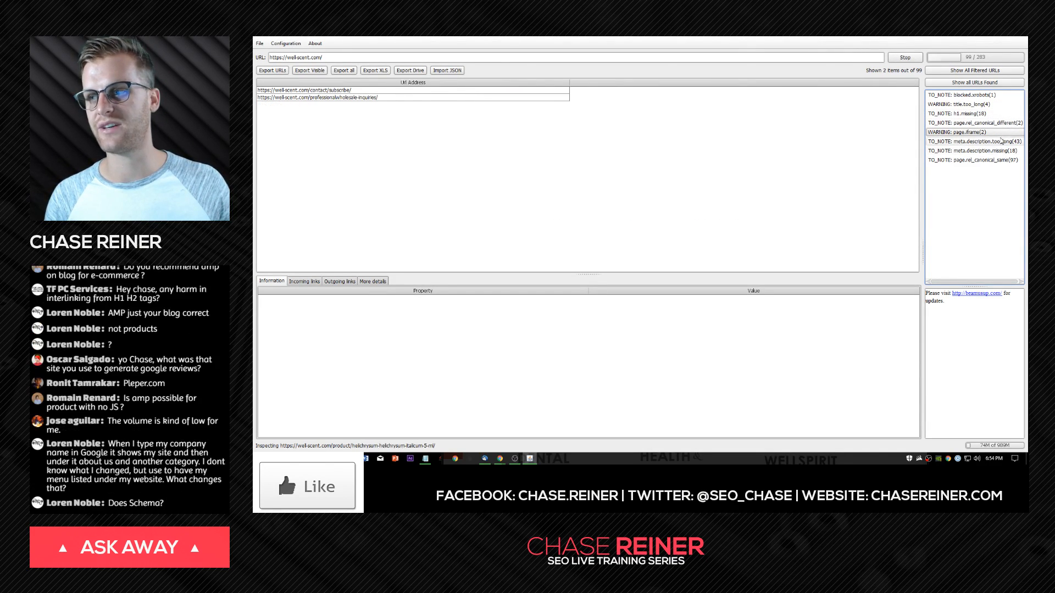
click(1001, 141)
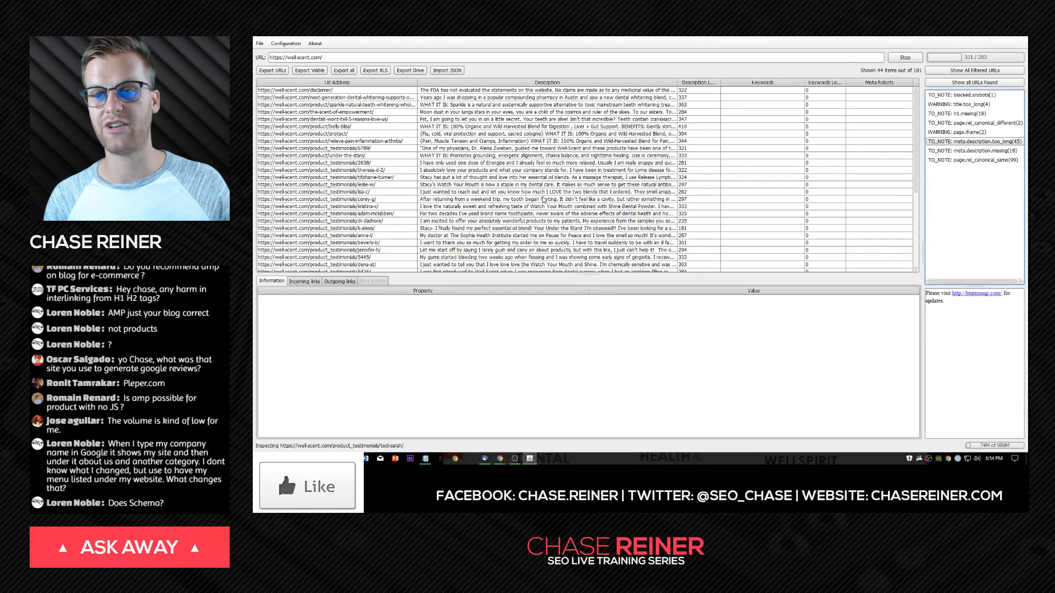
click(984, 150)
click(983, 160)
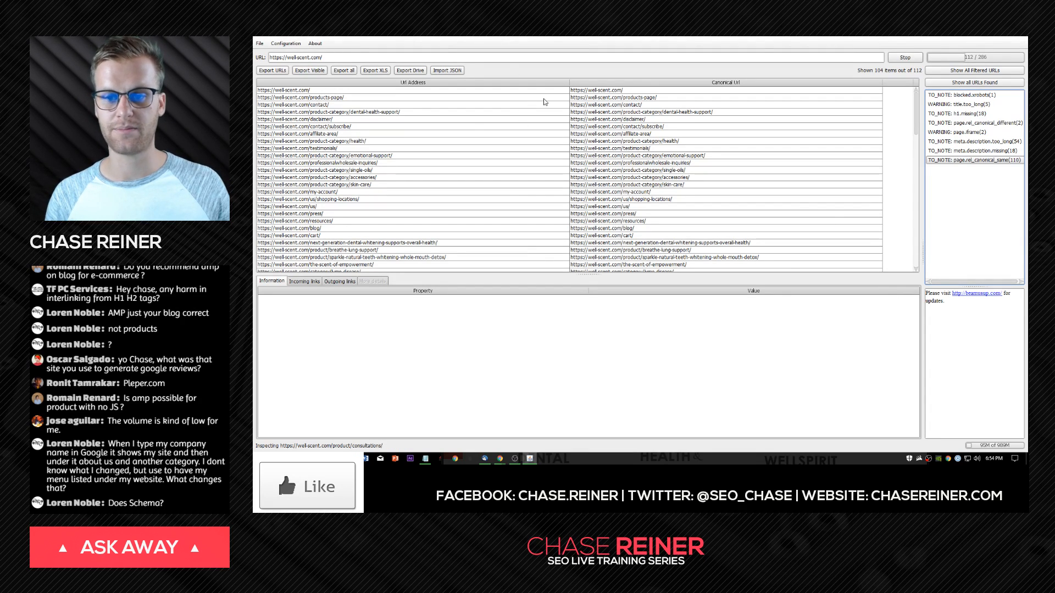
key(alt+Tab)
key(alt+Tab)
key(alt+Tab)
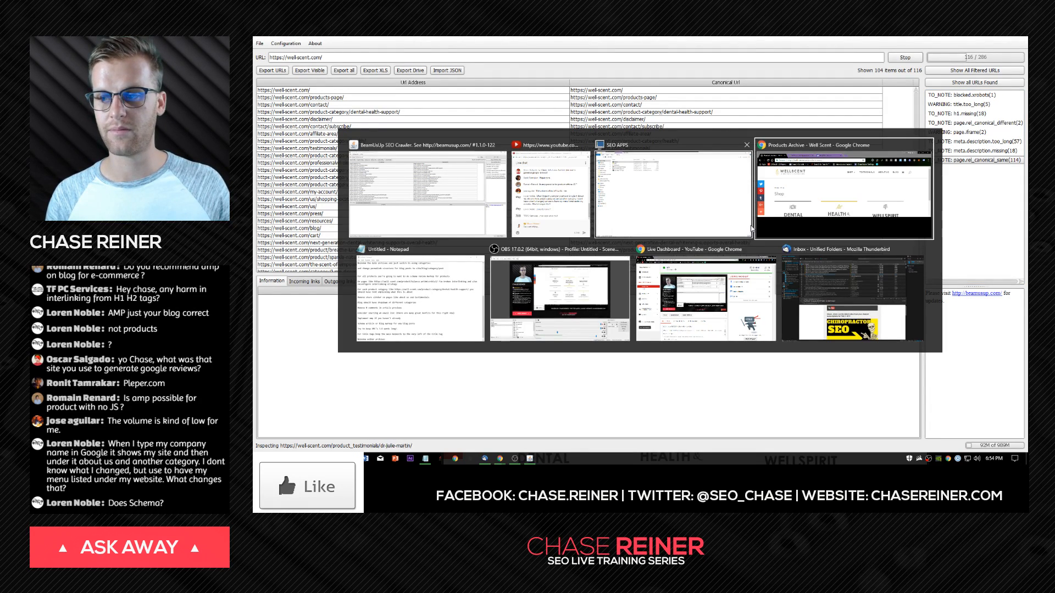
key(alt+Tab)
key(alt+Tab)
key(alt+Tab)
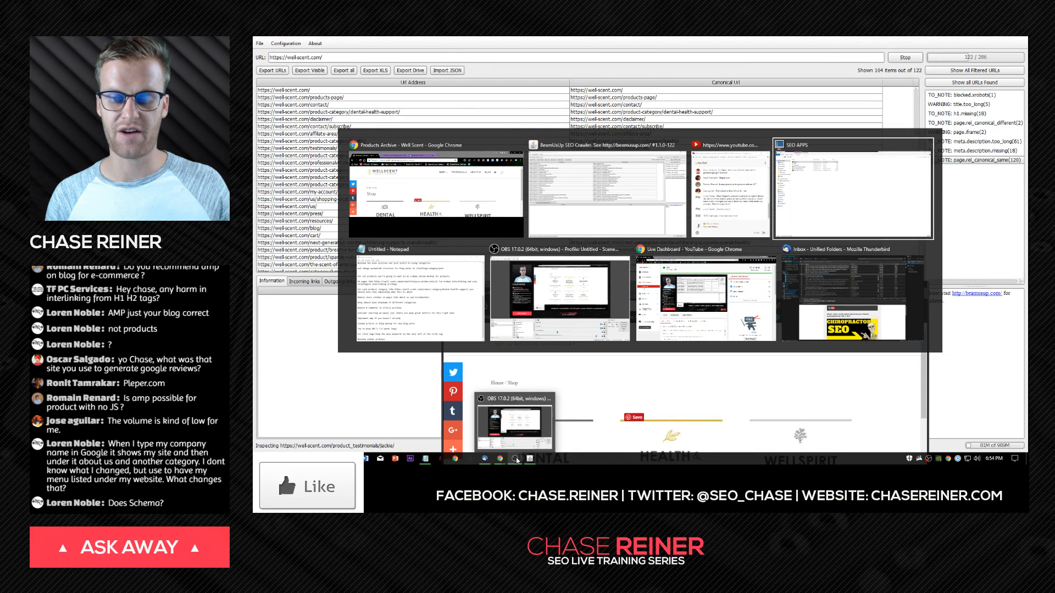
key(Escape)
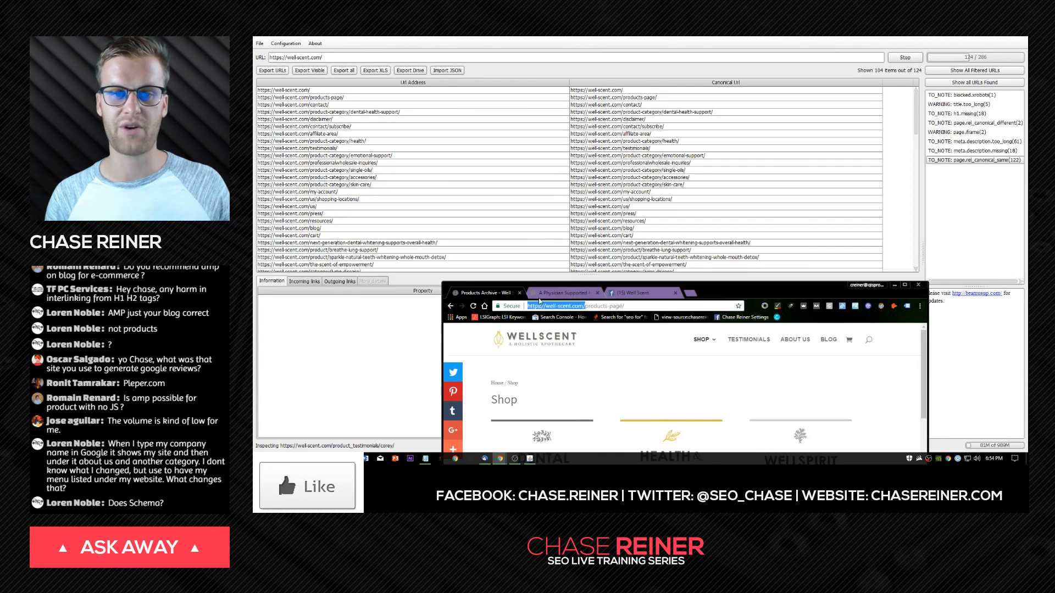
click(892, 285)
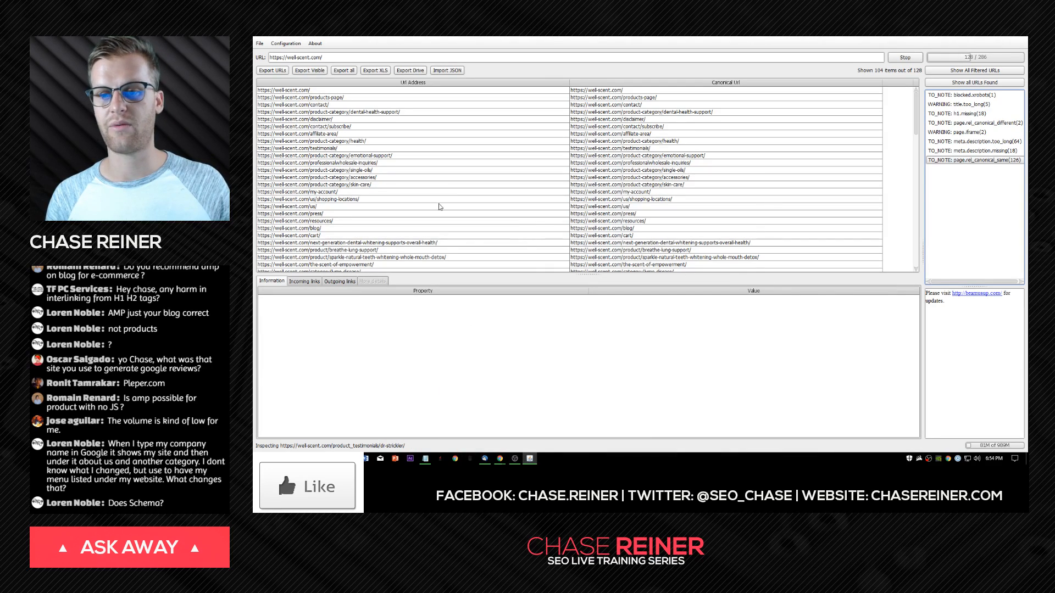
scroll(526, 233, down, 20)
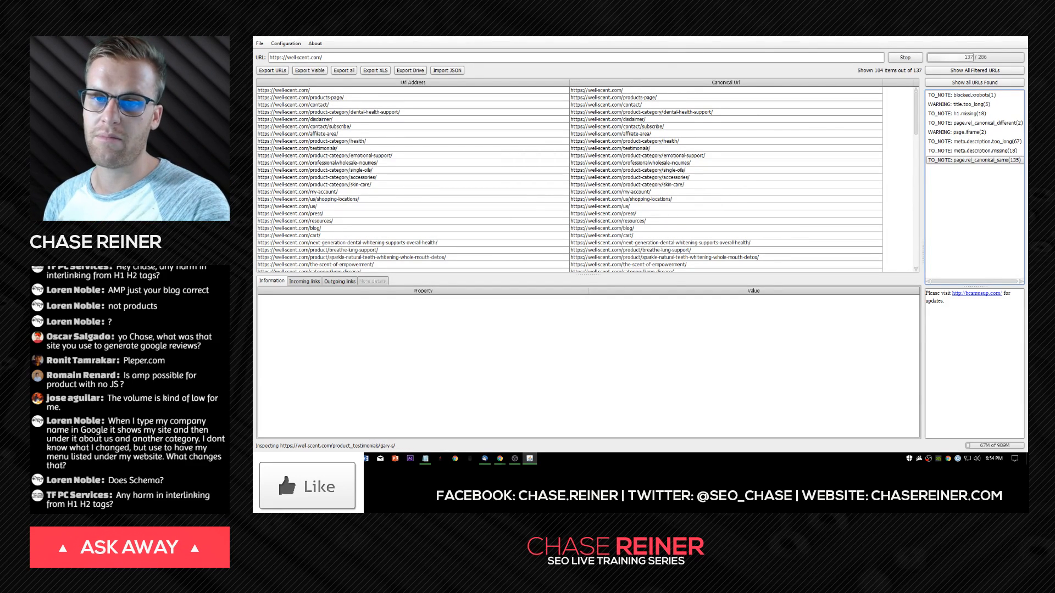
drag(592, 36, 715, 37)
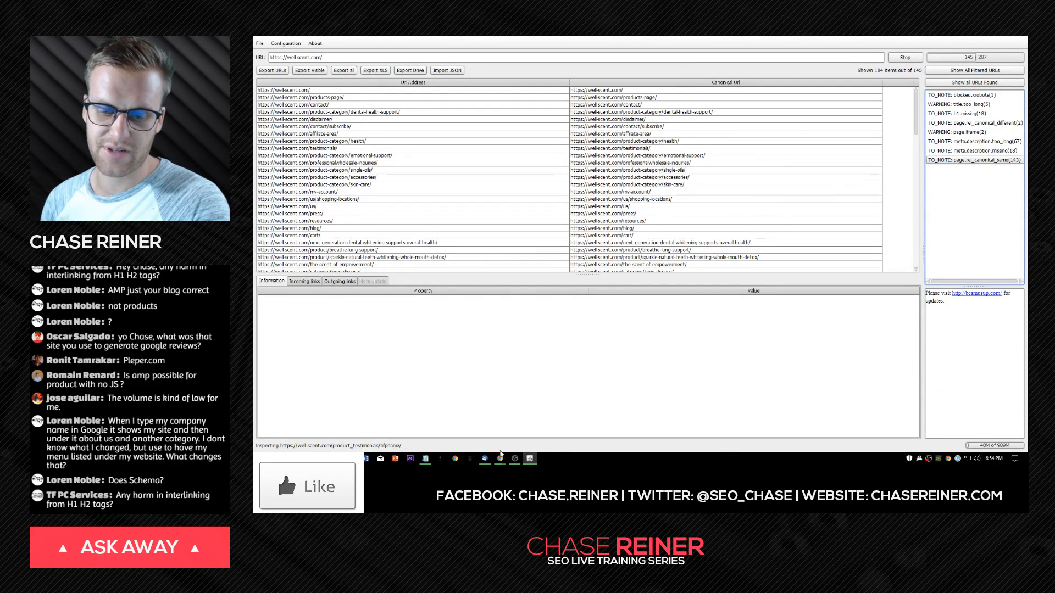
mouse_move(500, 458)
click(434, 426)
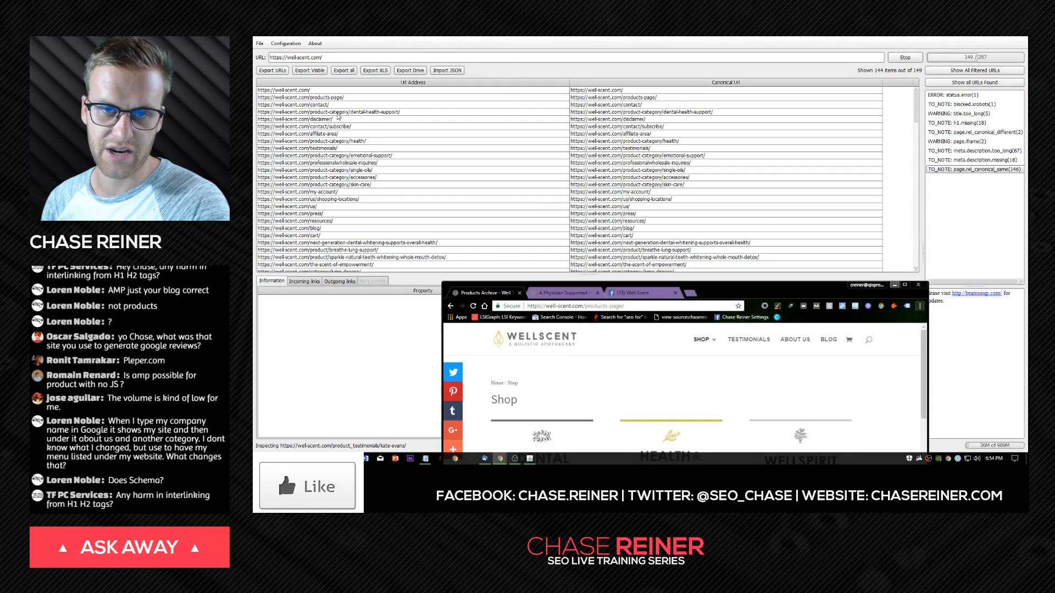
double_click(727, 293)
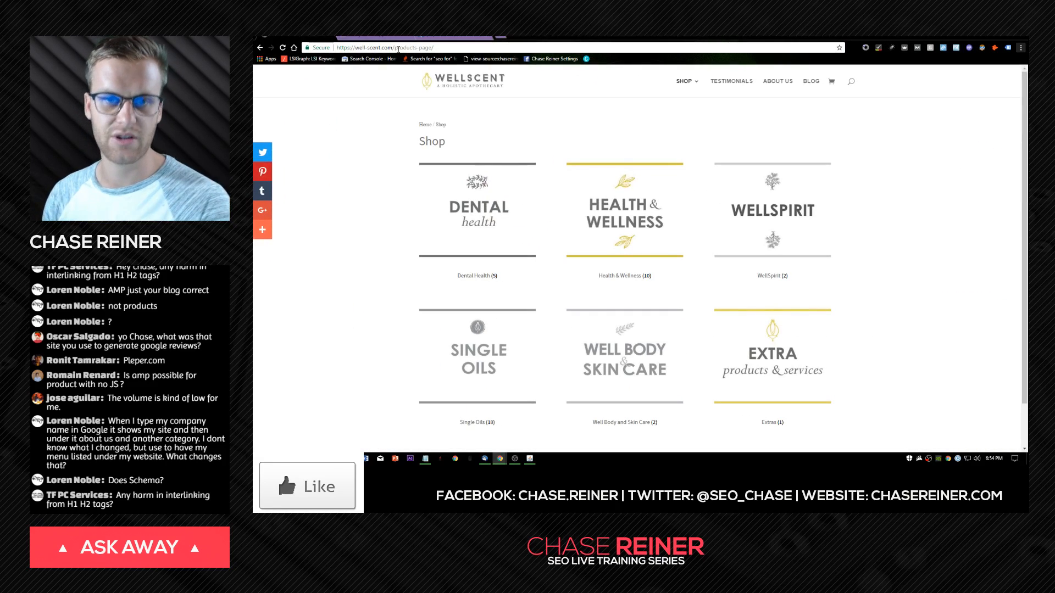
drag(392, 48, 312, 65)
key(ctrl+c)
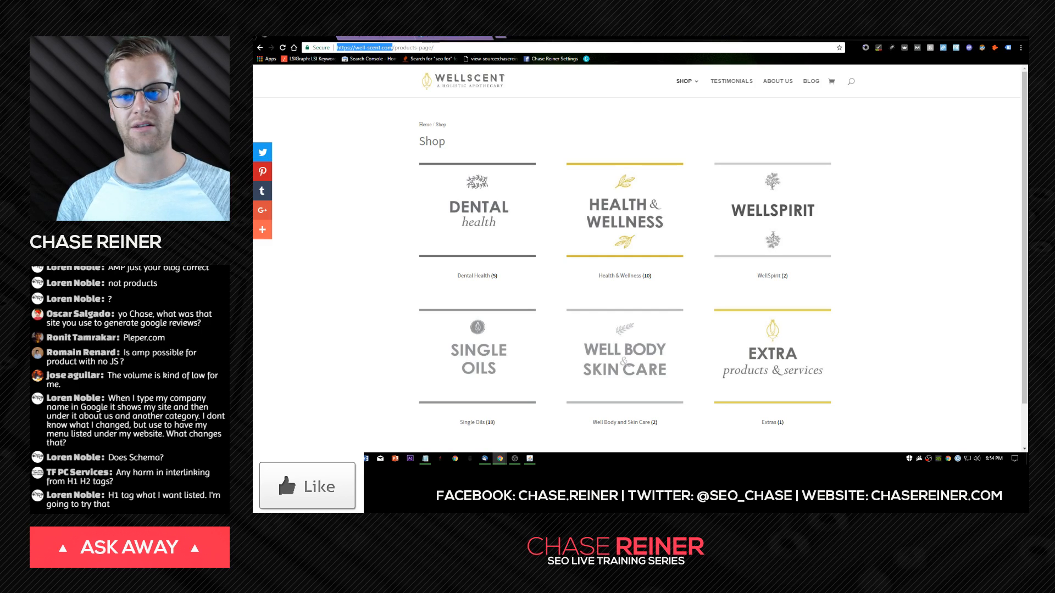
click(506, 37)
text(ahre)
key(Return)
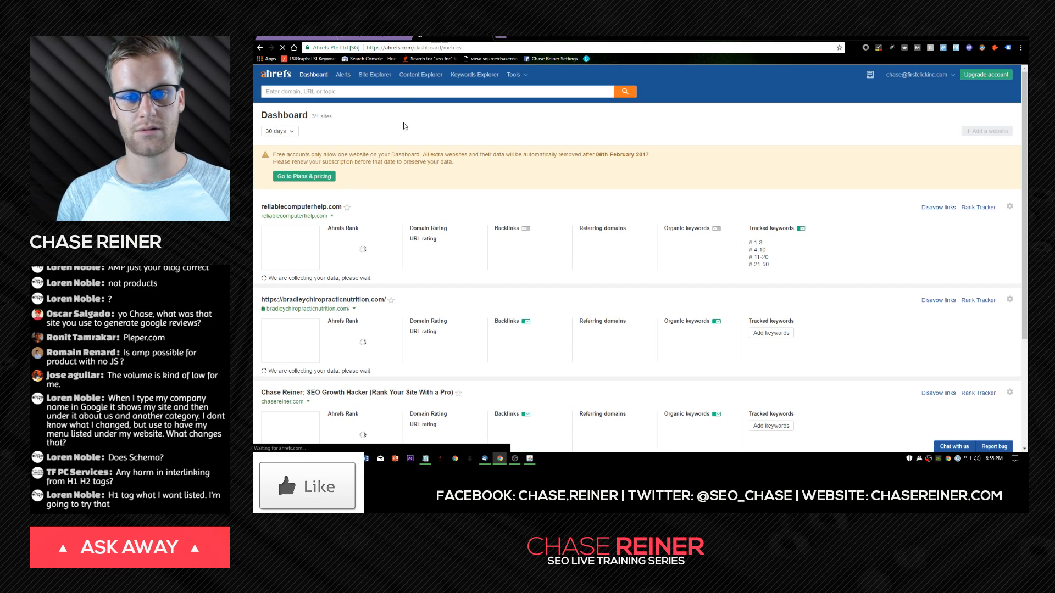
key(ctrl+v)
click(625, 92)
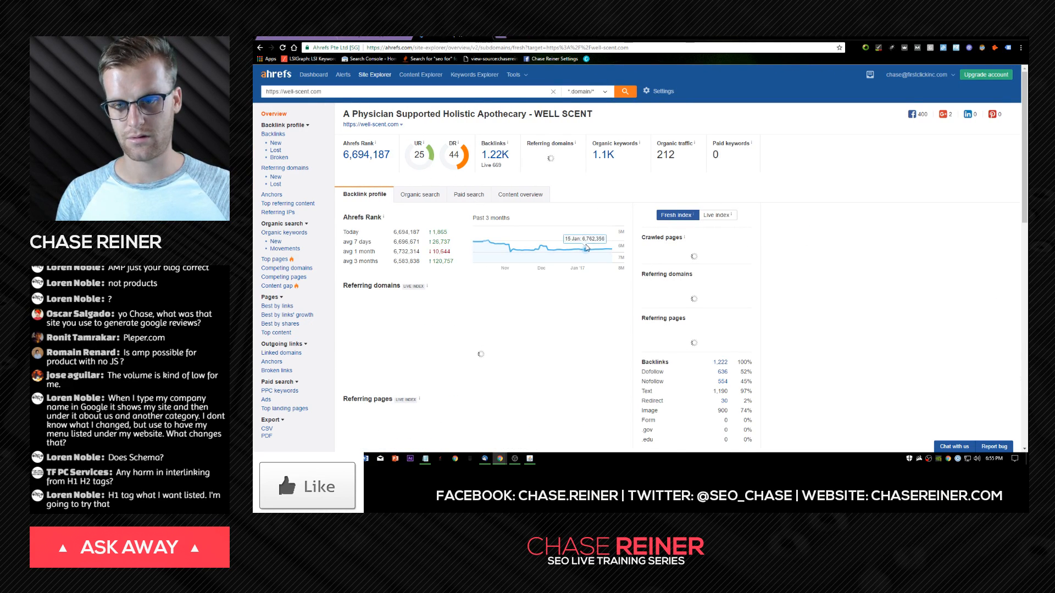
Examine the domain's backlink profile overview, including referring domains, referring pages and the URL rating distribution.
scroll(800, 276, down, 3)
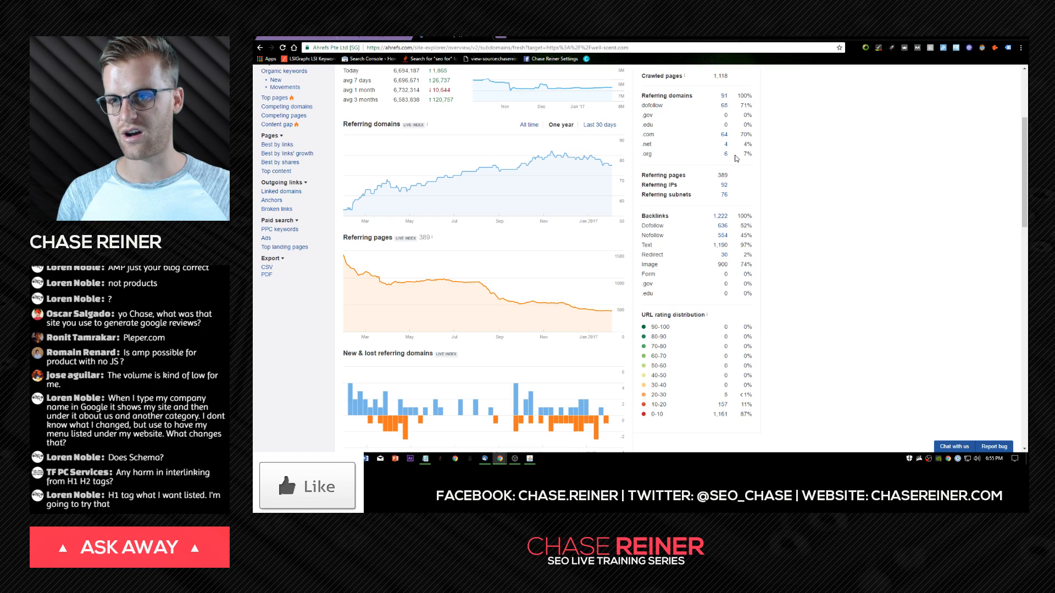
scroll(744, 204, down, 2)
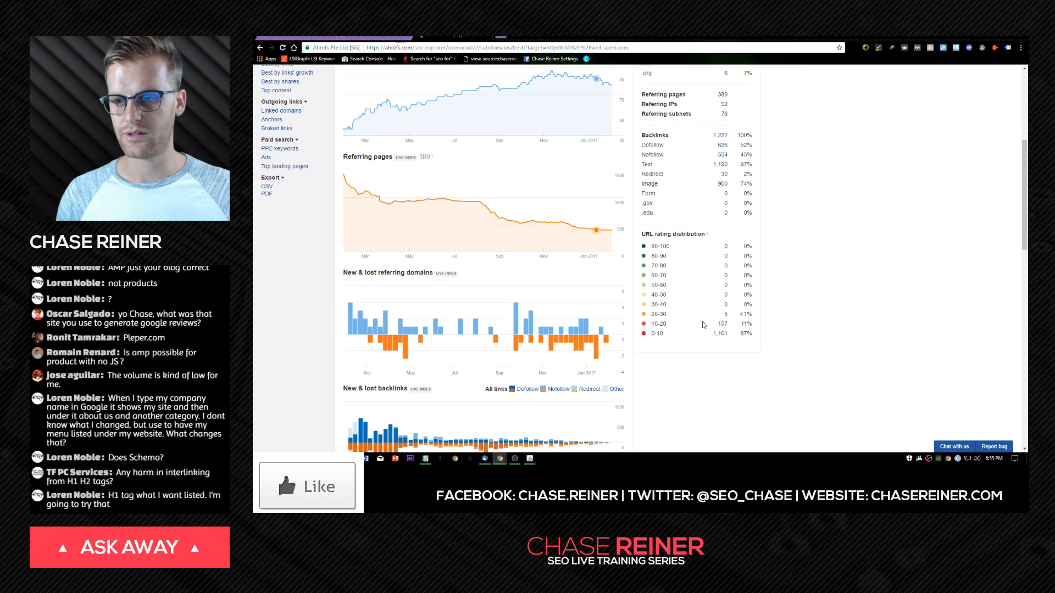
drag(794, 337, 725, 323)
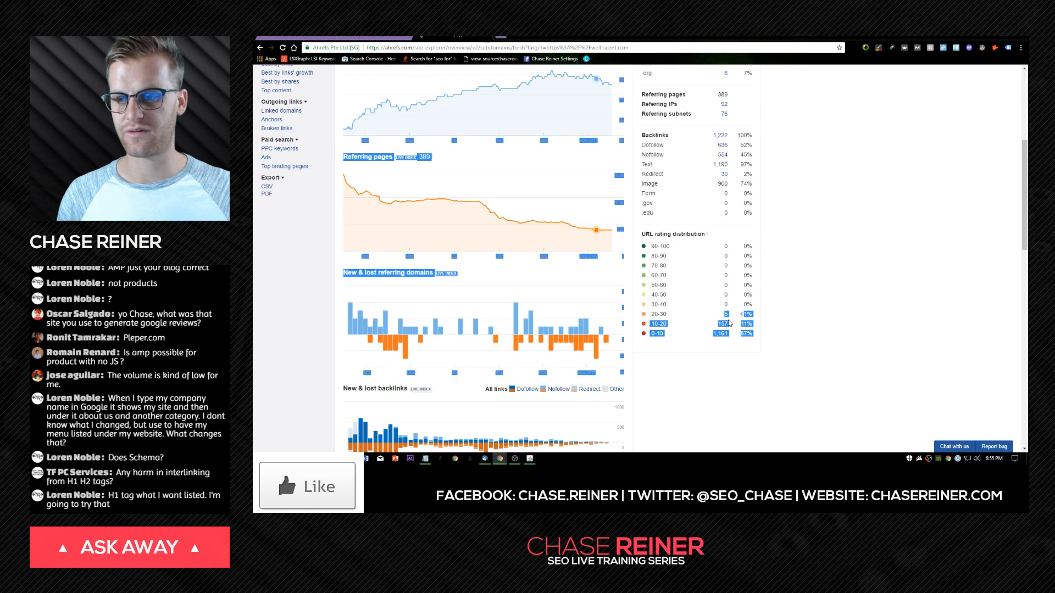
click(753, 321)
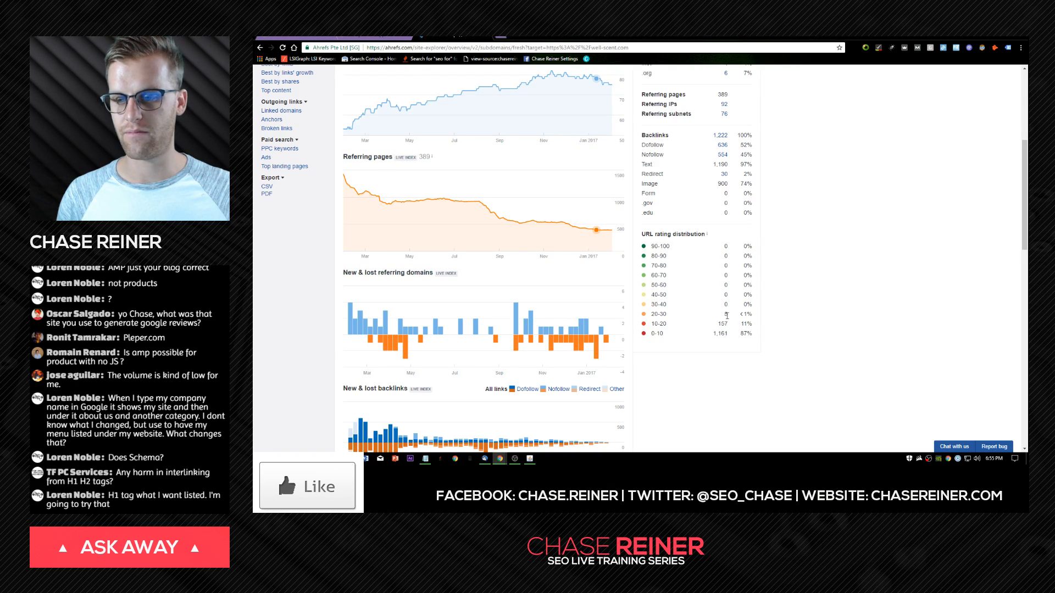
scroll(488, 276, up, 5)
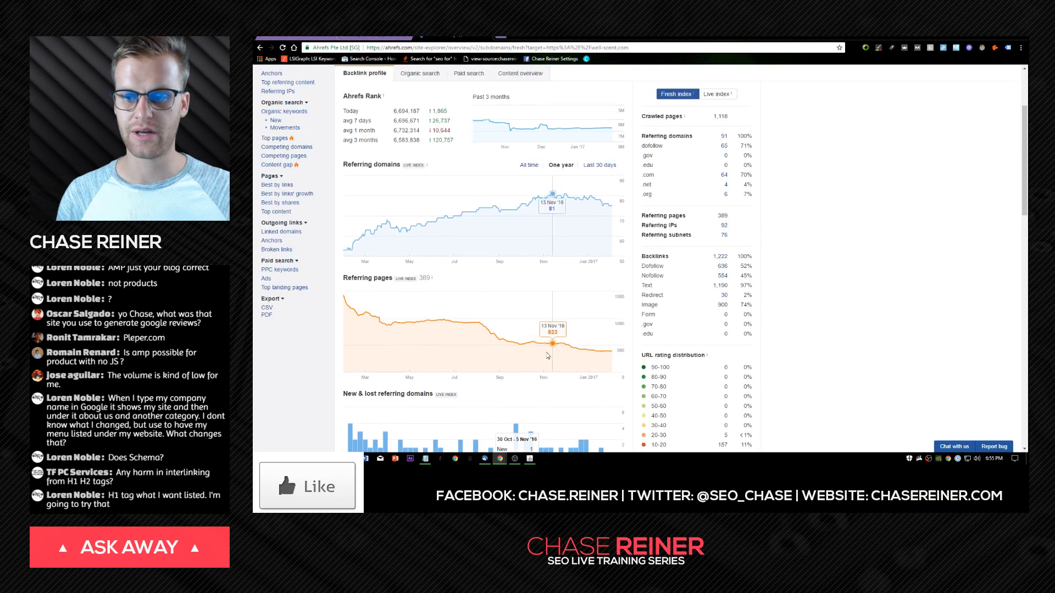
scroll(678, 347, down, 5)
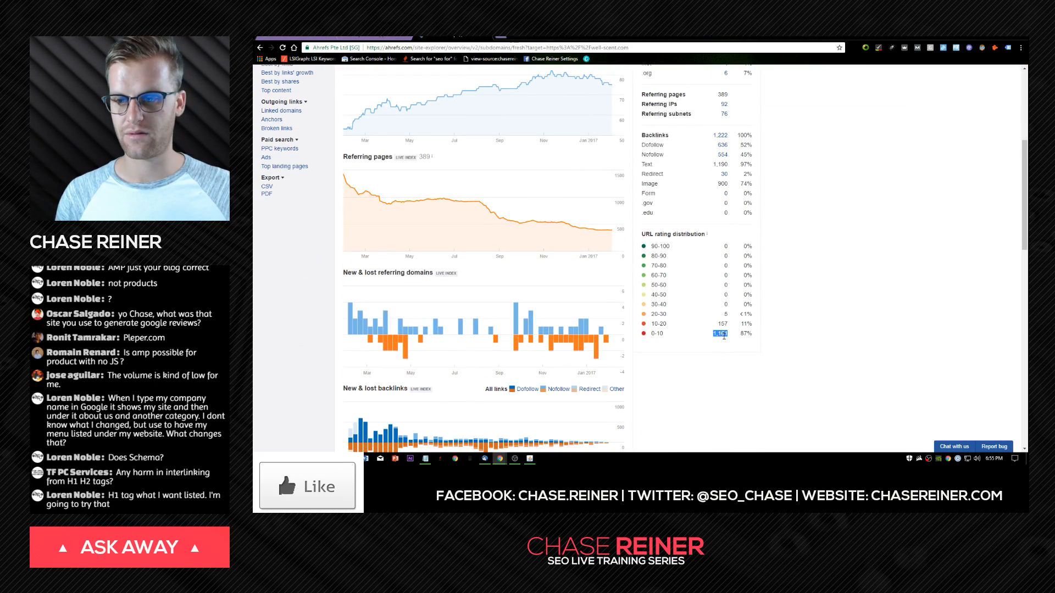
scroll(724, 342, up, 5)
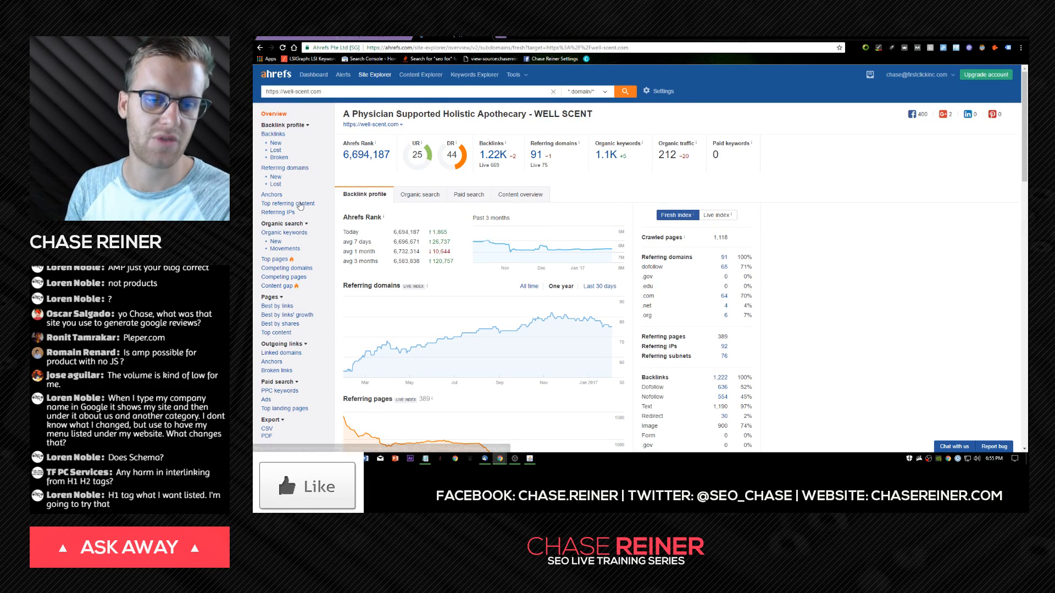
Open the Organic keywords report and the Backlinks report for well-scent.com.
click(300, 235)
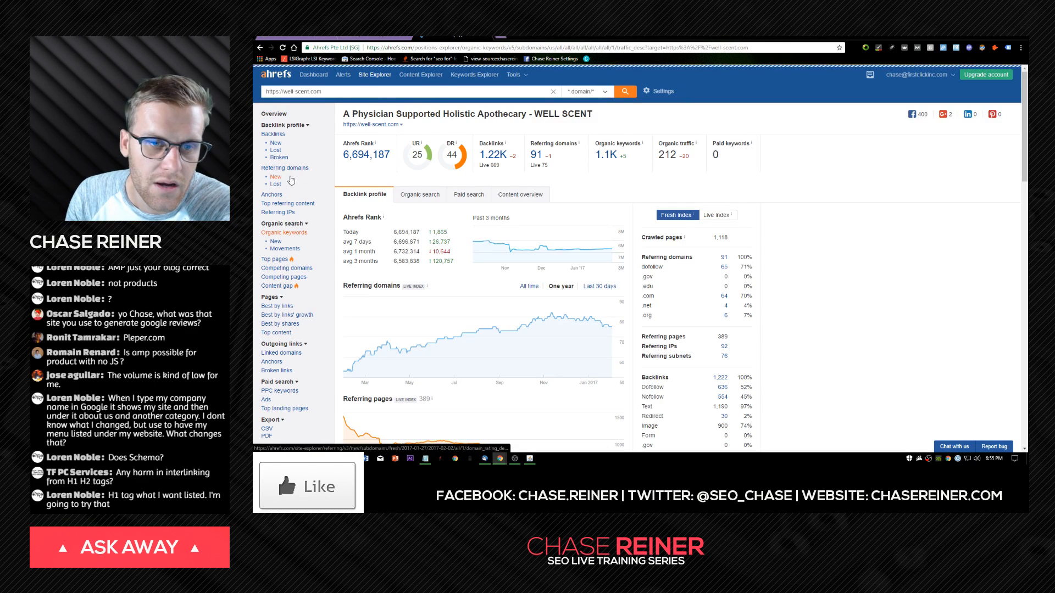
click(279, 134)
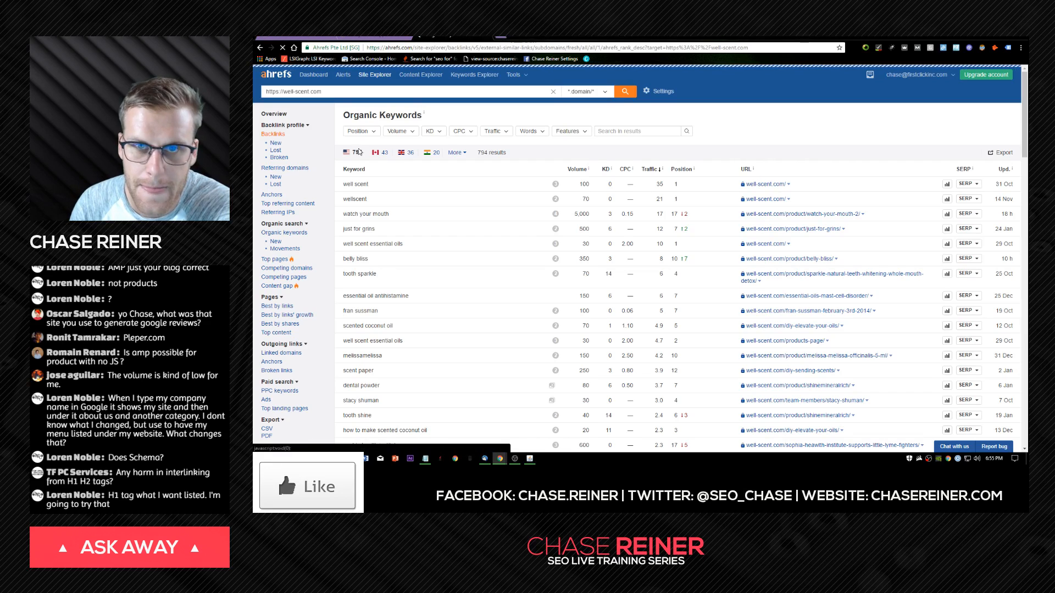
click(456, 37)
click(316, 38)
click(358, 37)
drag(555, 37, 587, 37)
click(445, 37)
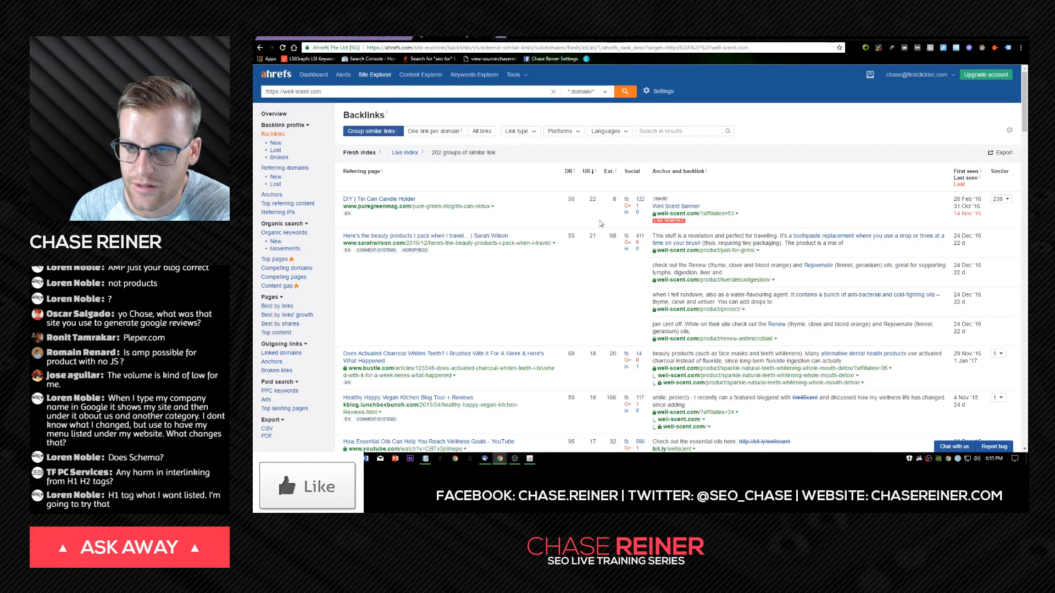
Examine the referring pages and anchor texts in the Backlinks report.
scroll(515, 188, down, 3)
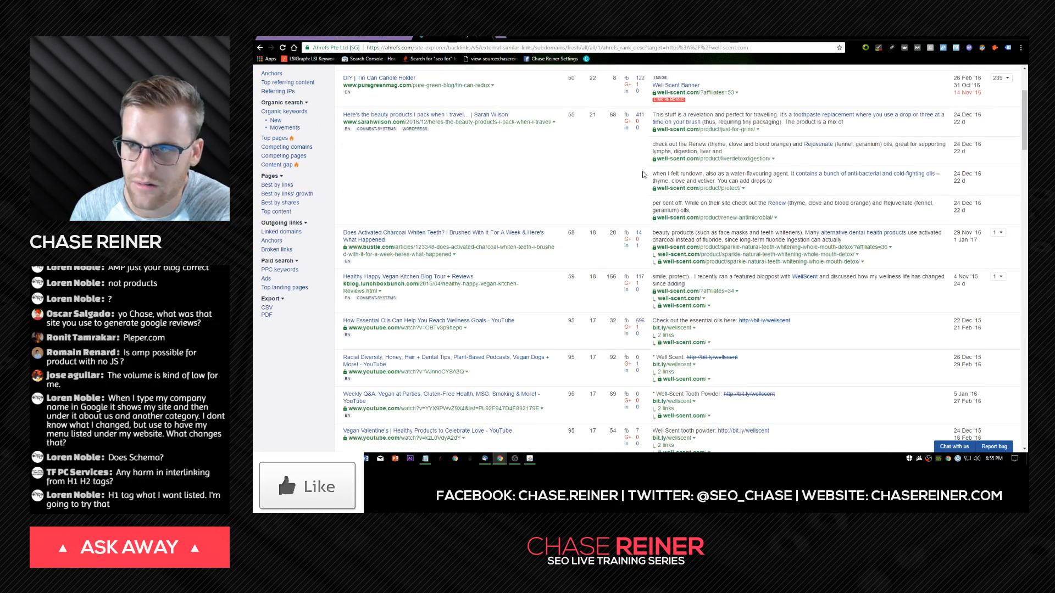
scroll(643, 175, down, 5)
scroll(641, 175, down, 10)
scroll(648, 193, up, 5)
scroll(657, 217, up, 15)
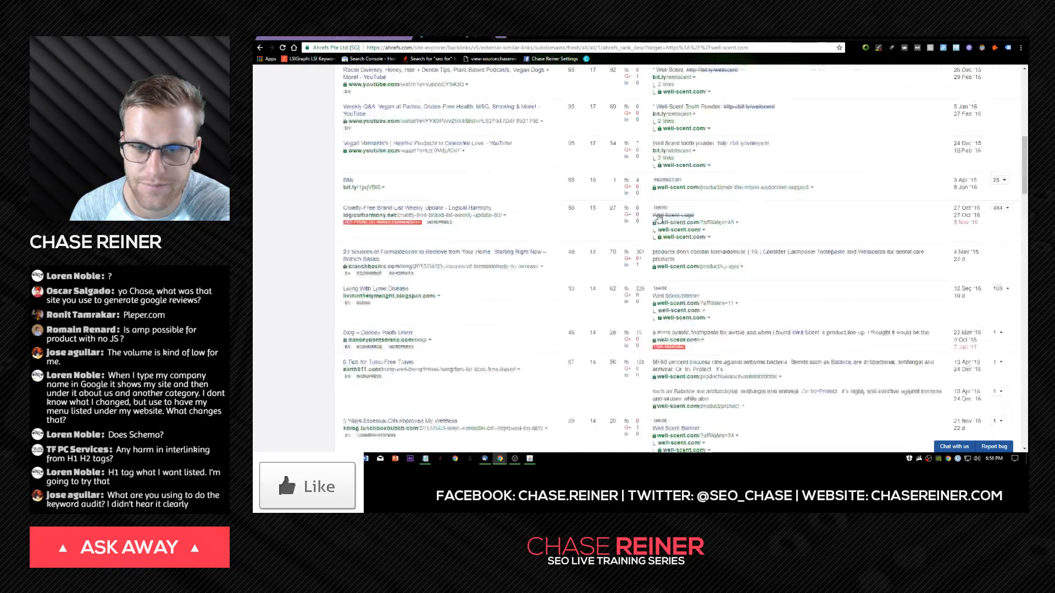
Switch back to the BeamUsUp crawler, inspect the testimonials page's details and review the issue lists down to matching canonicals.
click(986, 39)
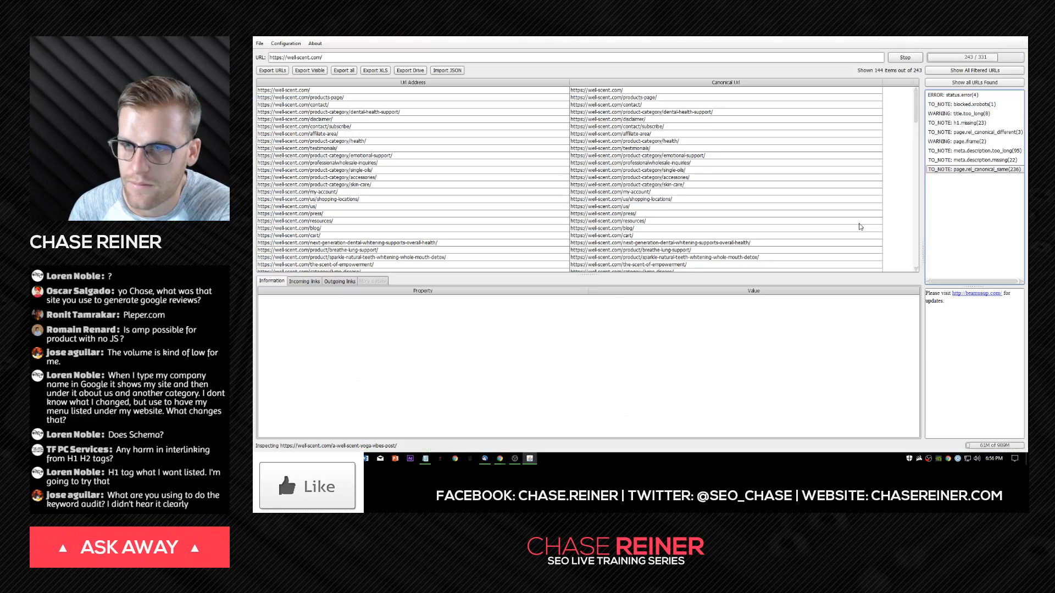
click(463, 149)
click(943, 97)
click(956, 114)
click(957, 123)
click(960, 141)
click(963, 151)
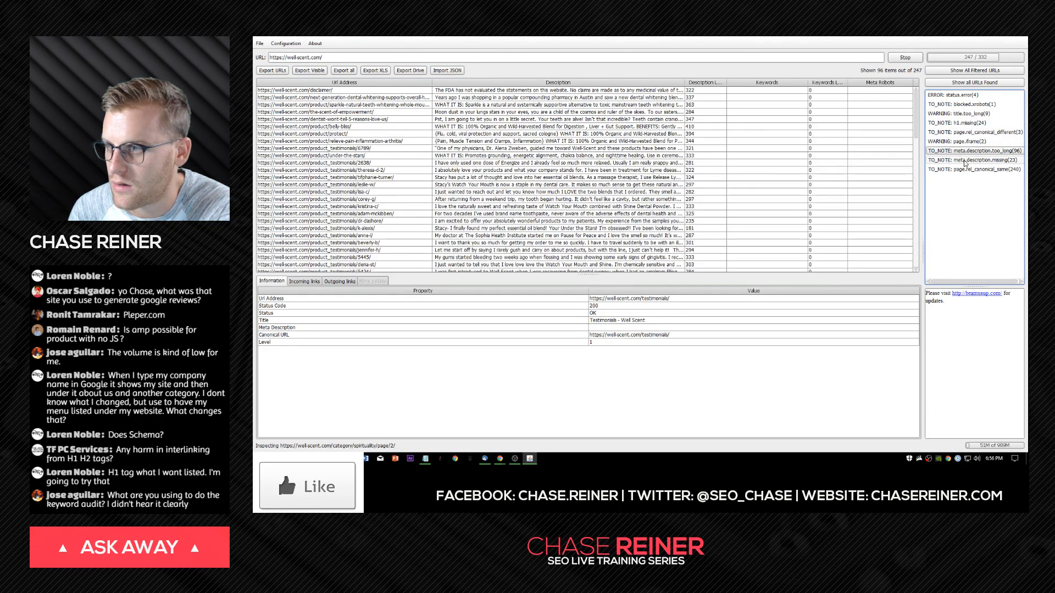
click(963, 160)
click(963, 169)
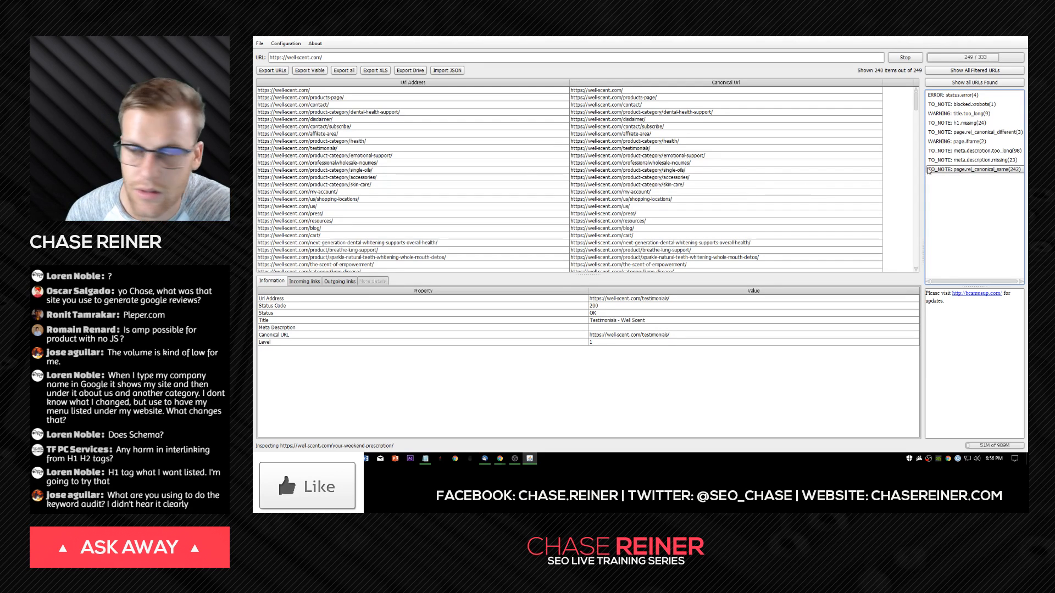
Recheck the crawl issue lists from missing meta descriptions back up to status errors, plus the URL blocked by robots.
click(991, 160)
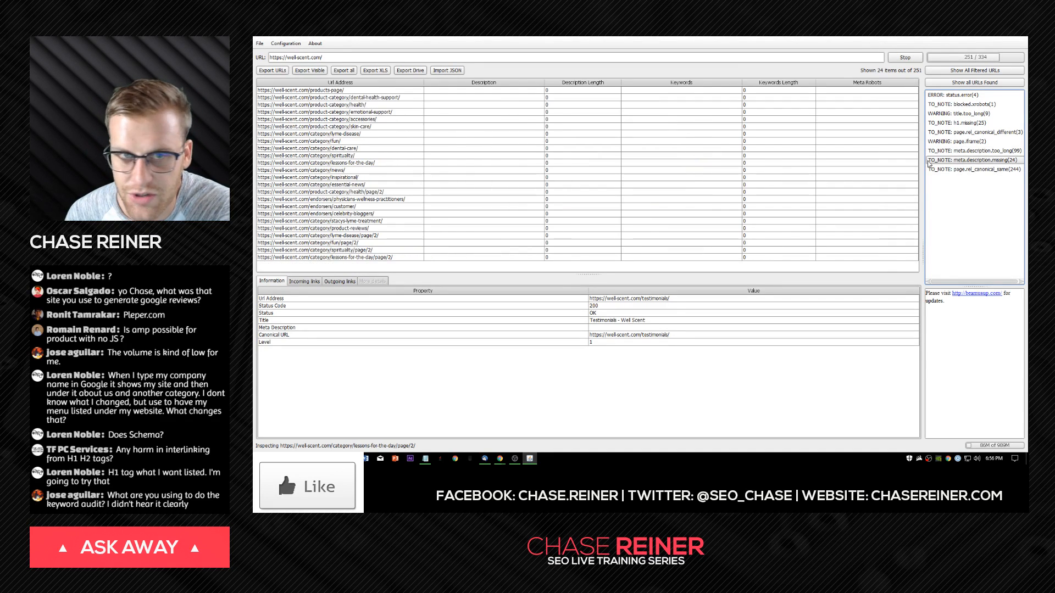
click(946, 150)
click(953, 141)
click(957, 132)
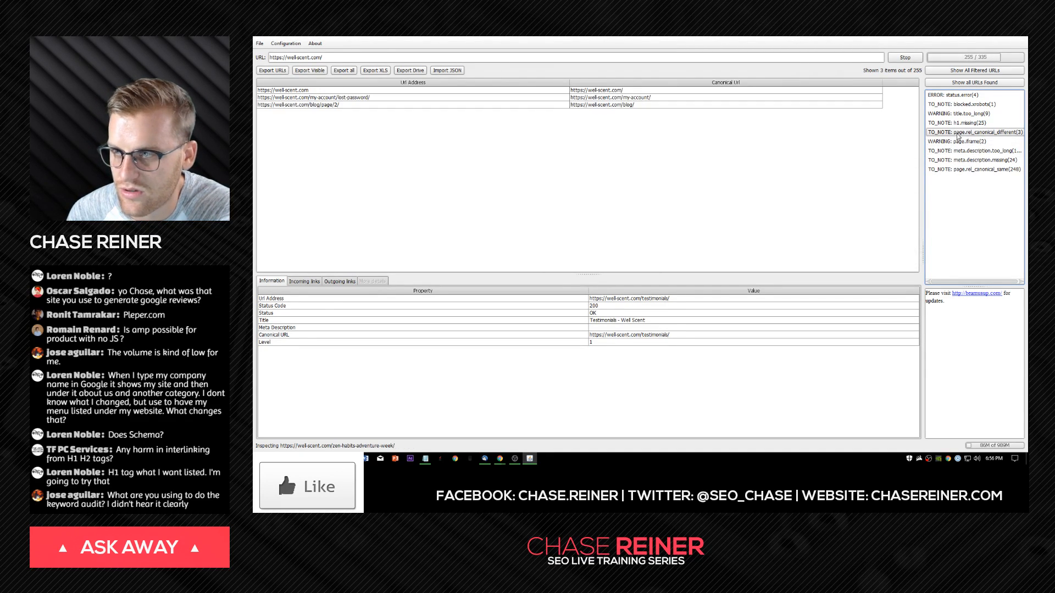
click(956, 123)
click(959, 114)
click(961, 95)
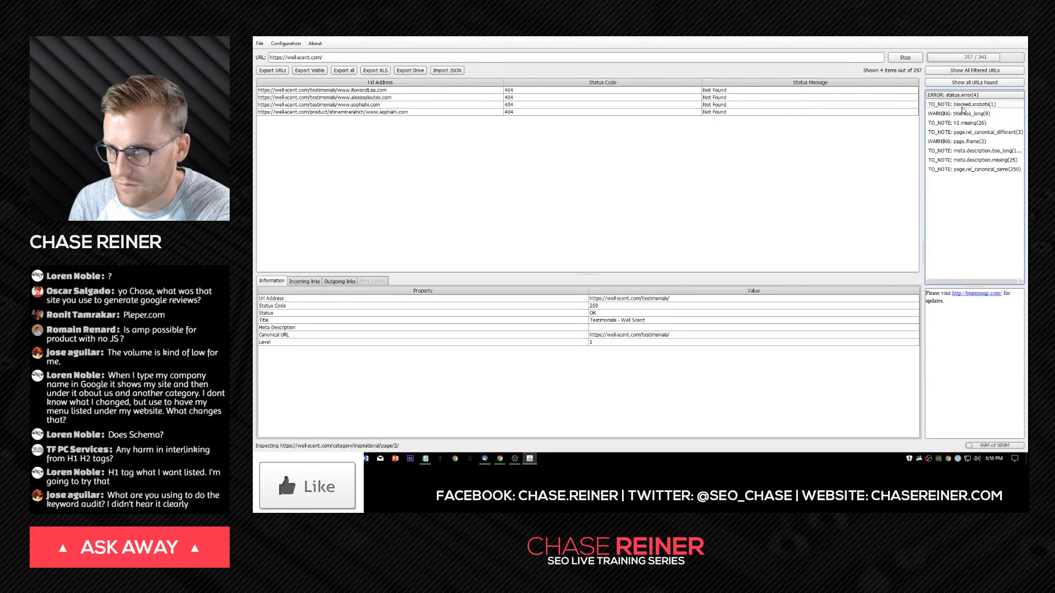
click(962, 105)
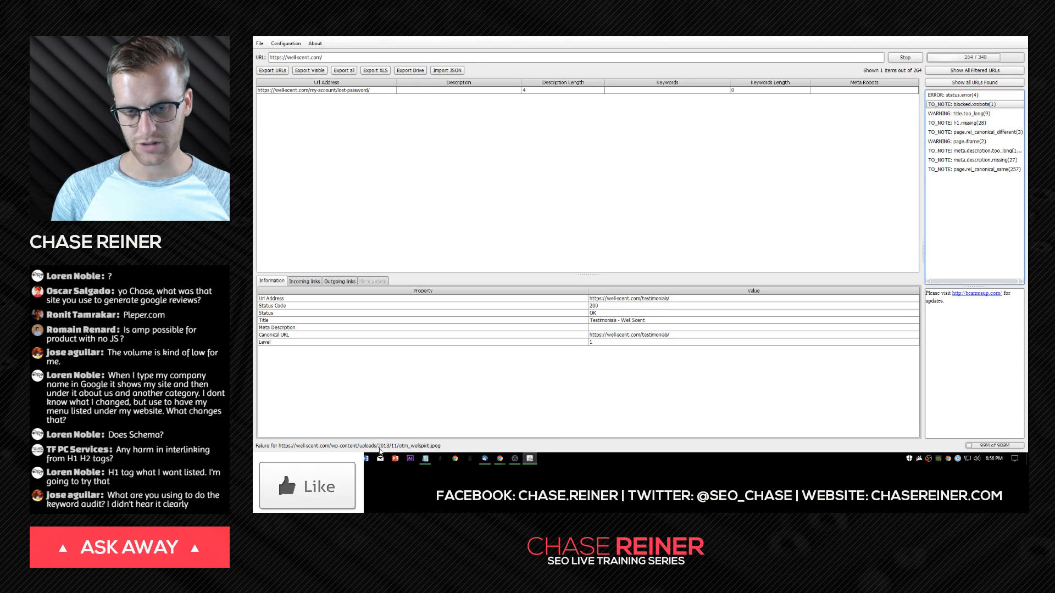
Switch to the Notepad audit notes and add a line reading "Start fixing basic SEO problems like meta descriptions, and titles".
mouse_move(504, 462)
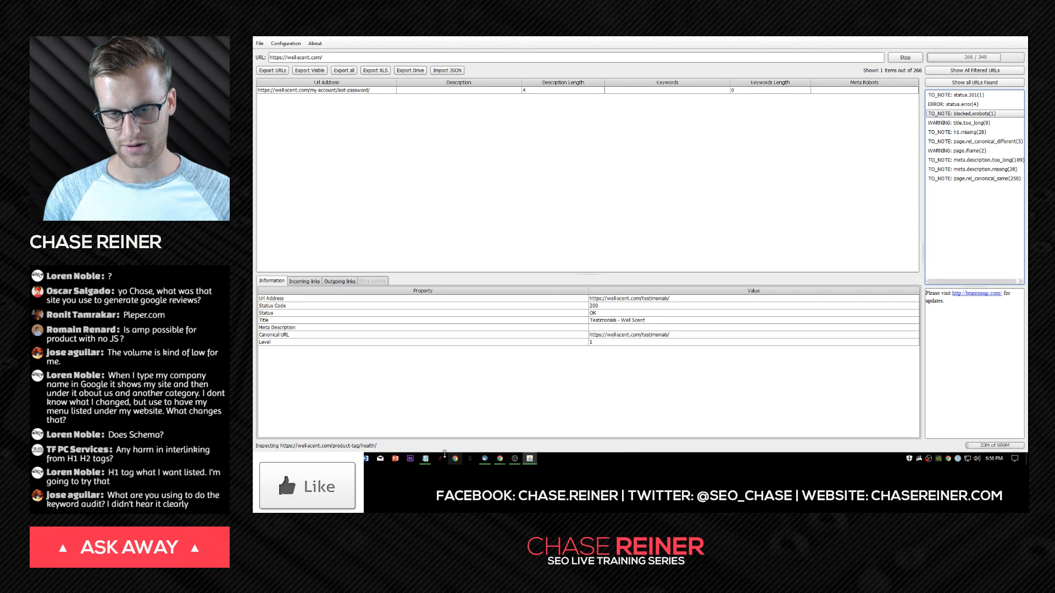
click(426, 459)
key(Return)
key(Return)
text(Start fixing bas)
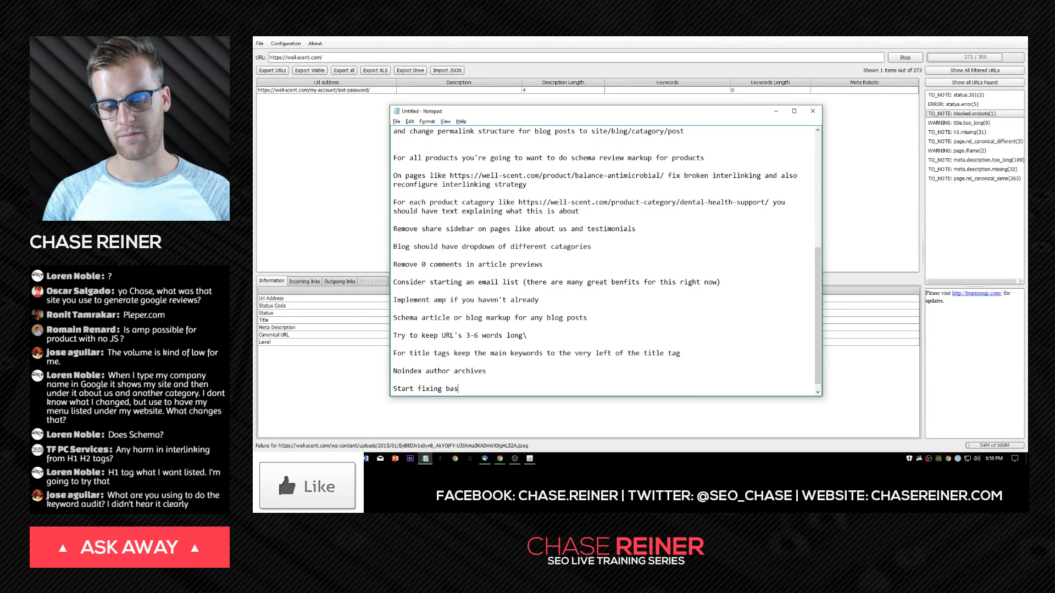
text(ic SEO problems 1)
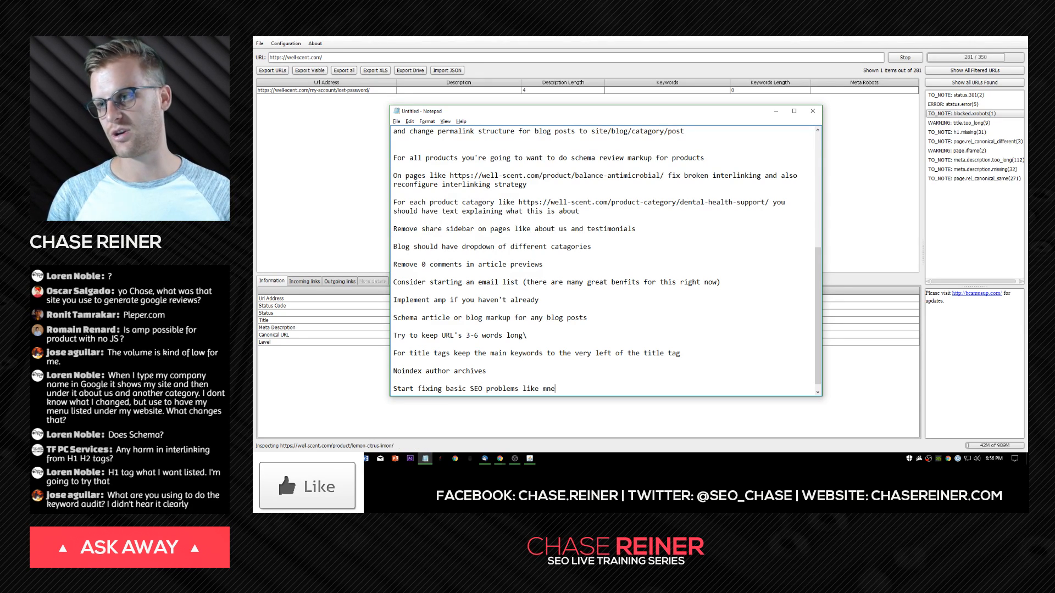
text(ike meta )
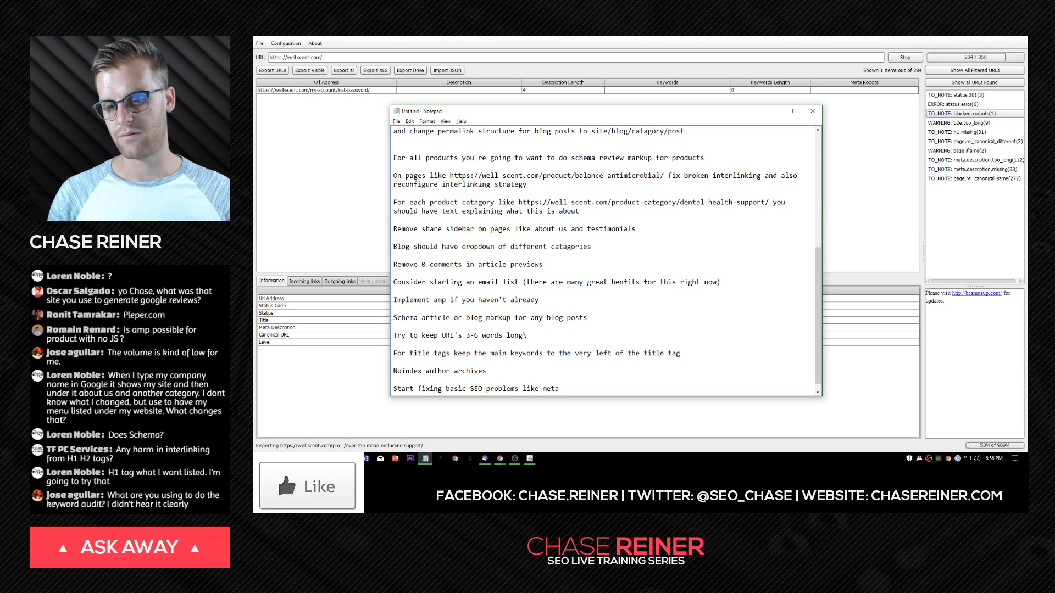
text(tag)
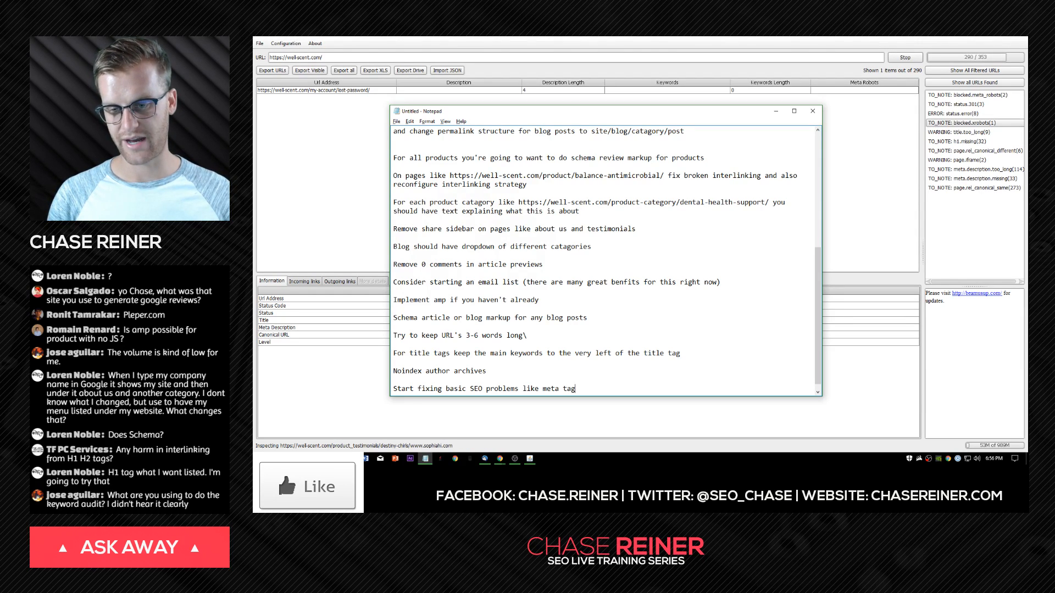
key(BackSpace)
key(BackSpace)
key(BackSpace)
text(descrip)
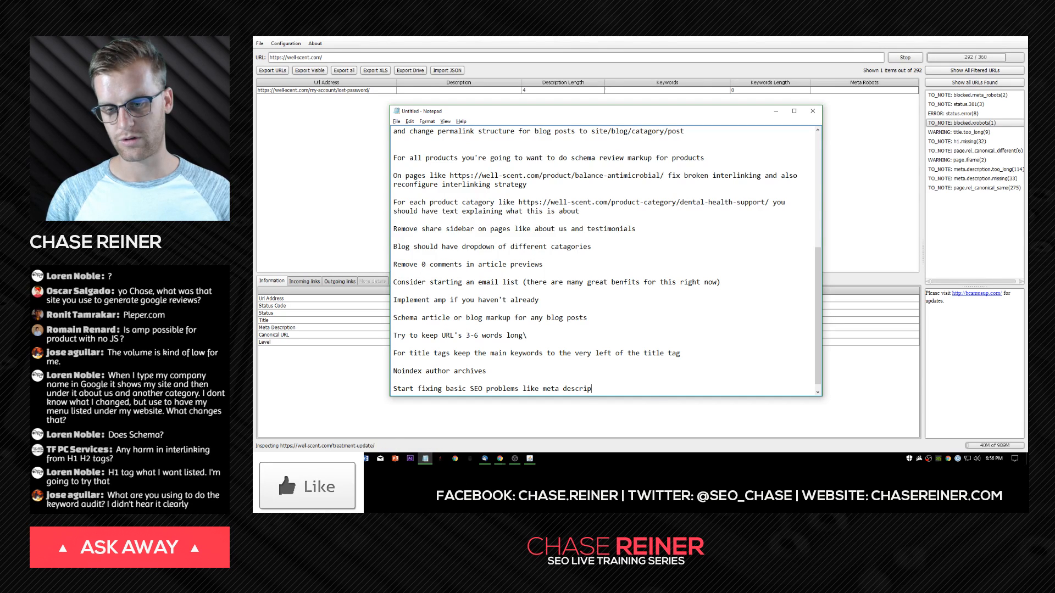
text(pti)
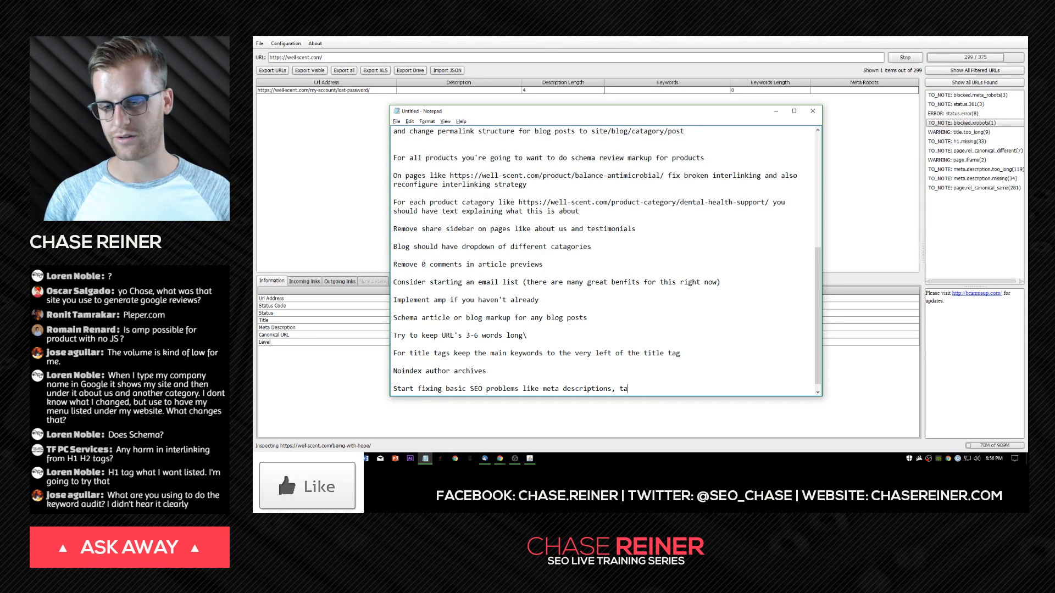
text(ons, and titles bewi)
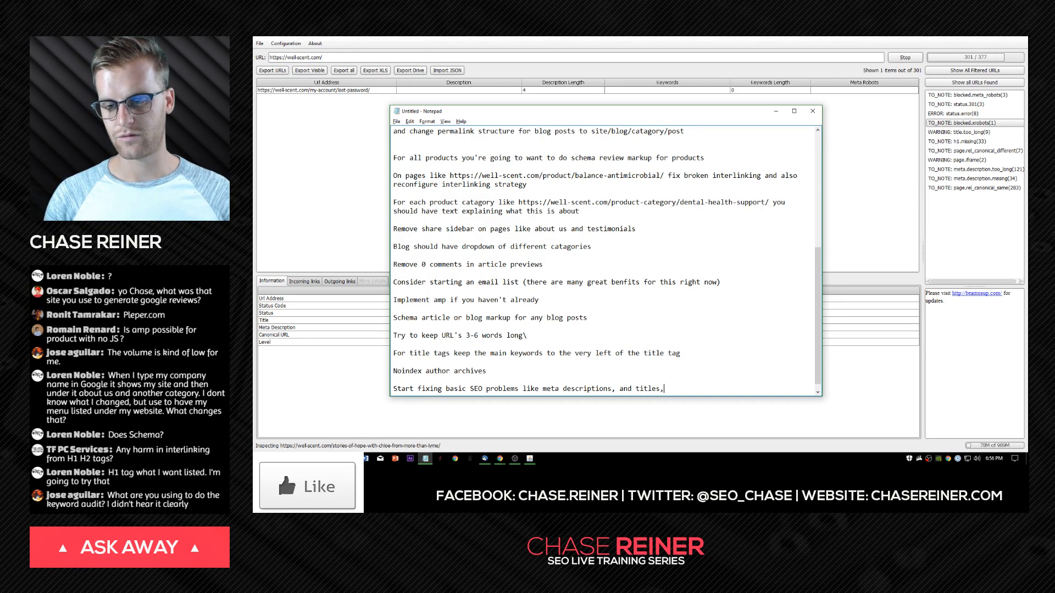
Complete the SEO problems note with "being too long or short (Will include export of problems in attached file)".
key(BackSpace)
key(BackSpace)
text(g t)
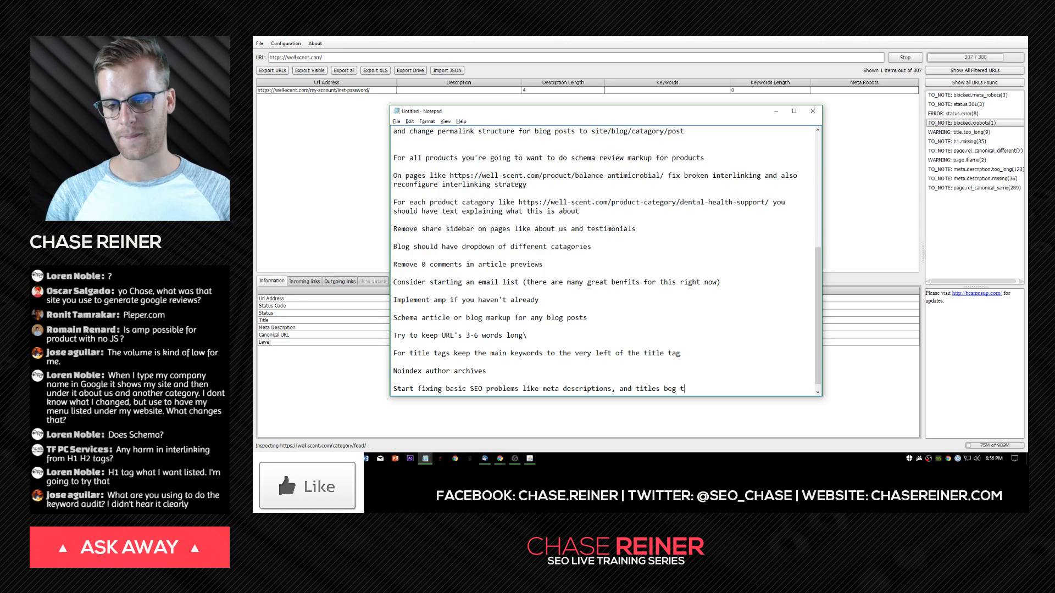
key(BackSpace)
key(BackSpace)
text(ing )
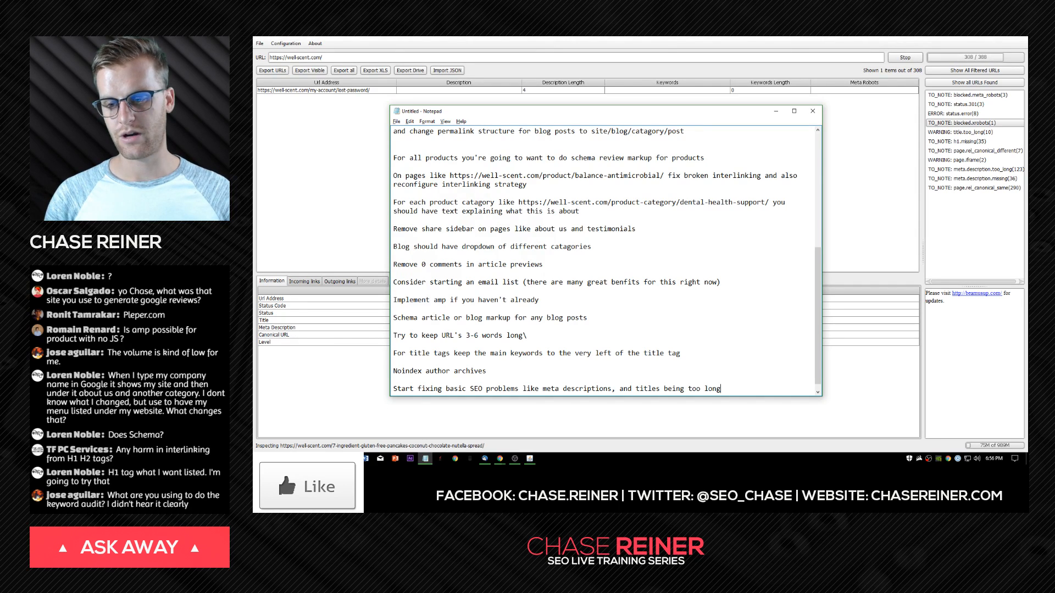
text(too long or short (Will)
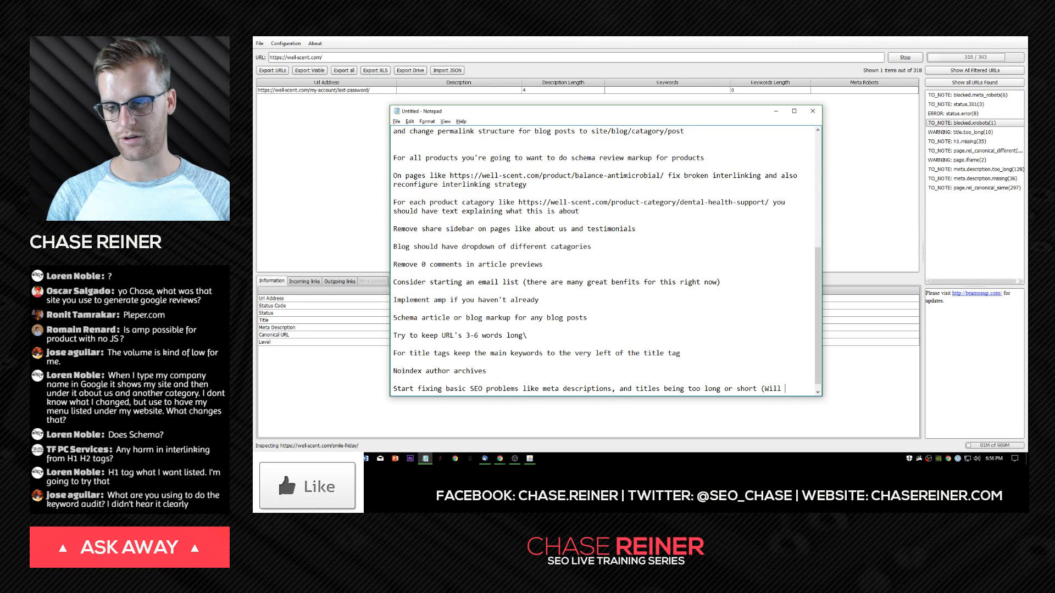
text( inclu)
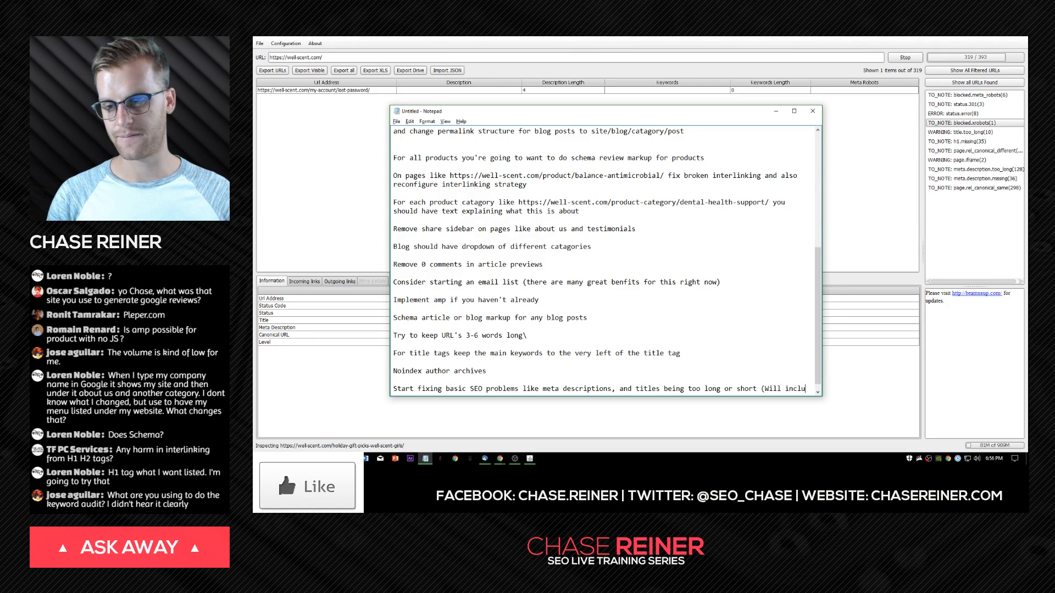
text(de export of problems in attach)
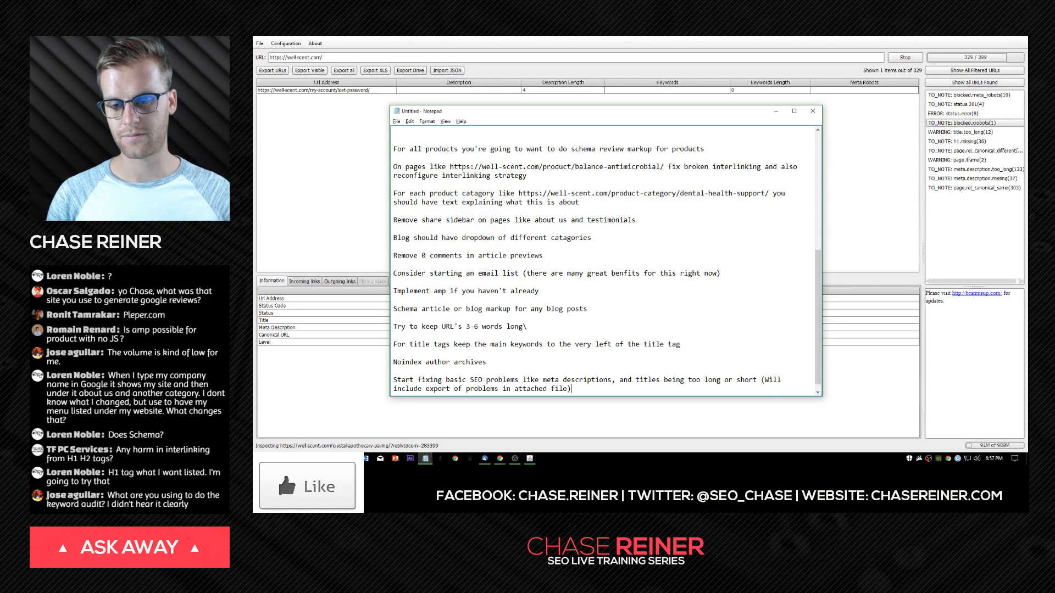
text(ed file))
key(Return)
key(Return)
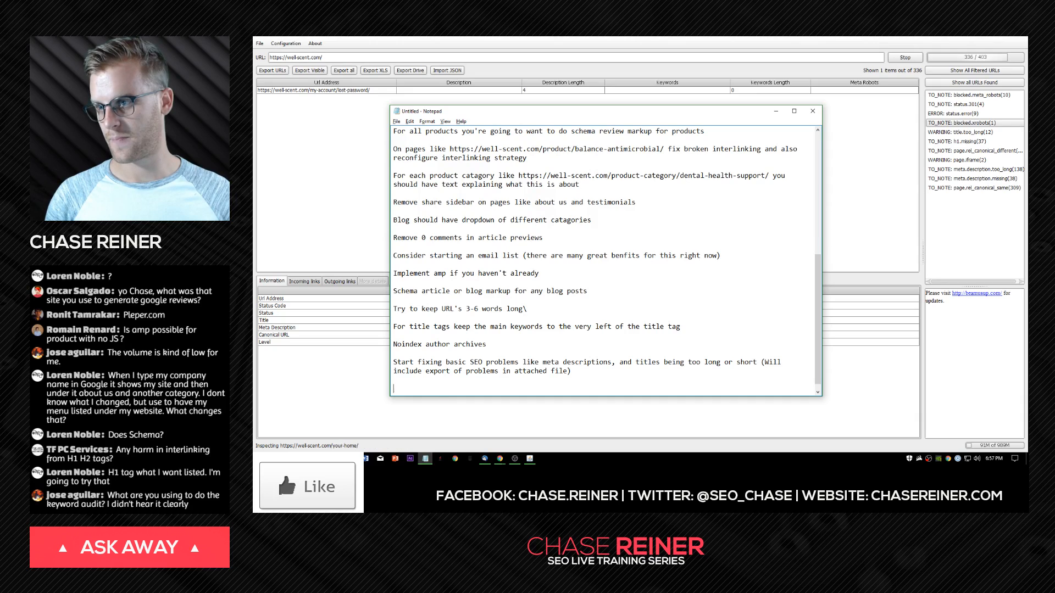
Add "H1's missing" as a separate item at the end of the audit notes.
text(T)
text(1's missing)
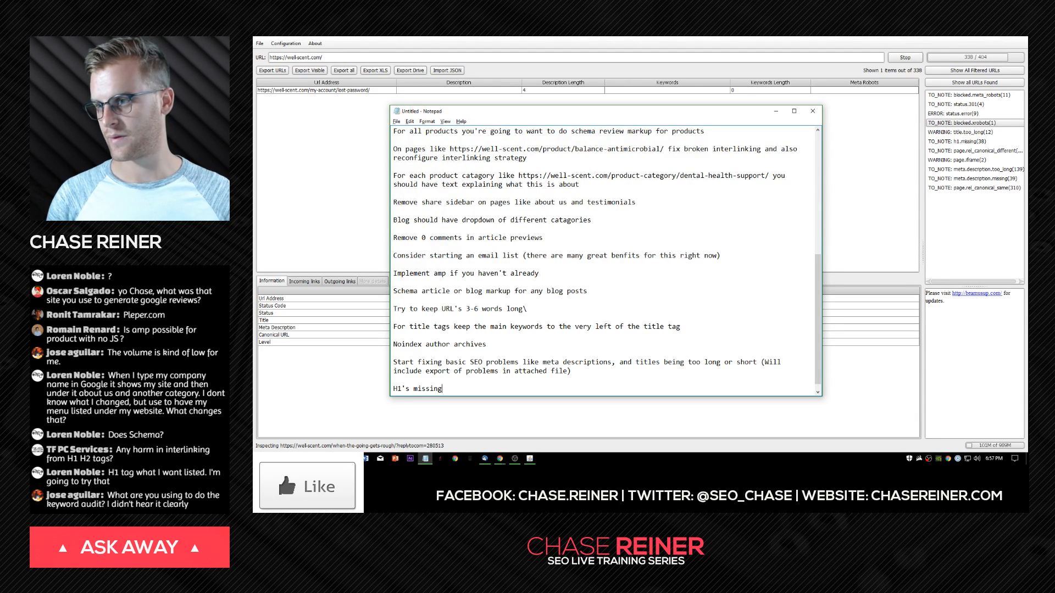
key(Return)
key(Return)
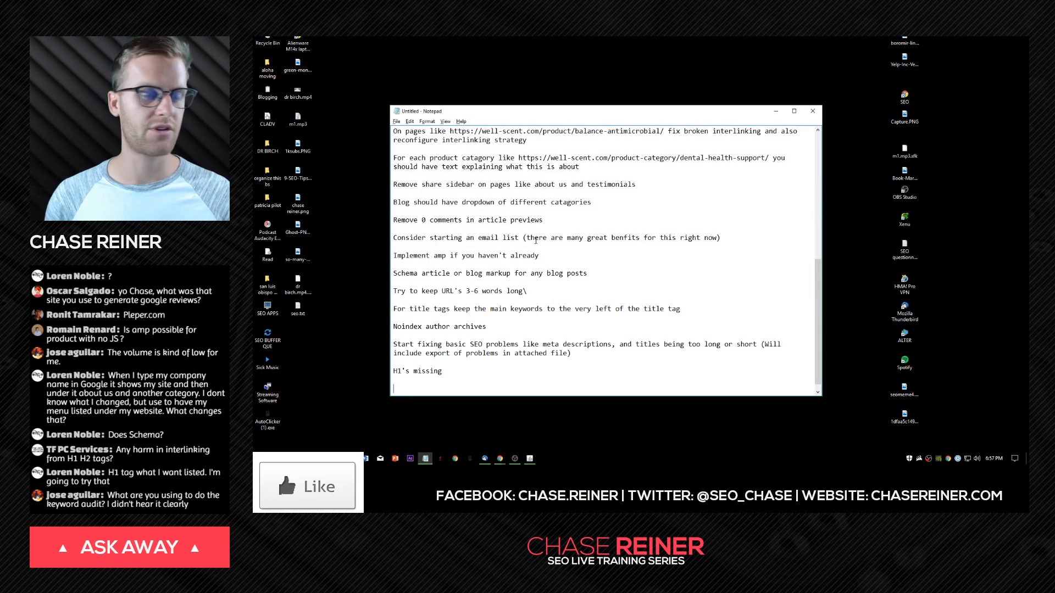
Switch to the Chrome window with Ahrefs and search Google for "broken link checker".
mouse_move(501, 462)
click(494, 420)
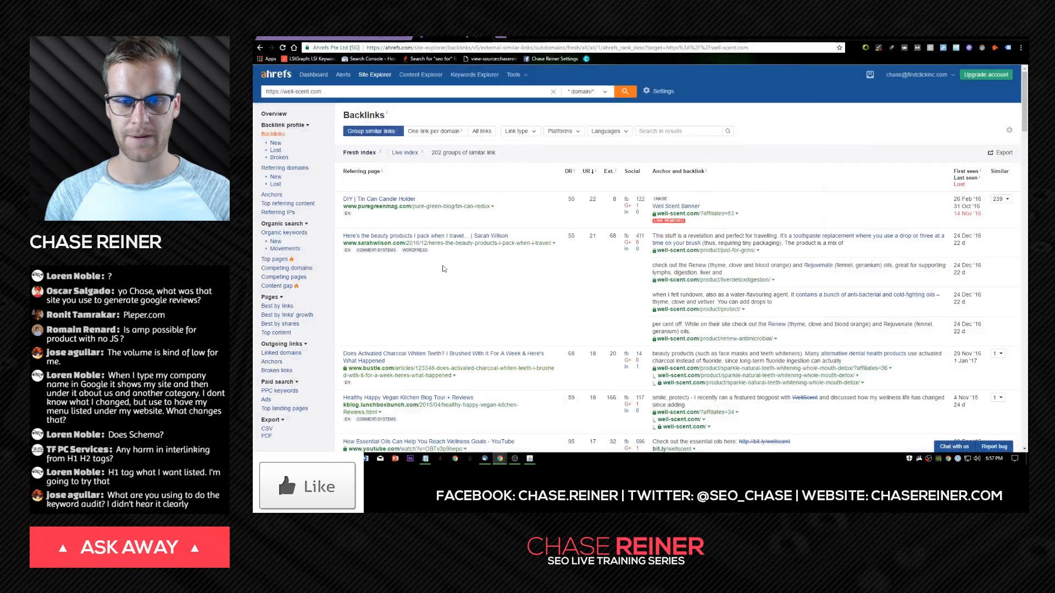
click(383, 41)
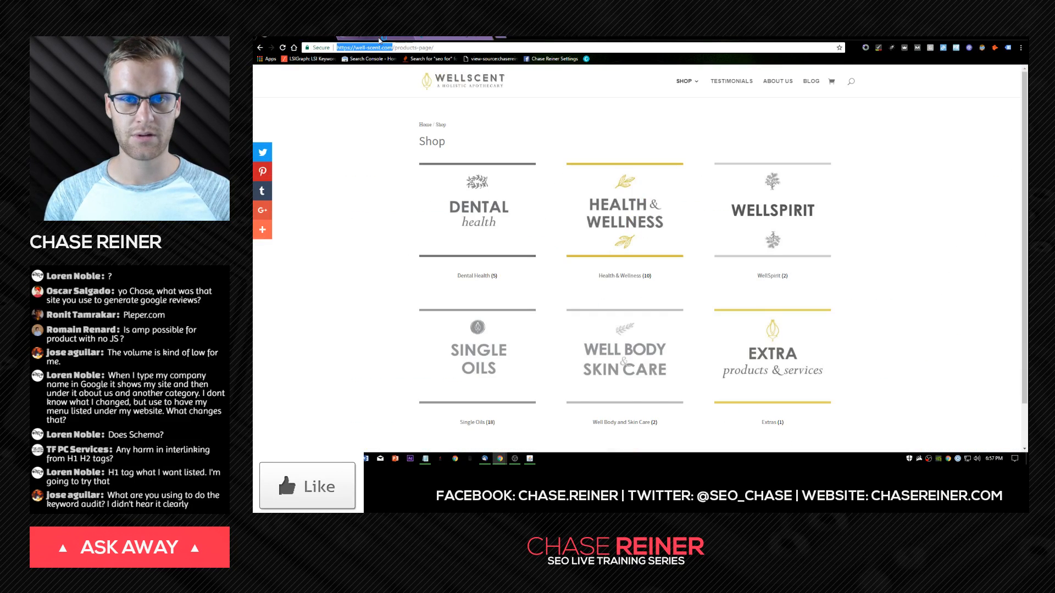
click(456, 40)
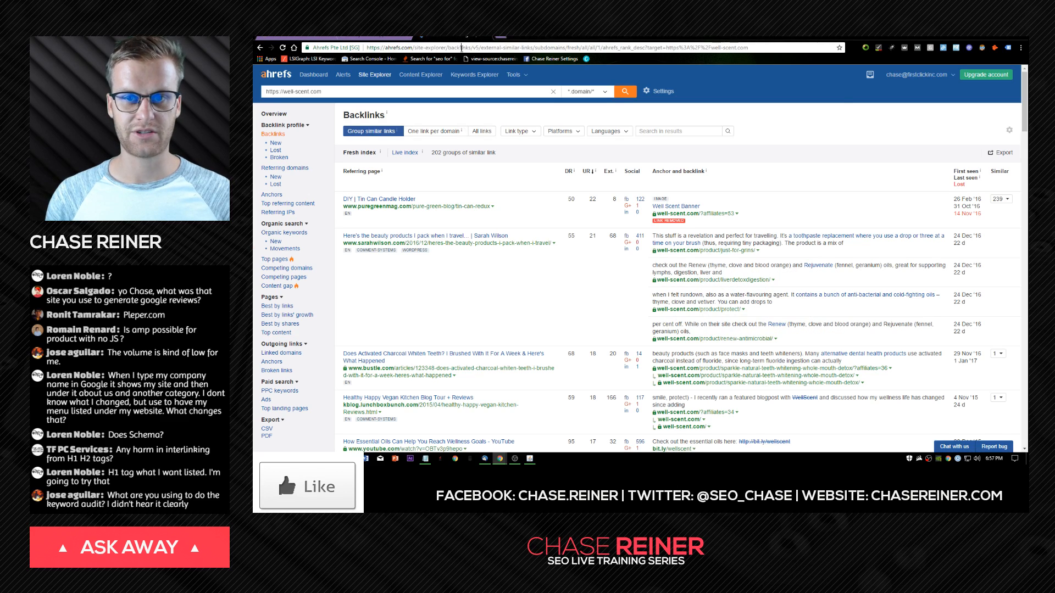
click(463, 48)
text(brok)
text(link checker)
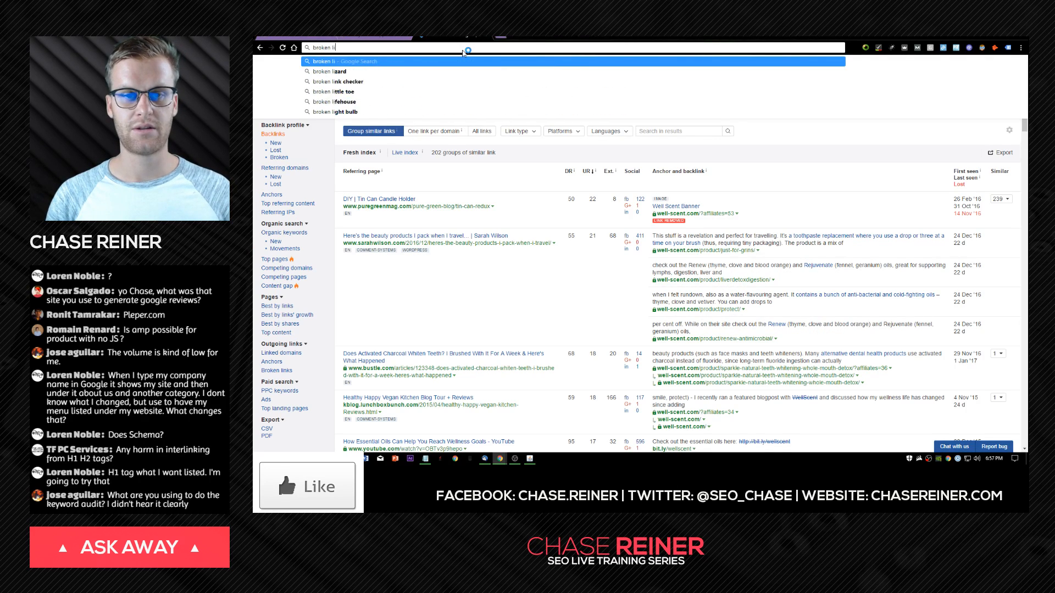
key(Return)
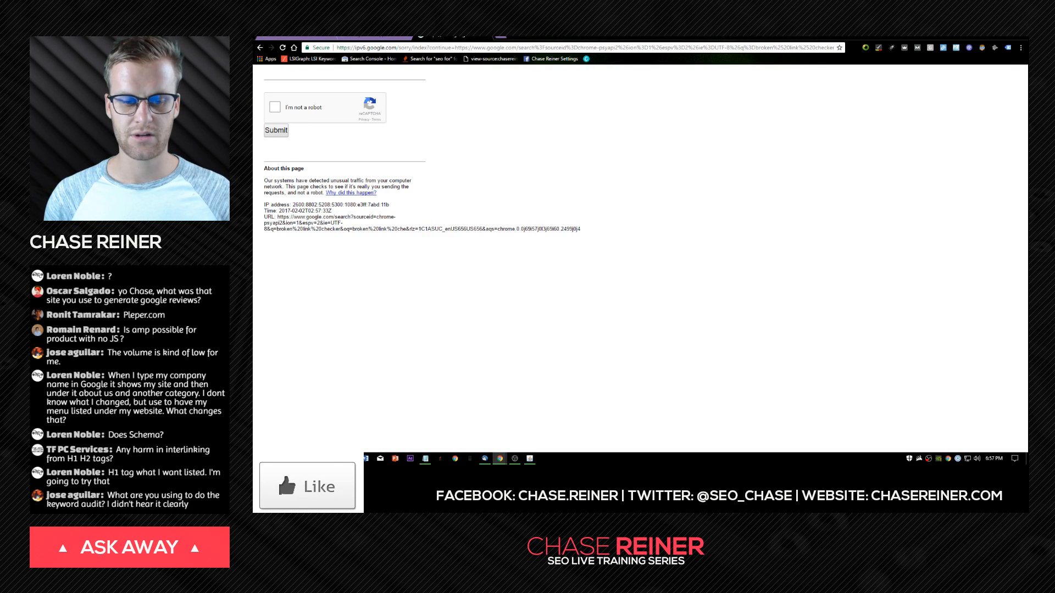
Clear the browser out of the way and launch Screaming Frog SEO Spider from the desktop's SEO APPS folder.
key(super)
key(super+Down)
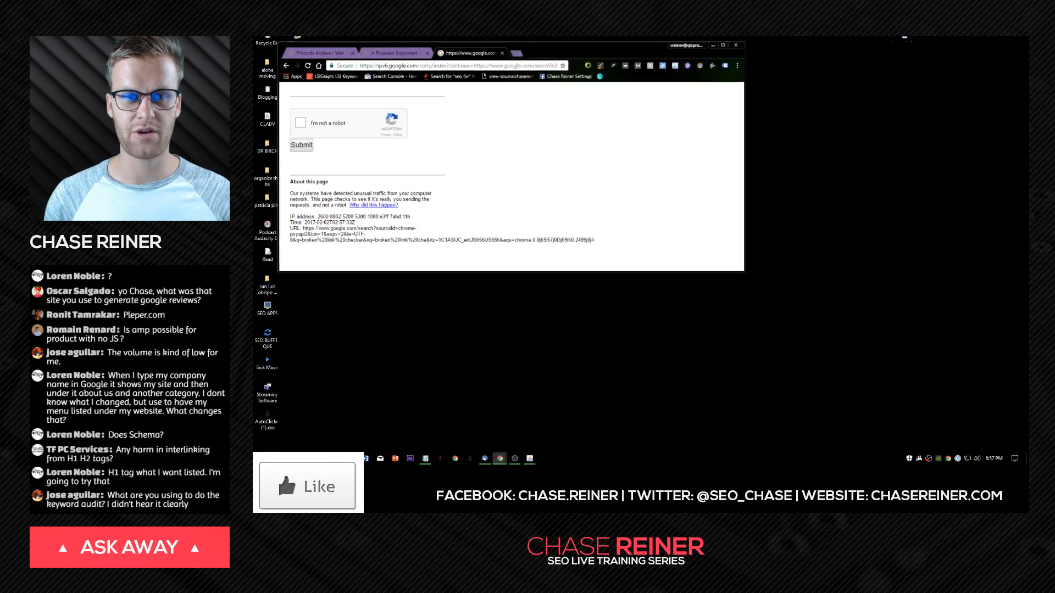
key(super+Down)
key(alt+Tab)
key(alt+Tab)
key(alt+Tab)
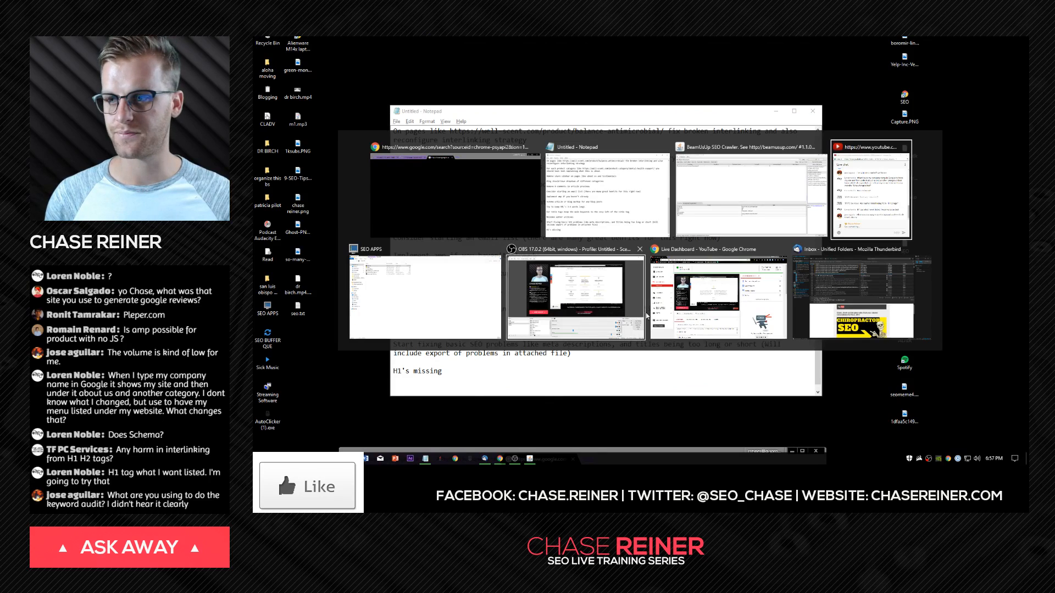
click(607, 192)
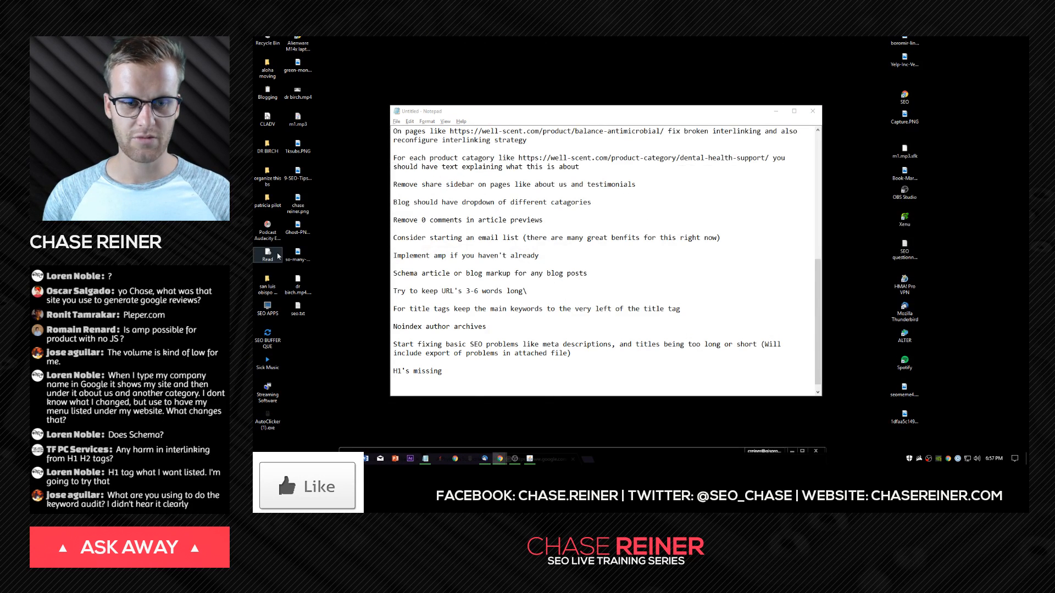
double_click(267, 306)
click(518, 155)
double_click(519, 156)
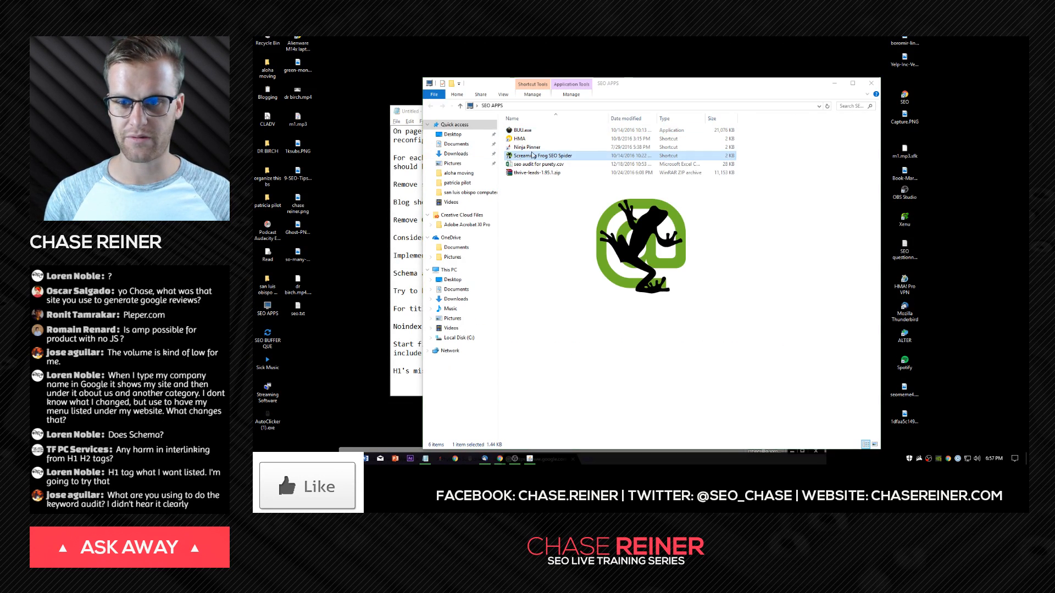
click(842, 84)
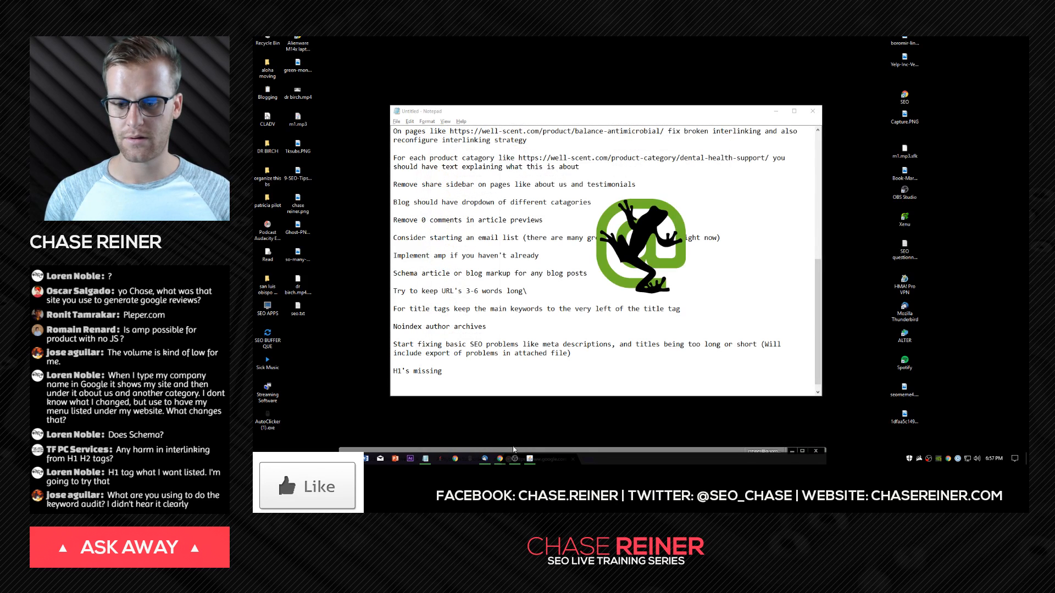
drag(617, 449, 606, 362)
click(478, 137)
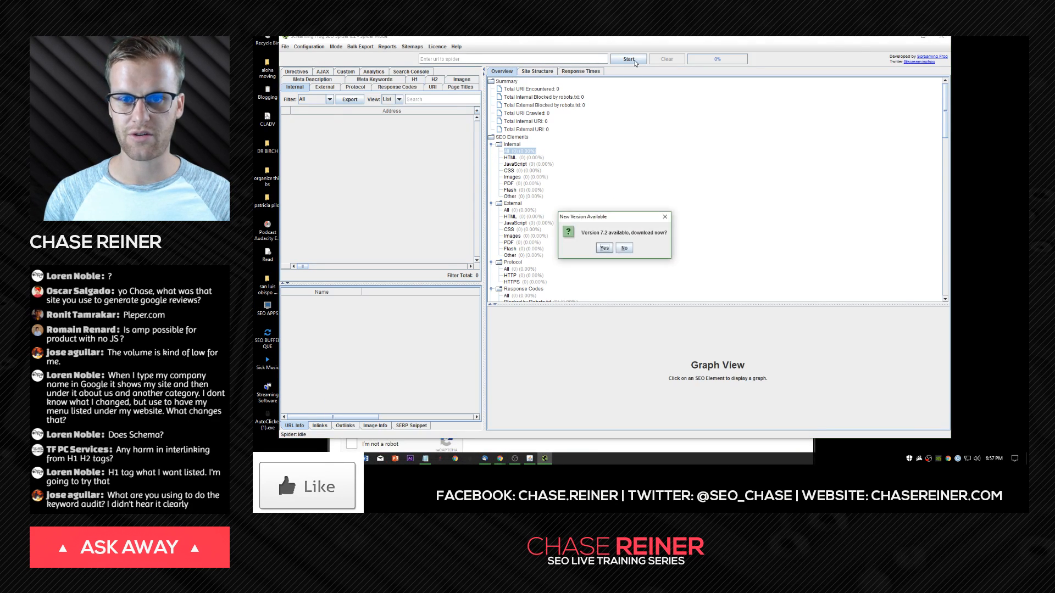
click(624, 248)
text(https://well-scent.com/)
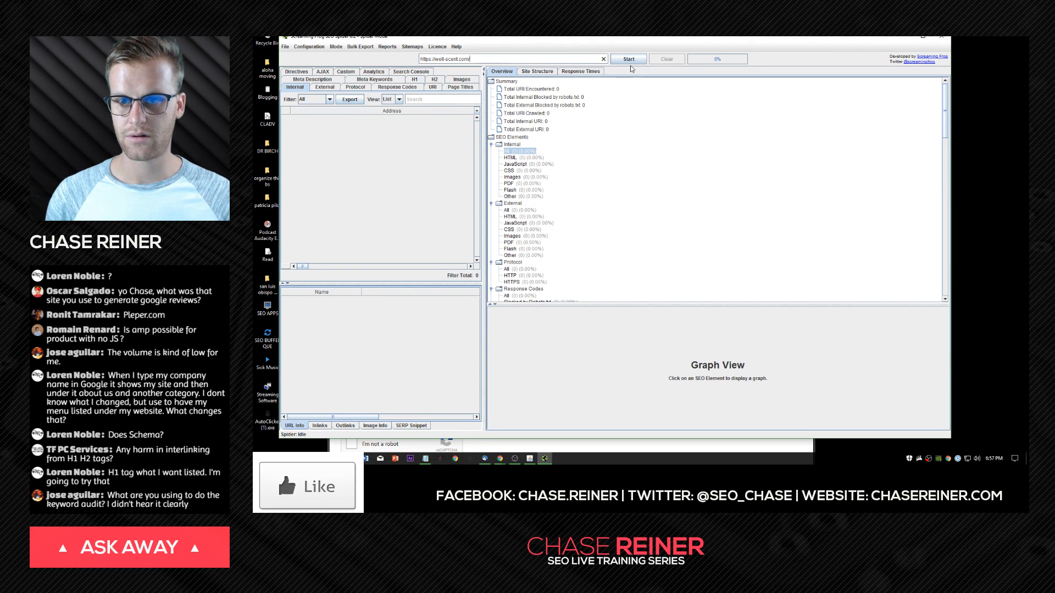
click(630, 60)
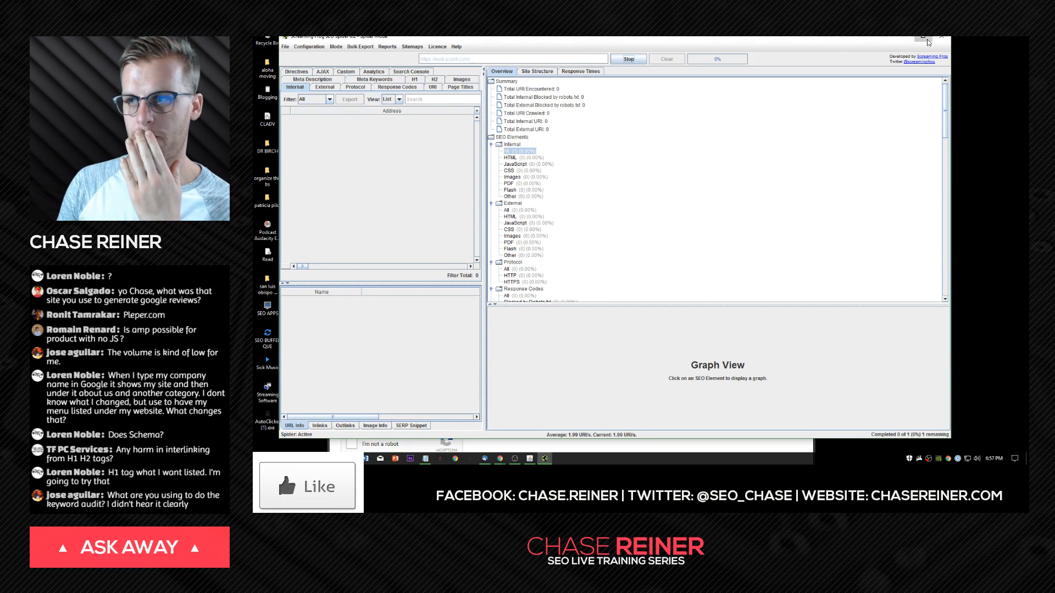
Return to the maximized Chrome window and complete Google's street-sign reCAPTCHA to load the broken link checker results.
click(923, 36)
key(alt+Tab)
drag(659, 364, 473, 37)
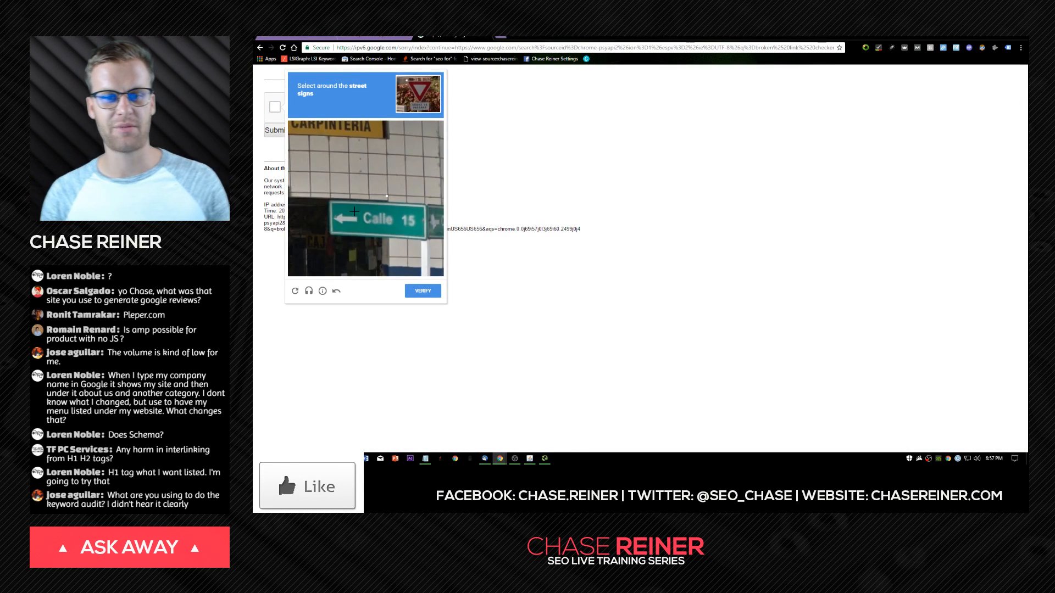
click(422, 290)
click(346, 180)
click(371, 222)
click(346, 219)
click(385, 180)
click(346, 258)
click(424, 258)
click(386, 267)
click(417, 291)
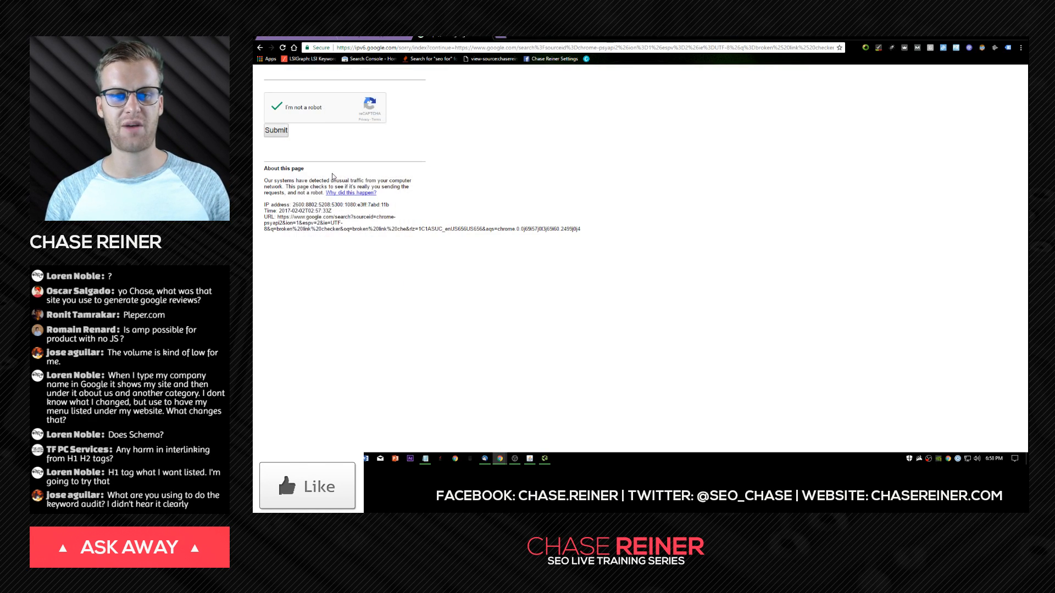
click(276, 131)
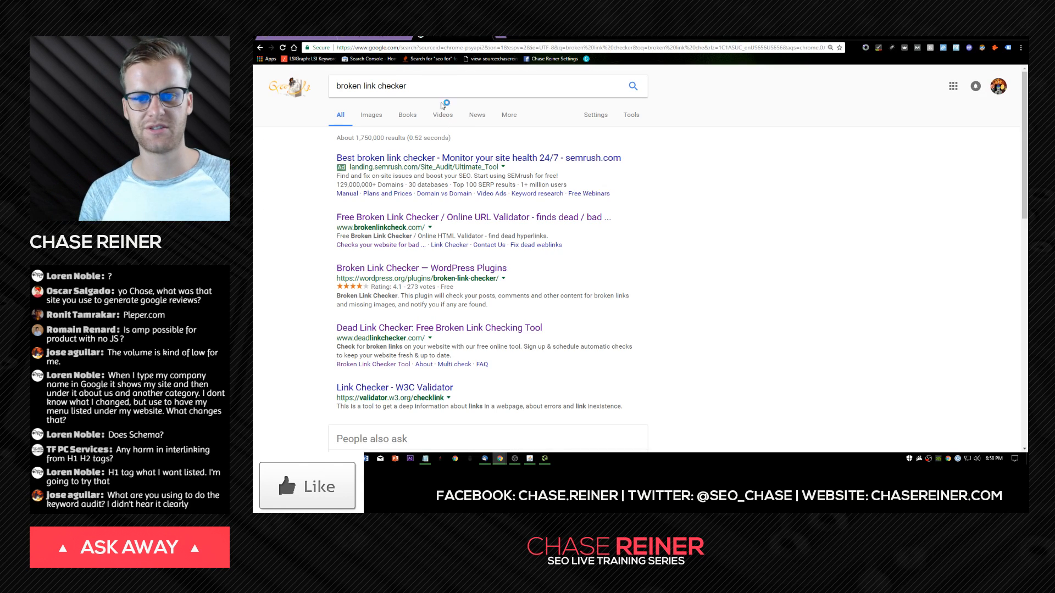
Open brokenlinkcheck.com, enter well-scent.com and the security code, start the broken link scan, and return to the search results.
click(451, 221)
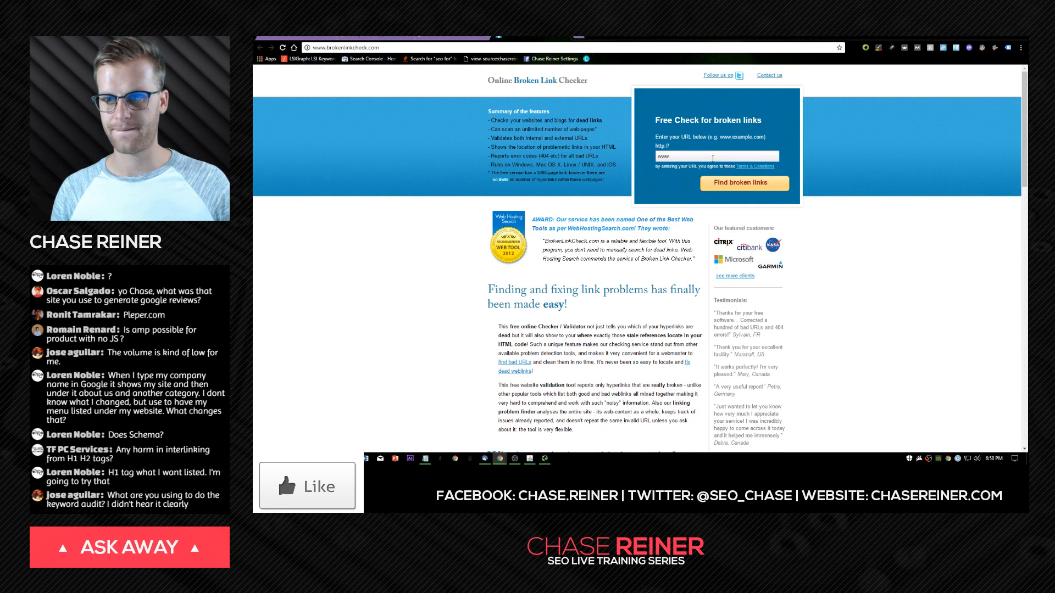
click(720, 183)
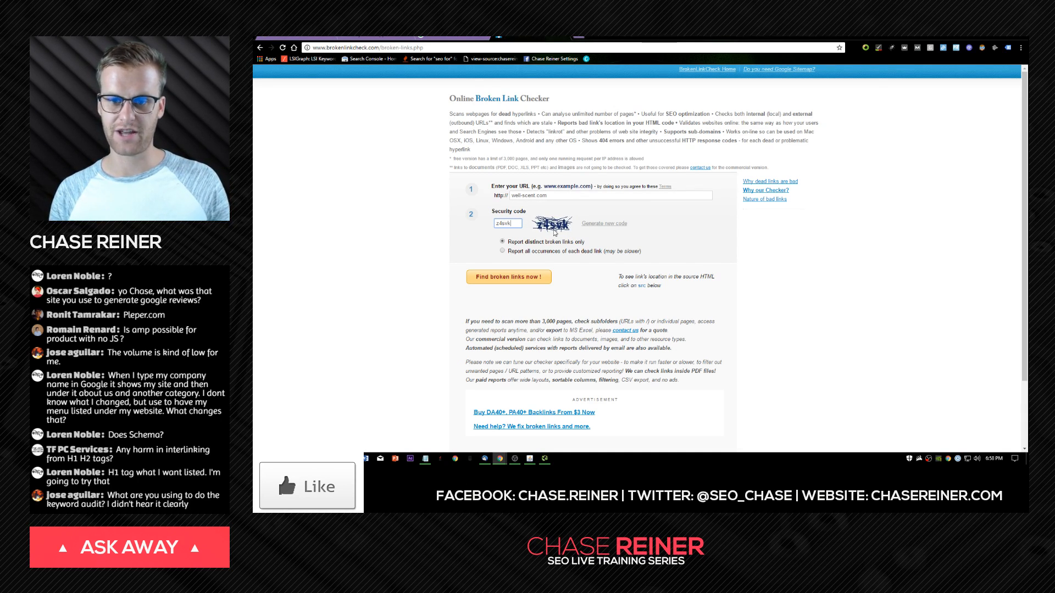
click(533, 282)
click(467, 38)
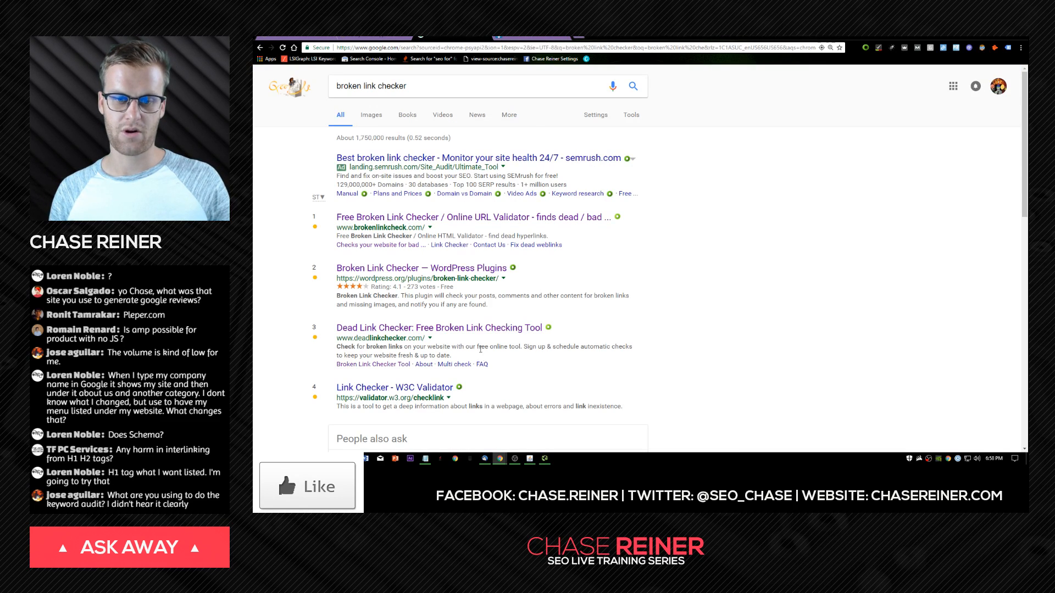
Replace the Google query "broken link checker" with "seo power mapper" and run the search.
click(532, 39)
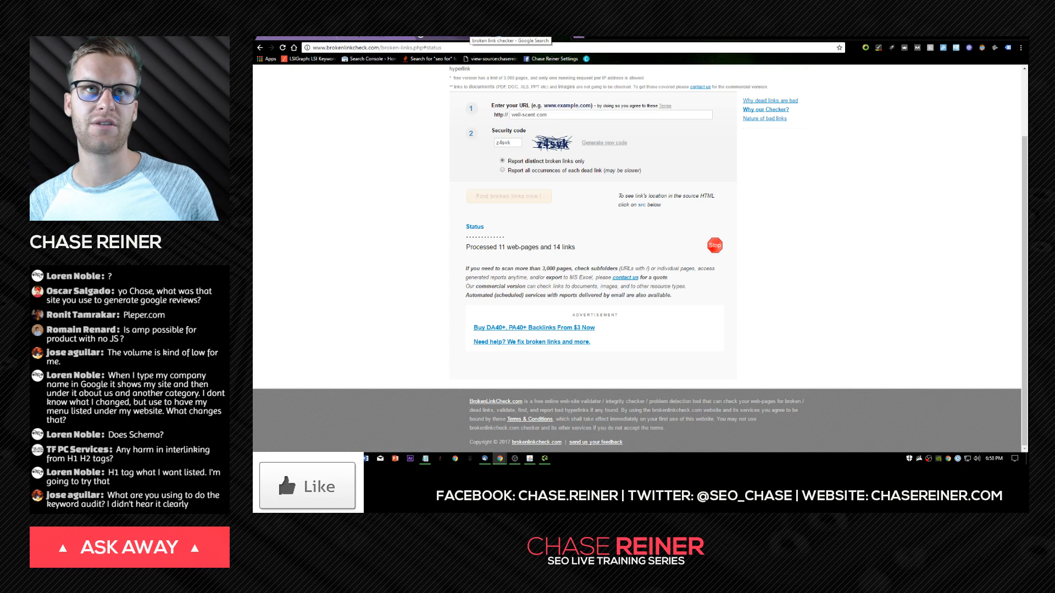
click(472, 38)
click(422, 83)
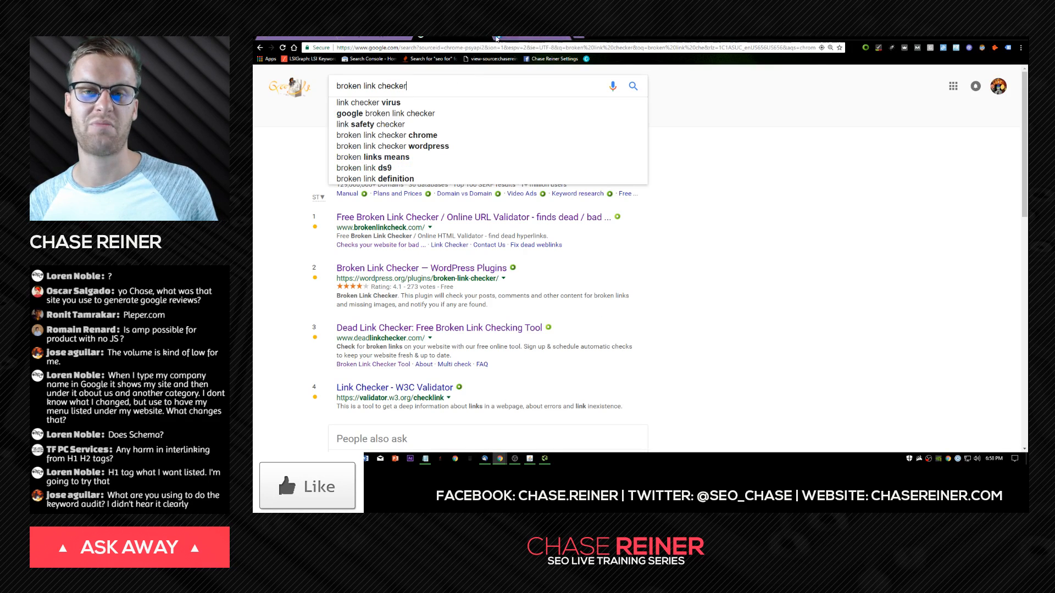
click(522, 38)
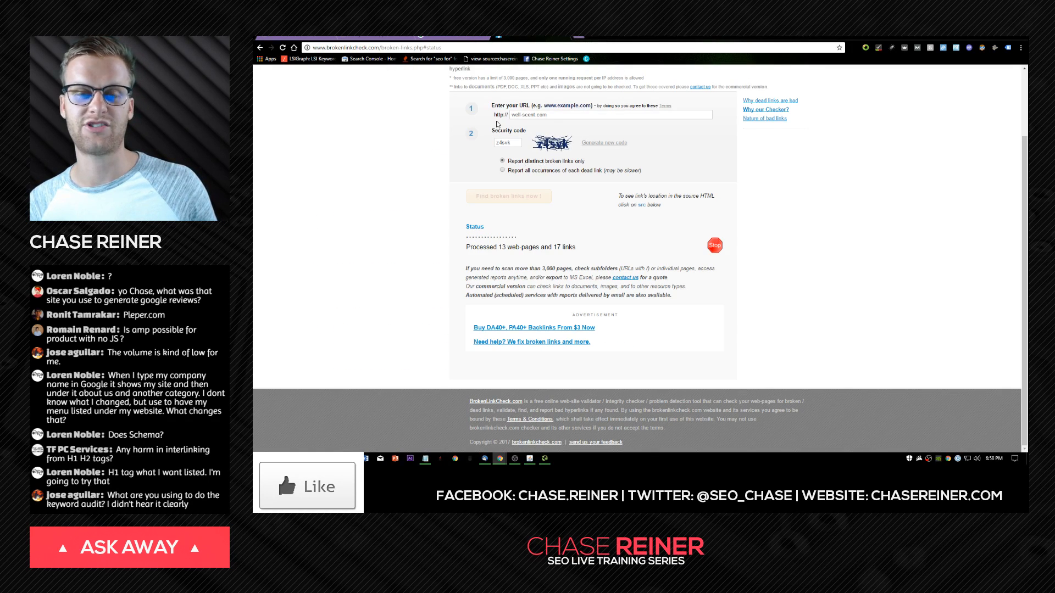
click(459, 38)
triple_click(479, 92)
text(x)
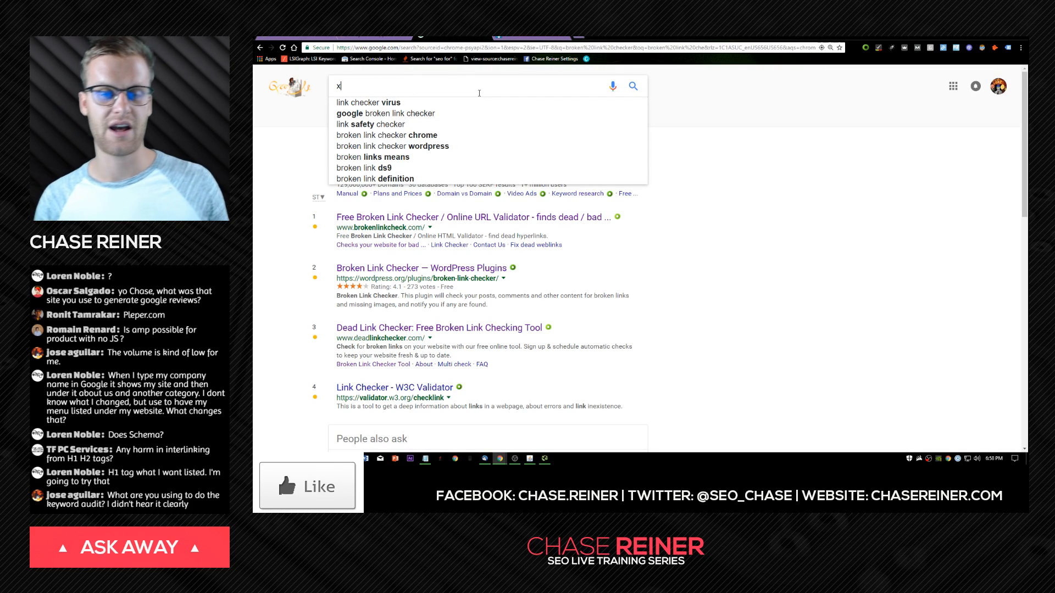
key(BackSpace)
text(seo m)
key(BackSpace)
text(power mapper)
key(Return)
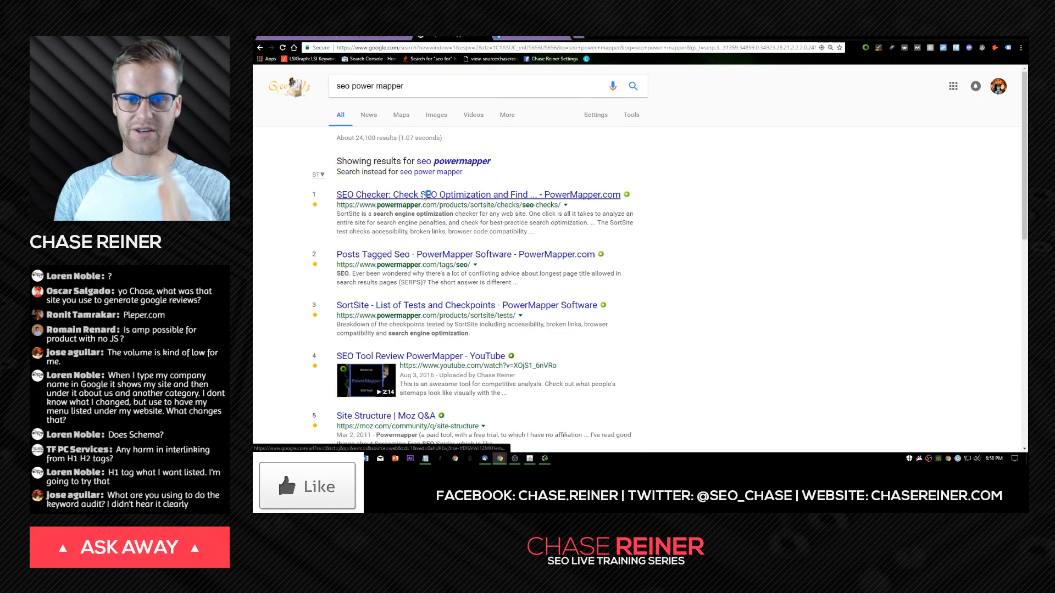
Open PowerMapper's SEO Checker page from the search results and start a site test of well-scent.com.
click(424, 197)
key(alt+Left)
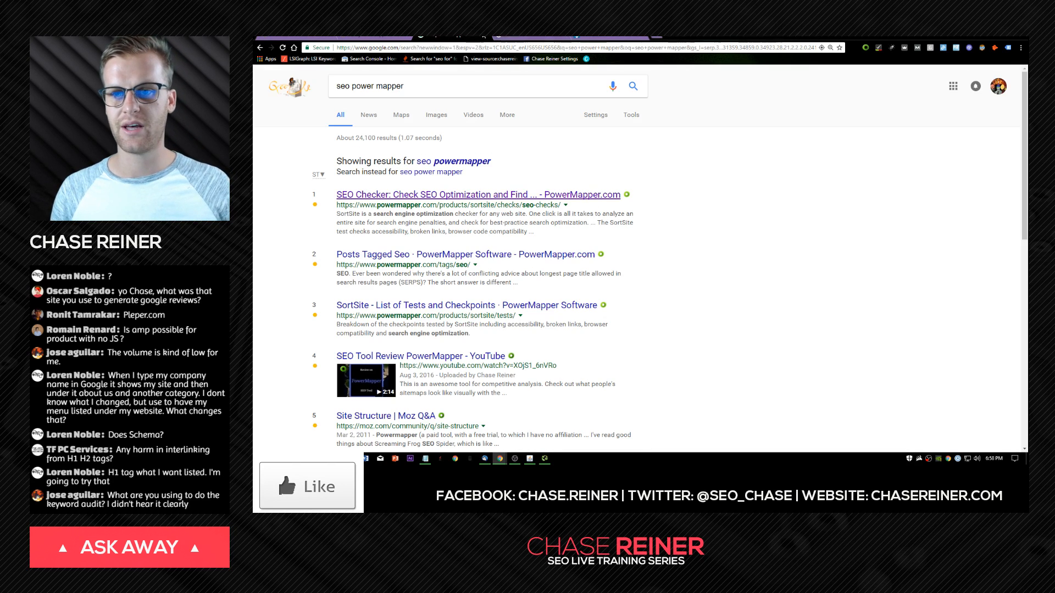
scroll(663, 240, down, 3)
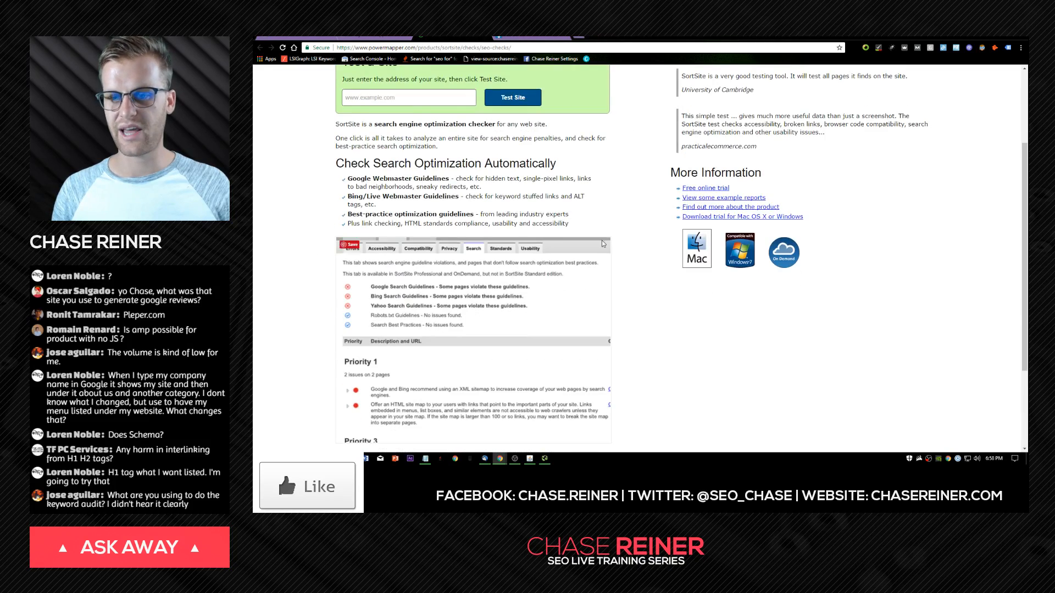
scroll(663, 240, up, 2)
scroll(463, 273, down, 4)
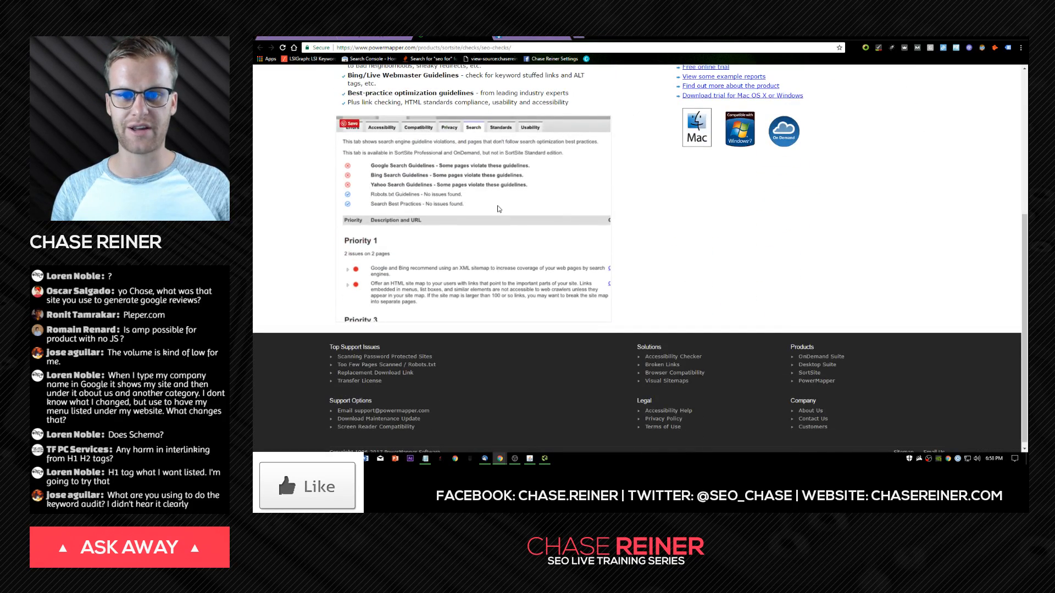
scroll(463, 273, up, 3)
click(524, 136)
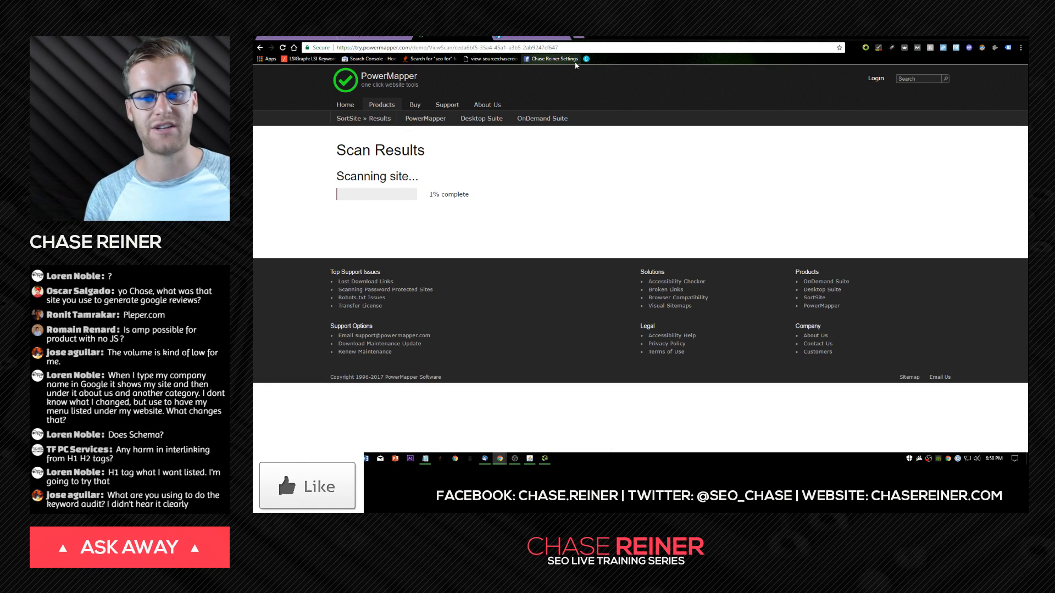
drag(462, 191, 336, 175)
click(461, 196)
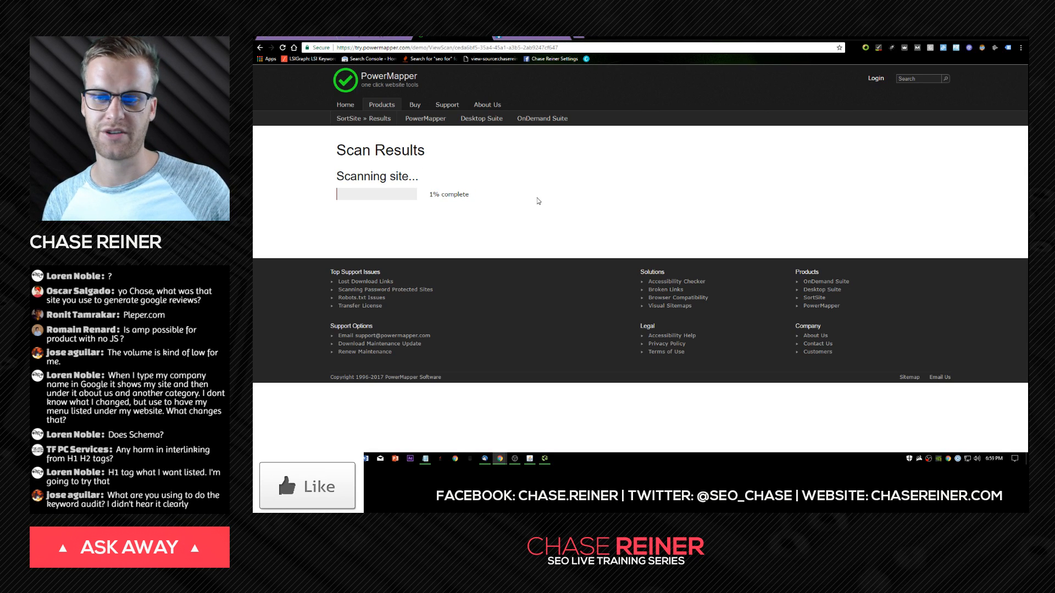
Return to the brokenlinkcheck.com scan and open the link options for the page containing a reported broken link.
click(532, 38)
click(450, 37)
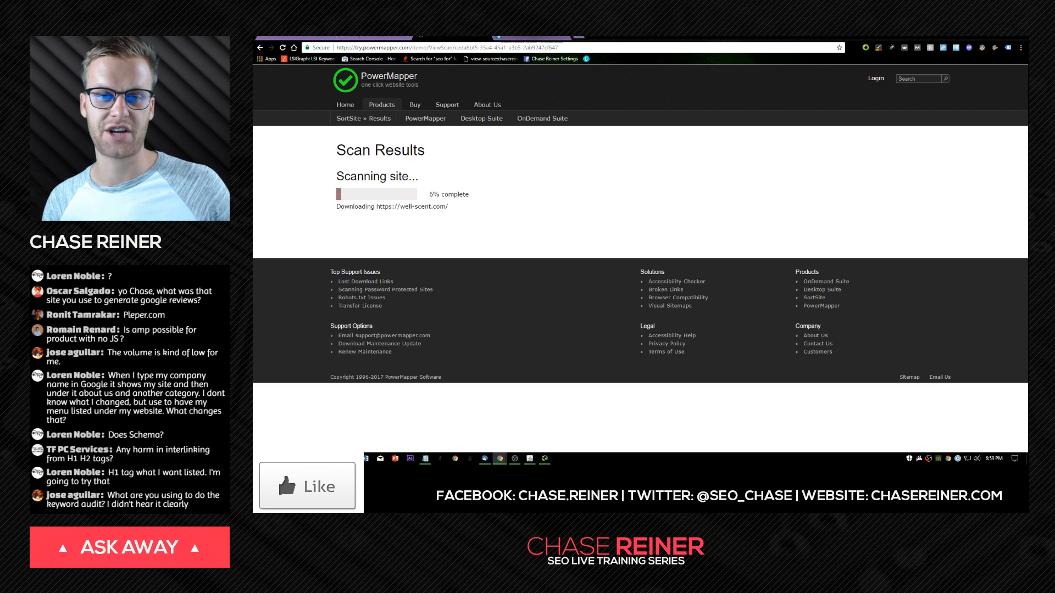
click(532, 38)
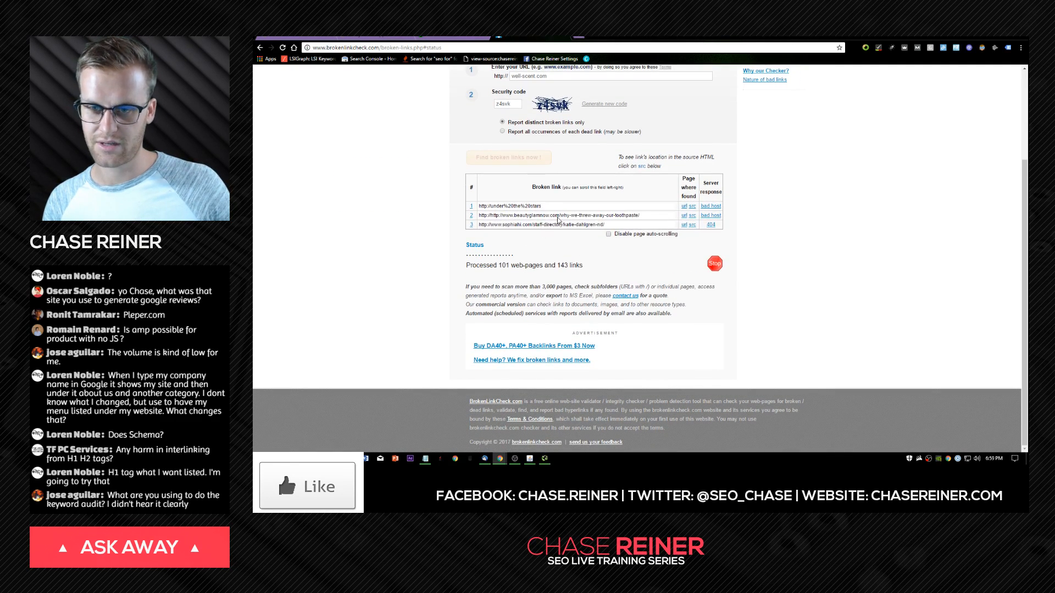
right_click(686, 215)
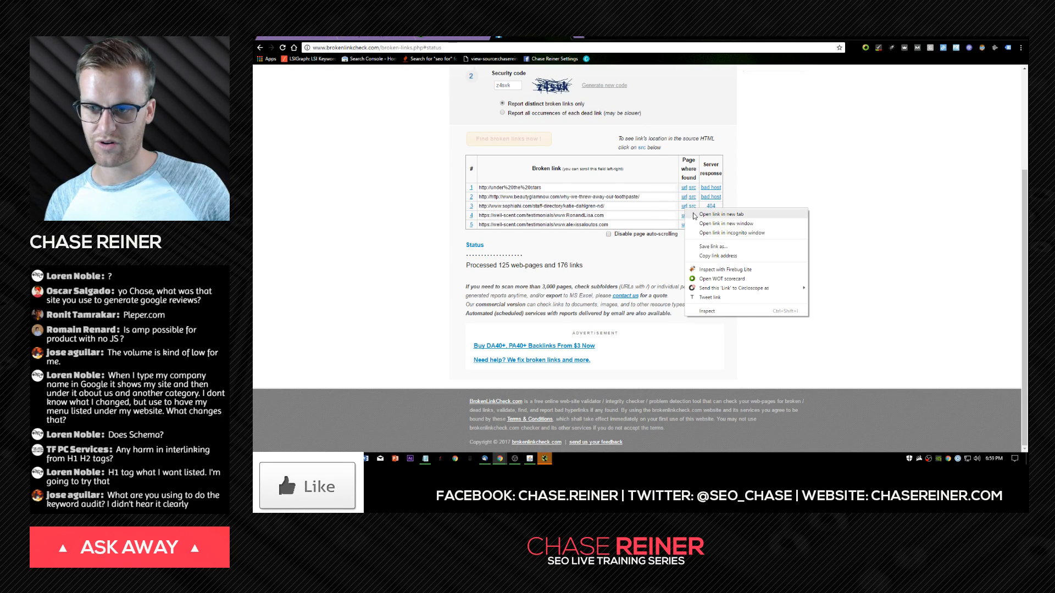
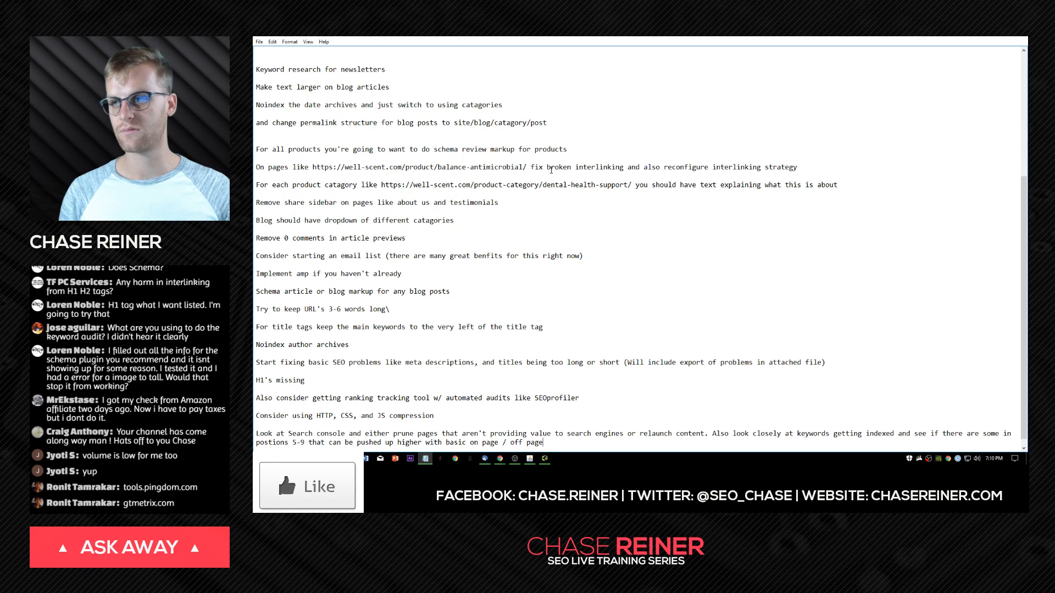
Add a blank line at the end of the Notepad recommendations and minimize the notes.
click(555, 449)
key(Return)
drag(548, 437, 518, 434)
click(526, 434)
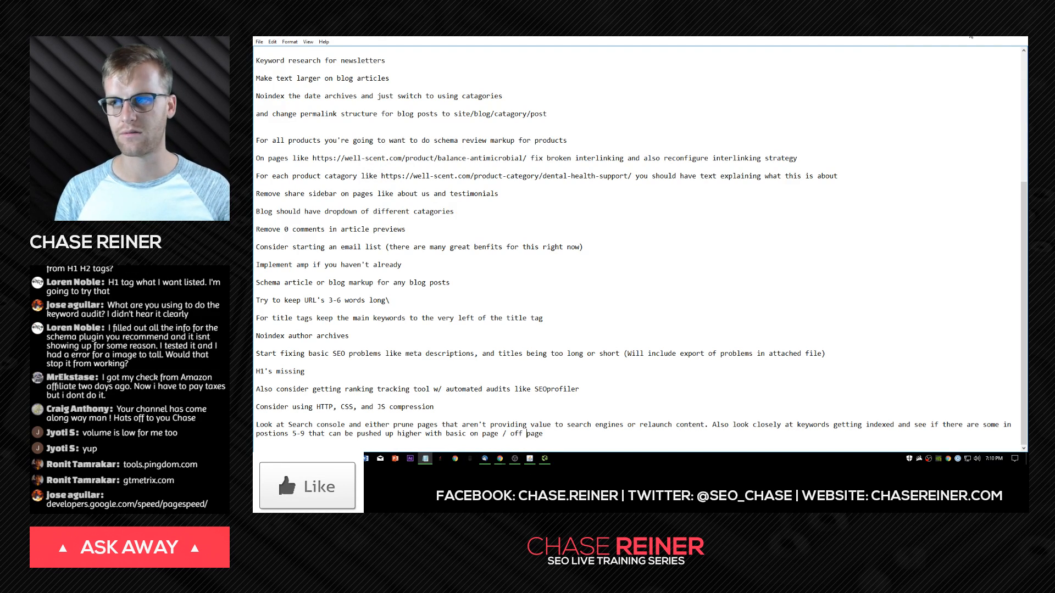
click(971, 37)
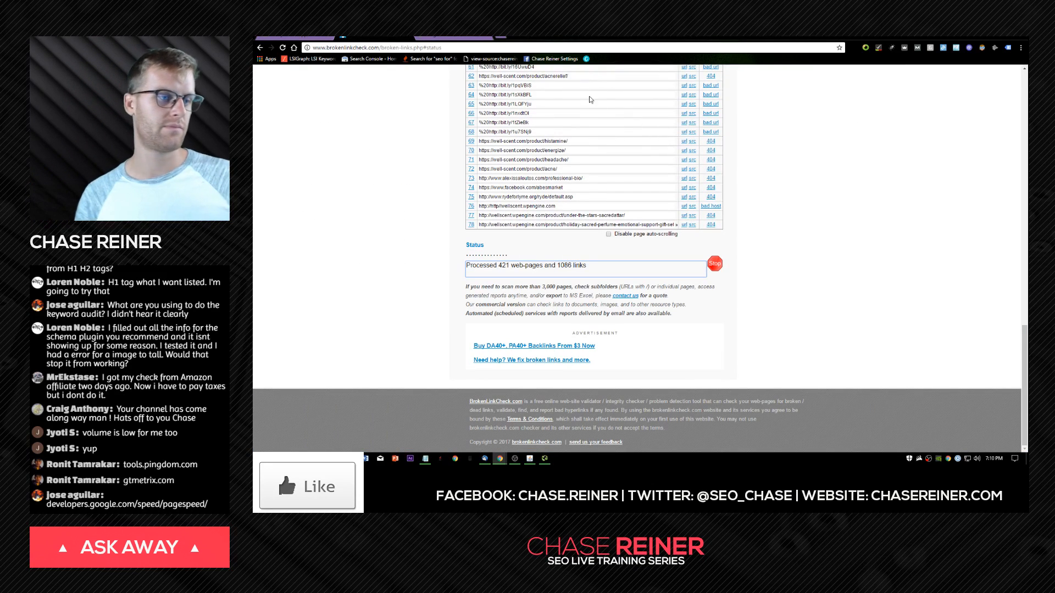
Load tools.pingdom.com in a new browser tab.
click(480, 38)
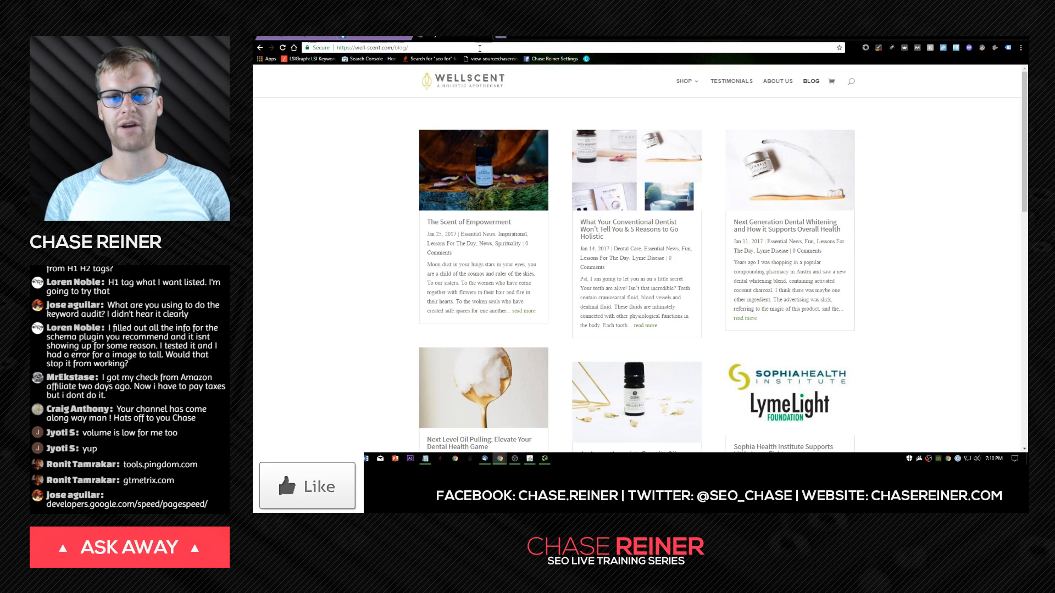
click(480, 49)
text(tools)
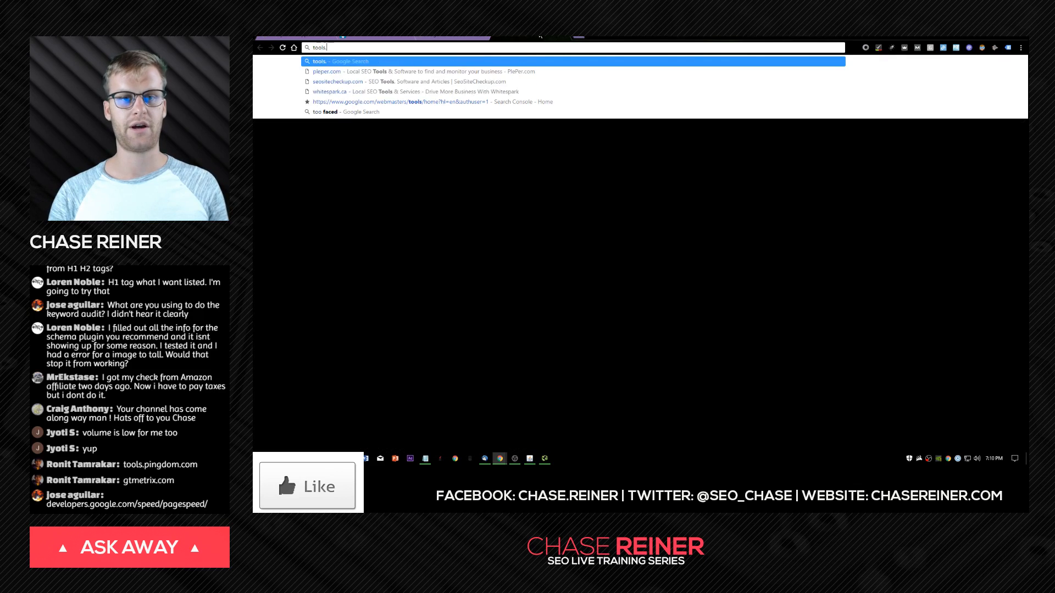
text(.pingdom.c)
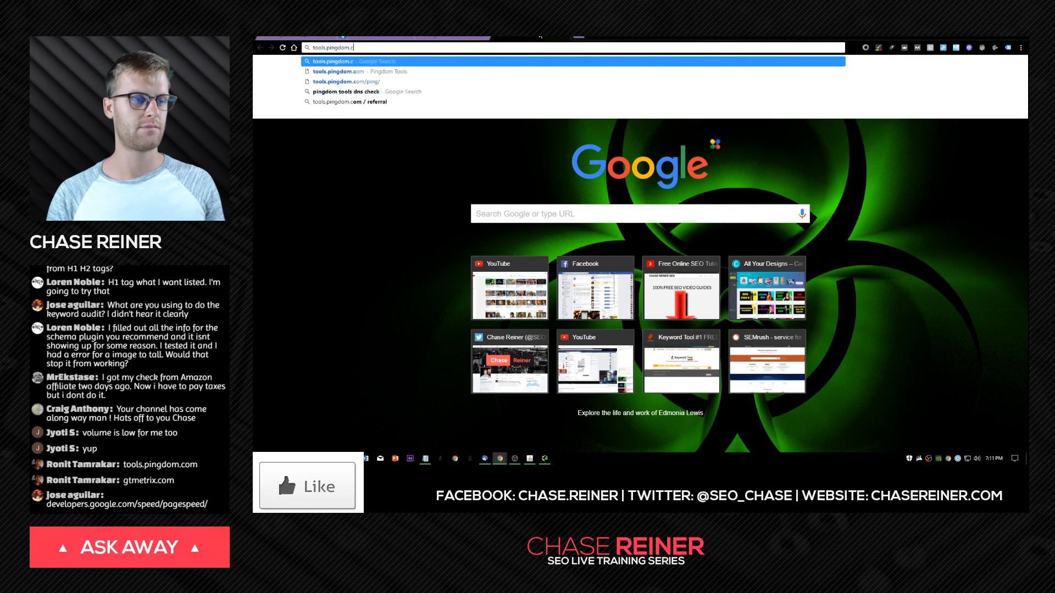
text(om)
key(Return)
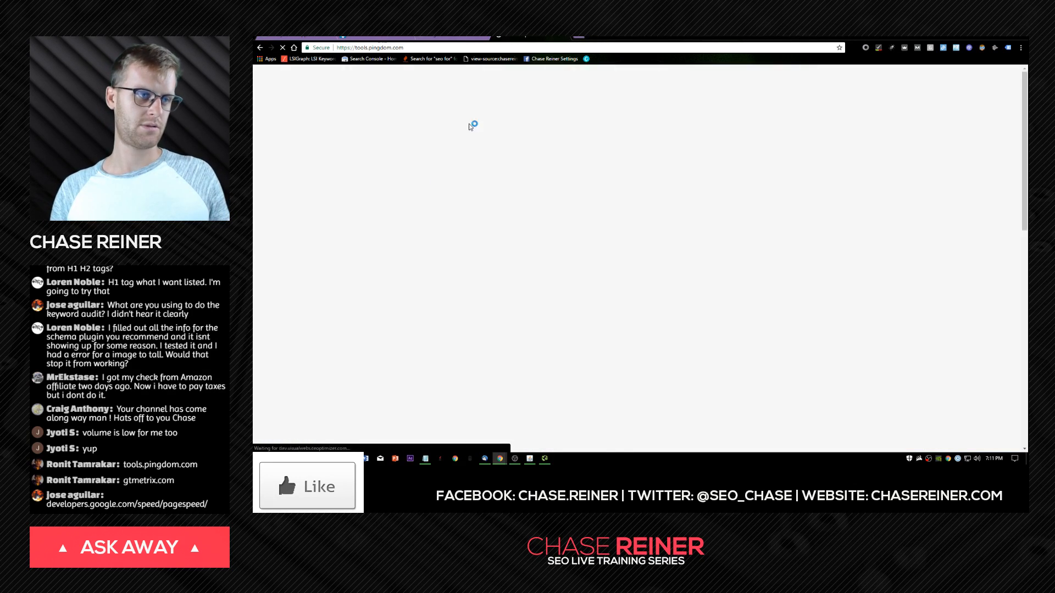
text(https://well-scent.com/product-category/health/)
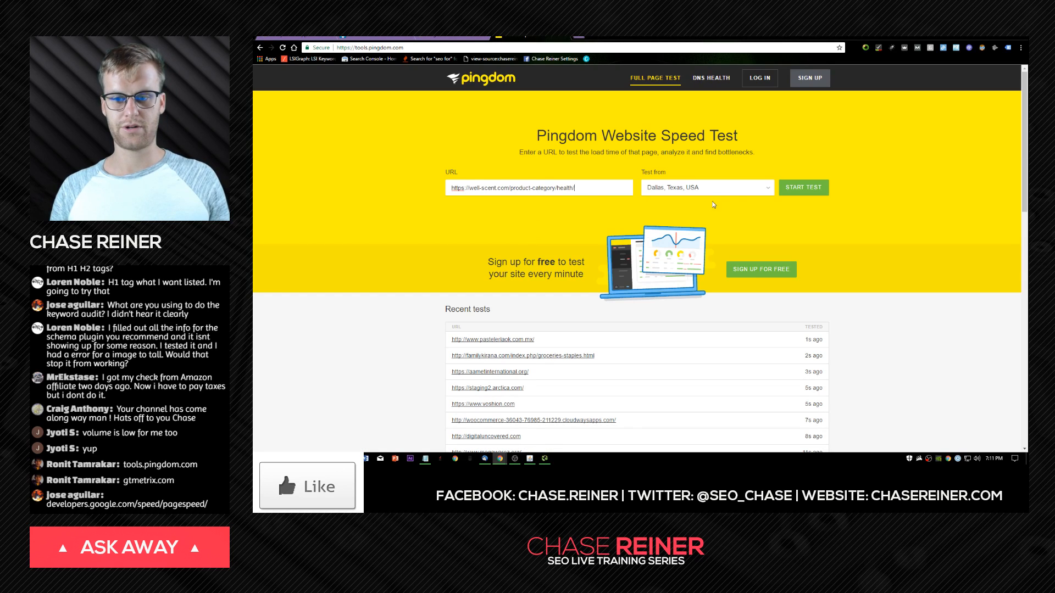
click(746, 189)
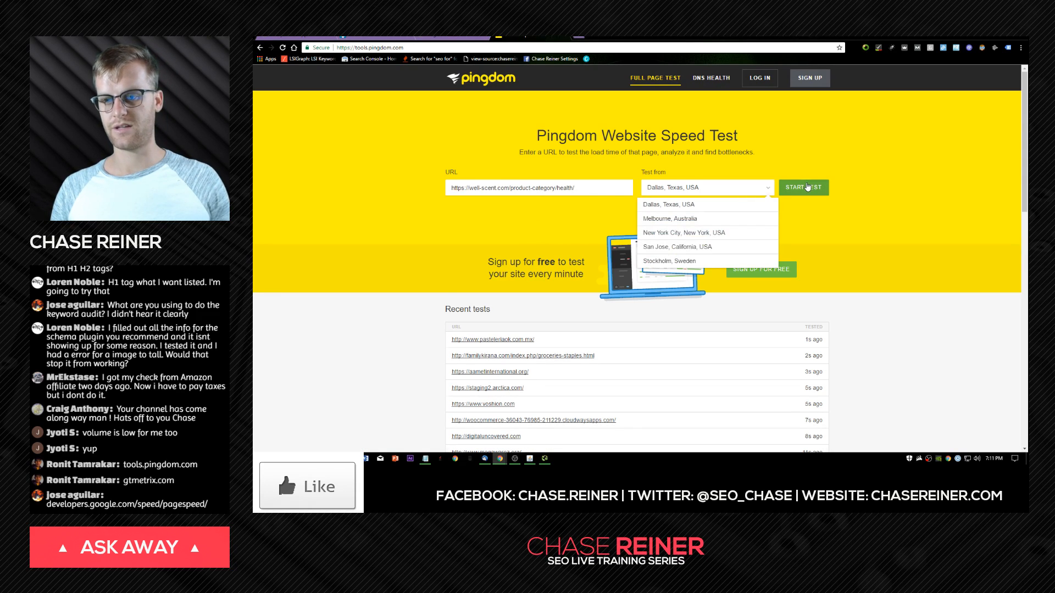
click(806, 187)
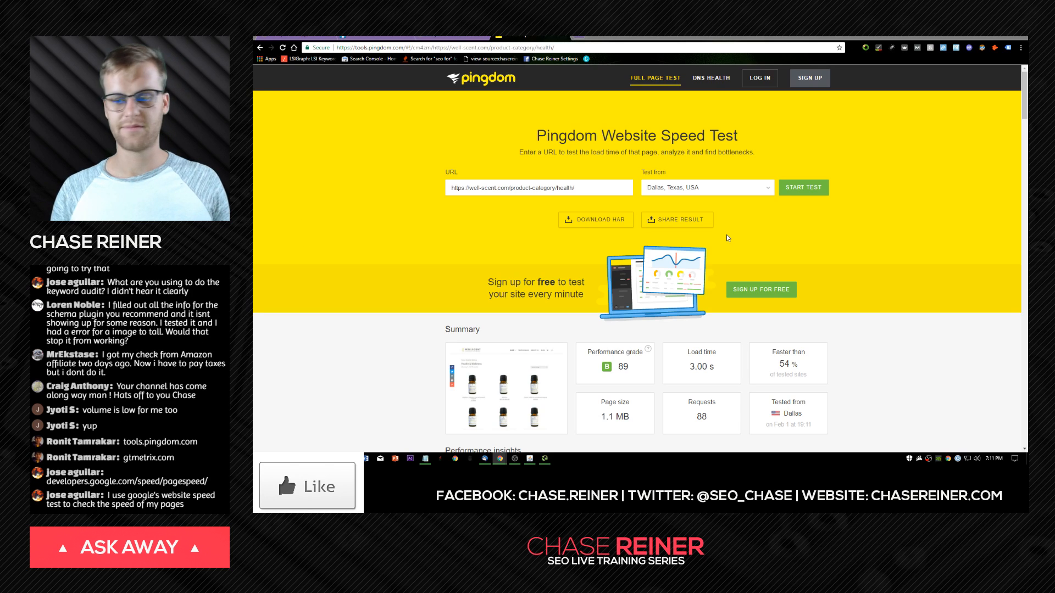
Examine the resources listed under the suggestion to remove query strings from static resources in the performance insights.
scroll(796, 188, down, 6)
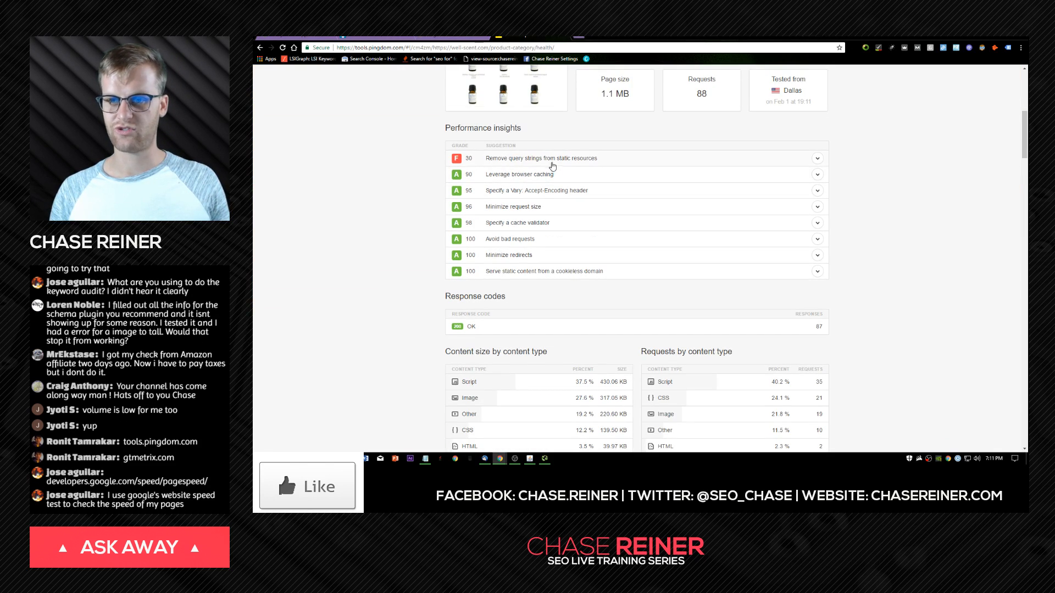
click(559, 160)
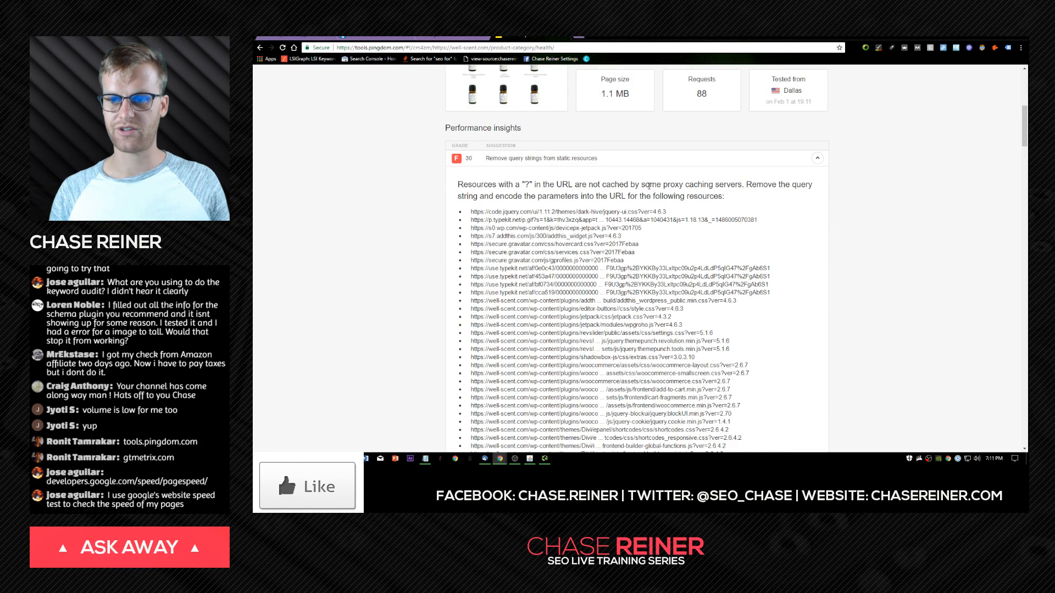
scroll(651, 186, down, 3)
scroll(651, 186, up, 4)
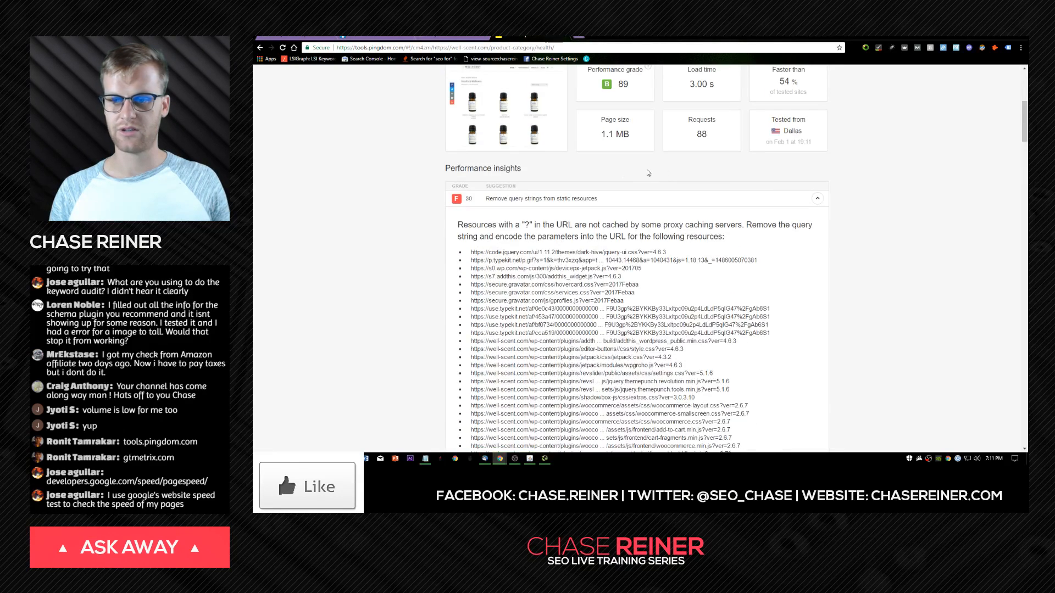
click(576, 206)
Examine the content and requests by domain, the file request waterfall and the speed test summary for the page.
scroll(576, 206, down, 15)
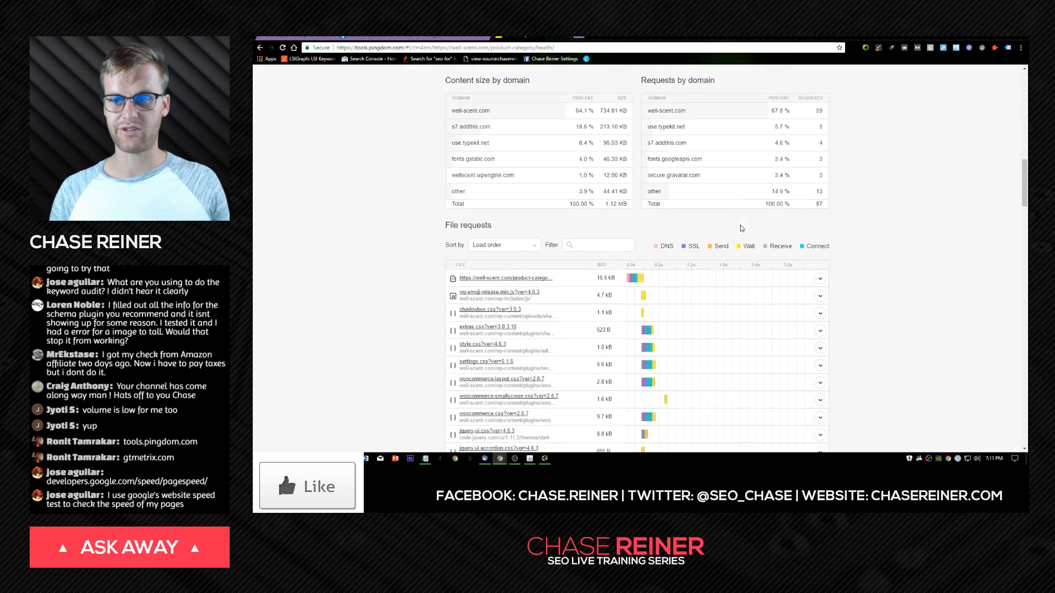
scroll(741, 229, up, 5)
scroll(558, 219, down, 6)
scroll(549, 236, down, 3)
scroll(531, 153, down, 4)
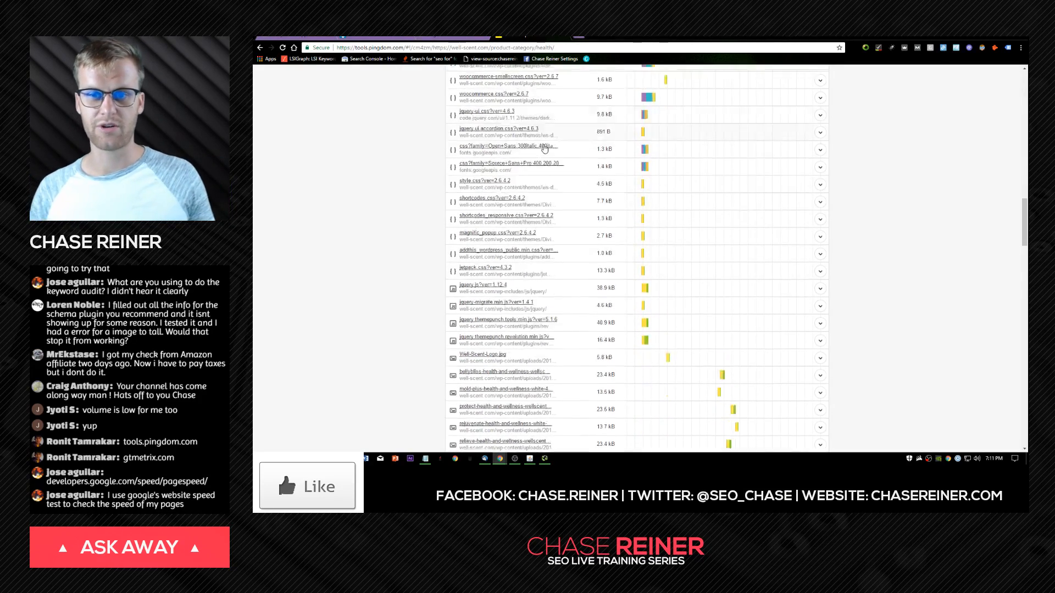
scroll(610, 144, down, 10)
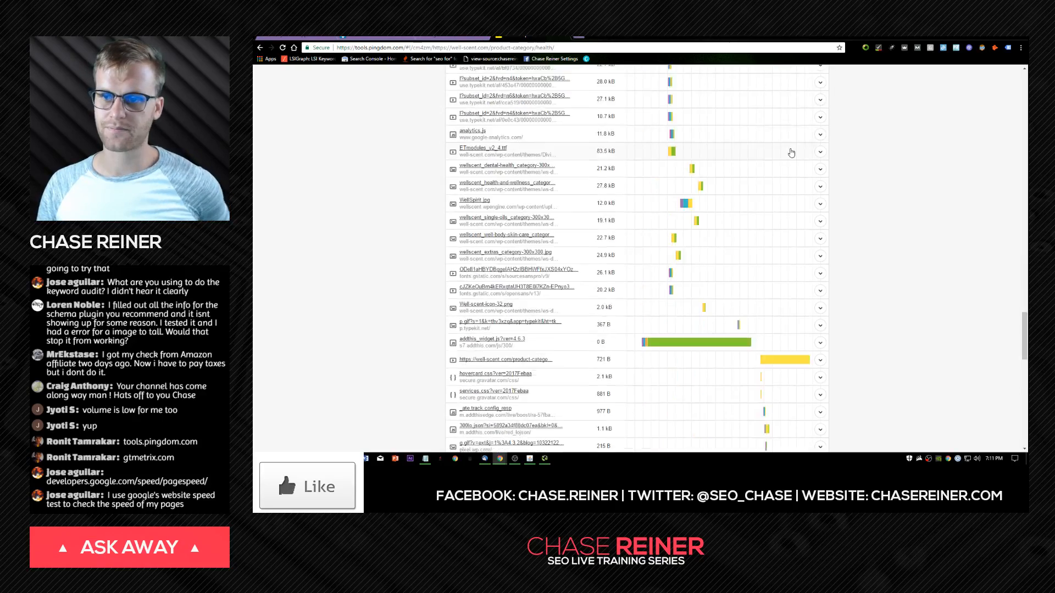
scroll(797, 156, down, 5)
scroll(798, 208, up, 8)
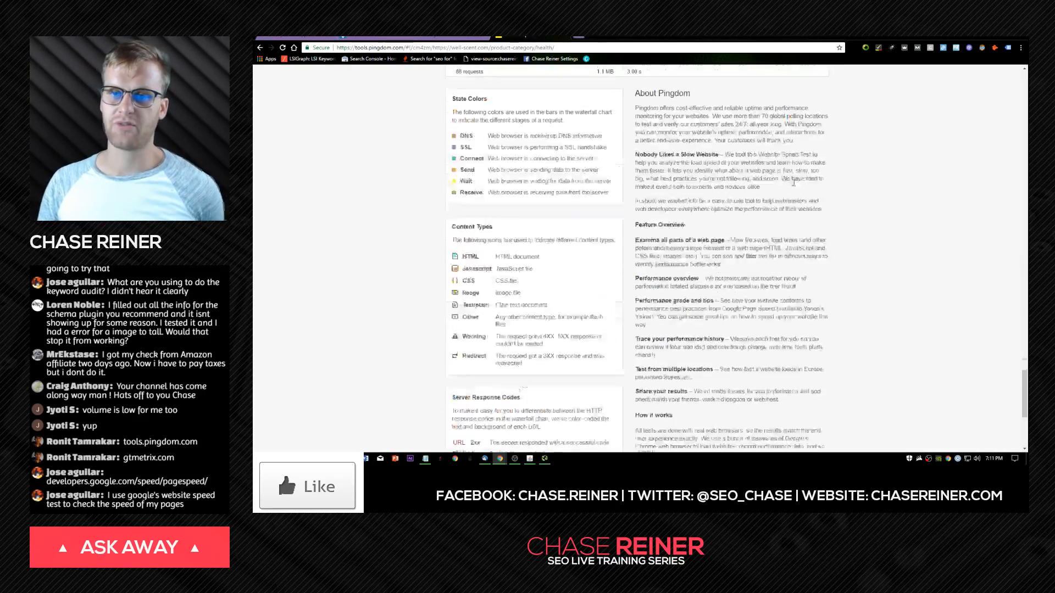
scroll(819, 175, up, 15)
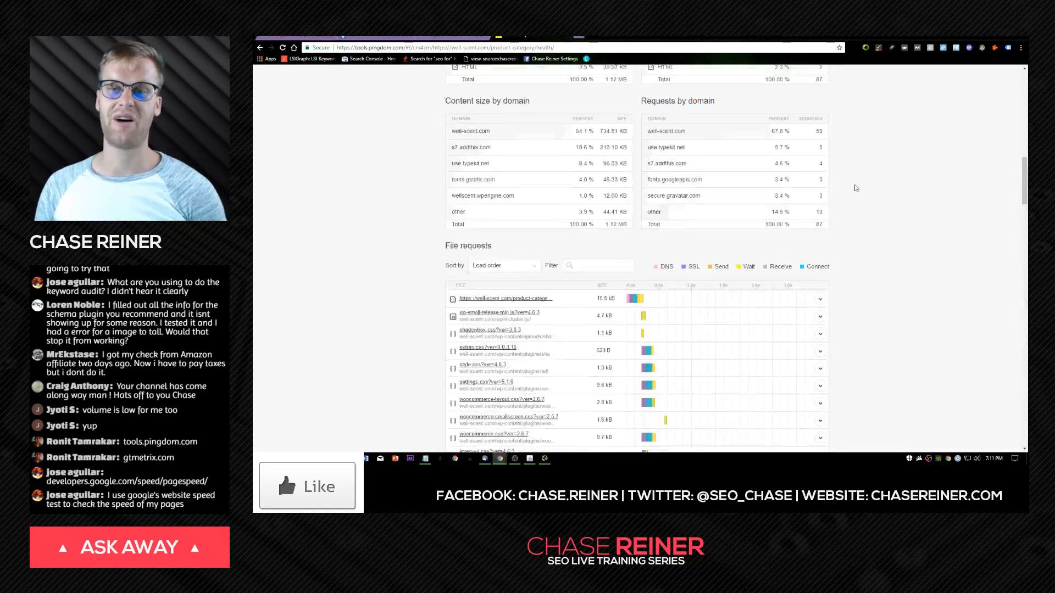
scroll(832, 262, up, 5)
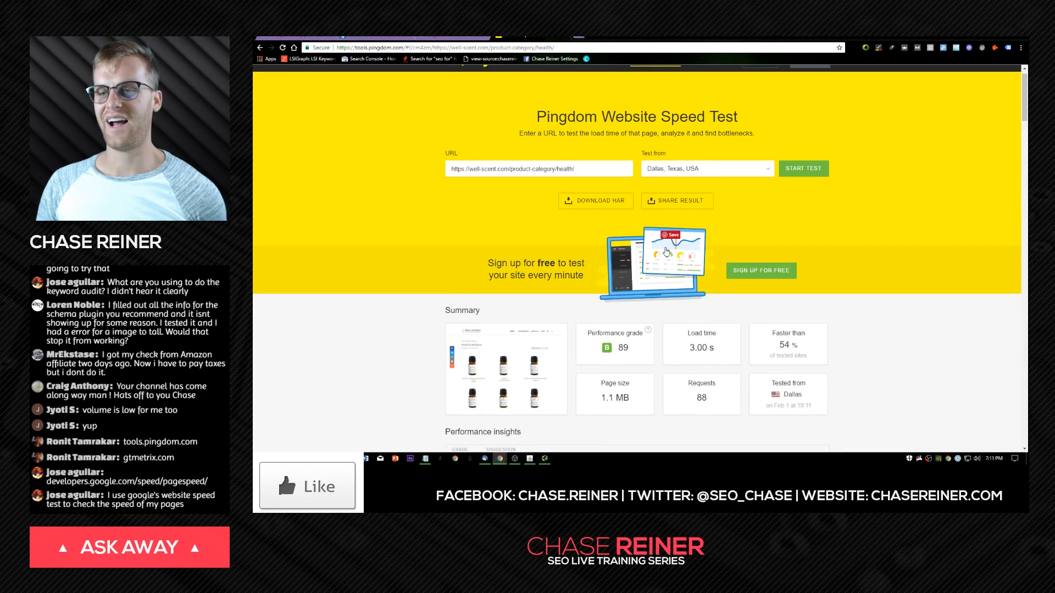
scroll(744, 173, up, 1)
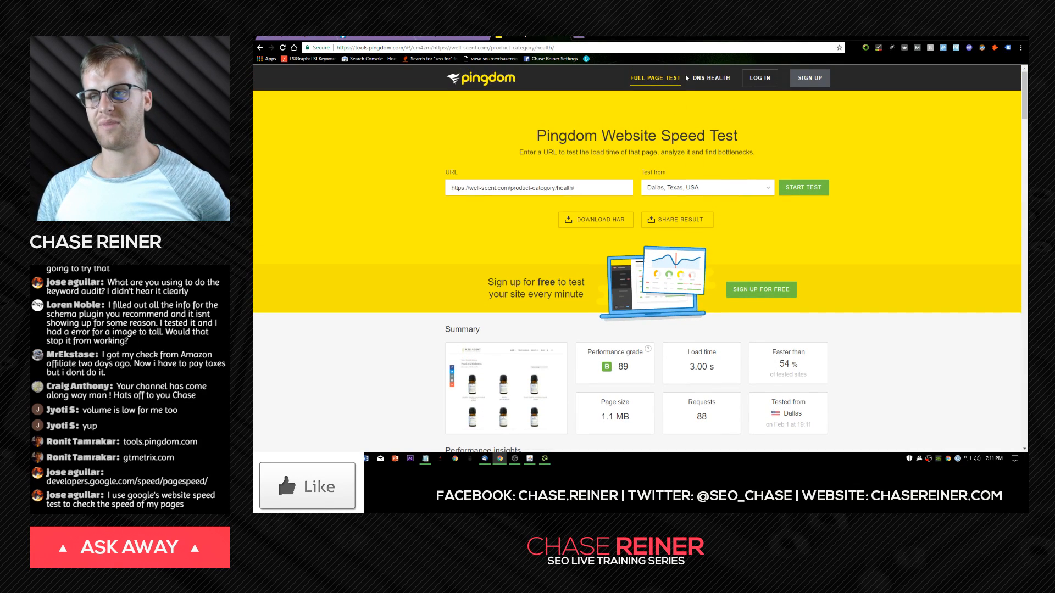
scroll(710, 91, down, 15)
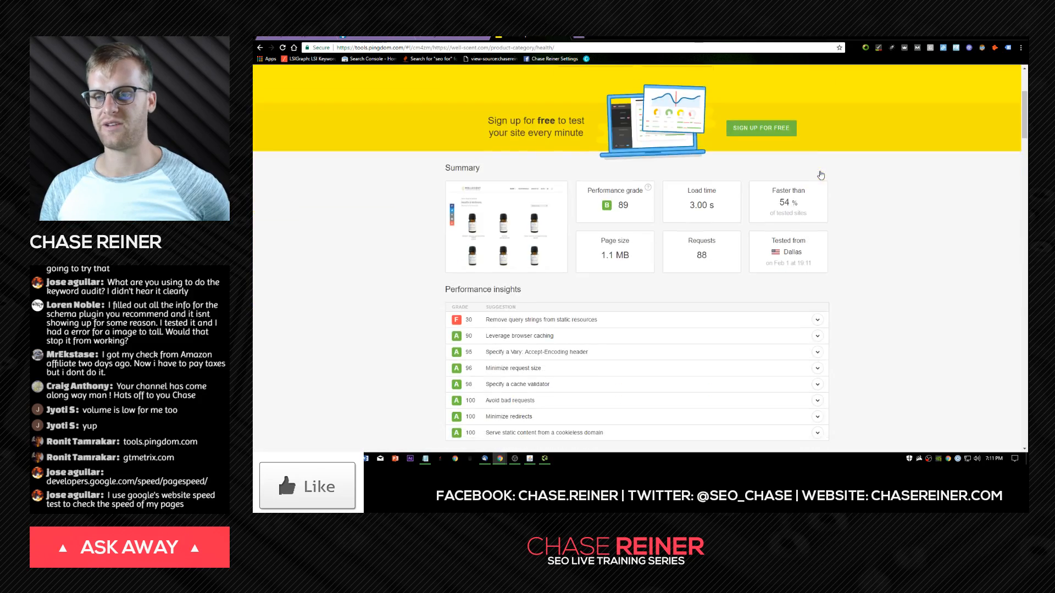
scroll(695, 161, up, 15)
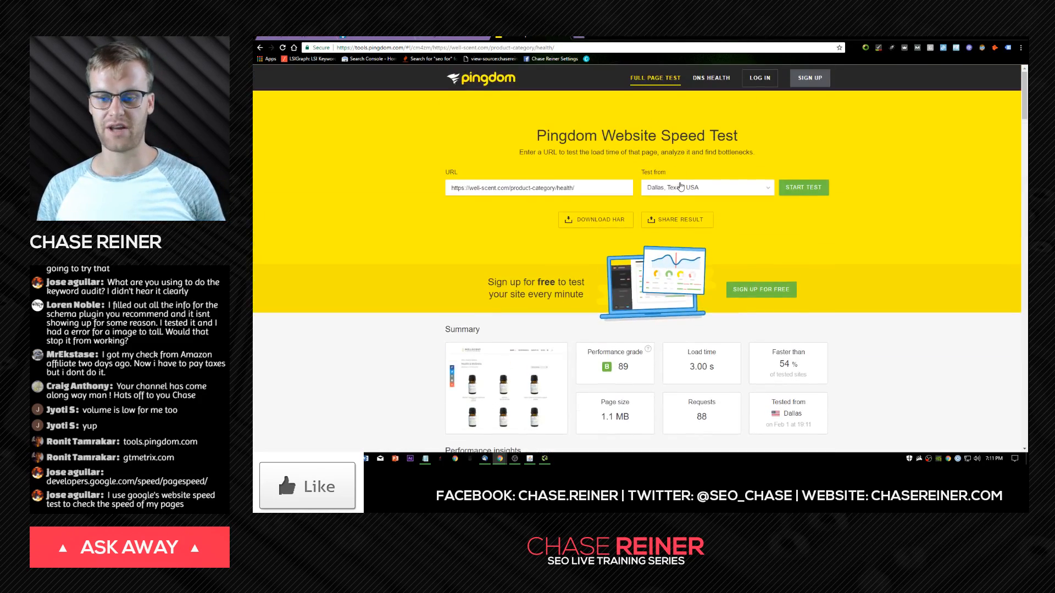
Examine the load time and the comparison with other tested sites in the Pingdom summary.
scroll(636, 191, down, 5)
click(717, 174)
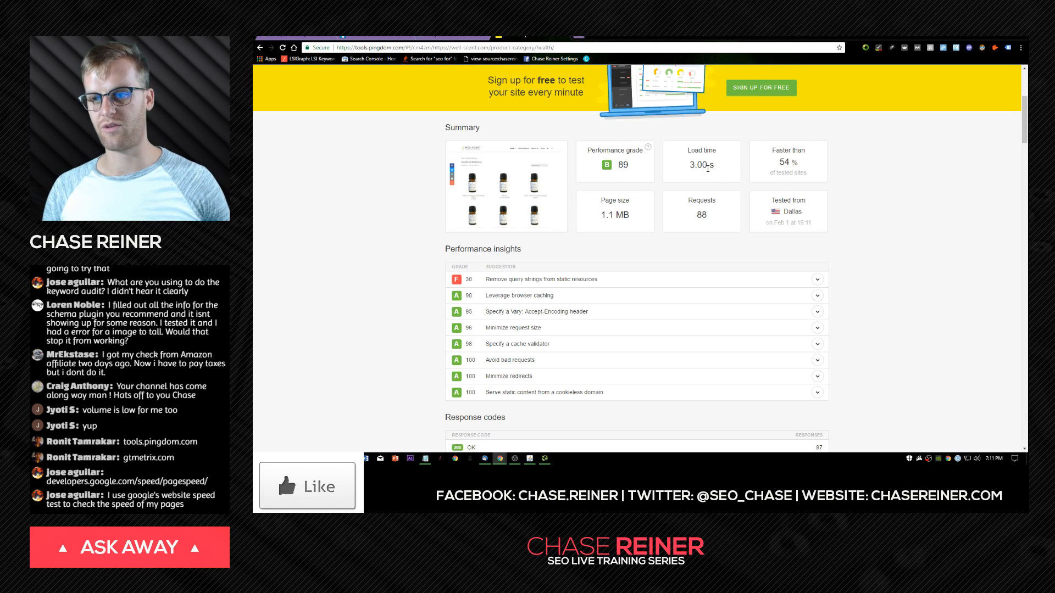
drag(690, 164, 707, 172)
click(789, 161)
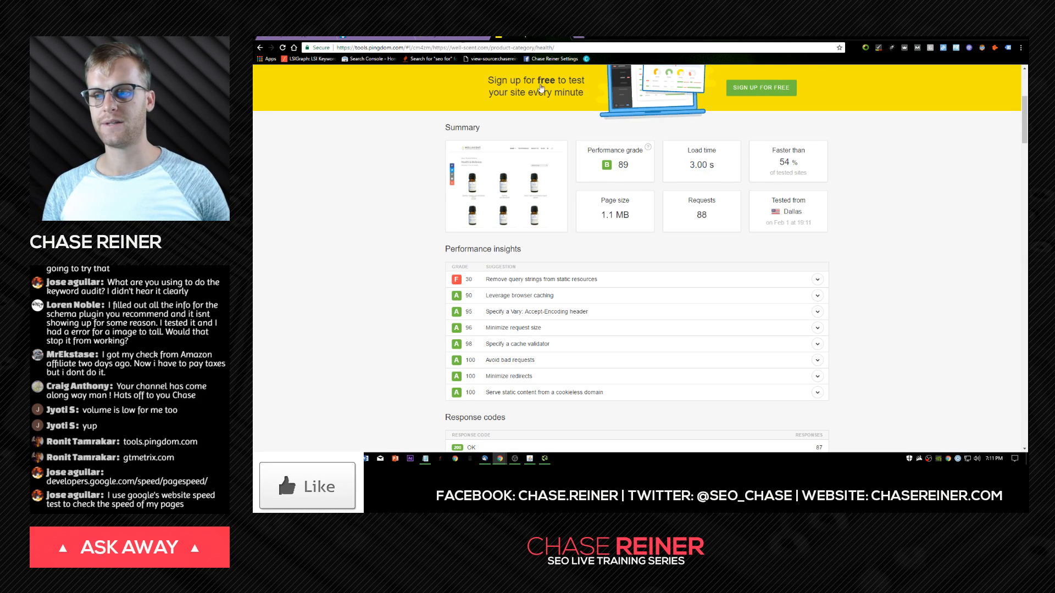
Check the broken link scan, and add "Fix broken links and 404's / implement 301 redirects wherever needed" to the Notepad notes.
click(563, 39)
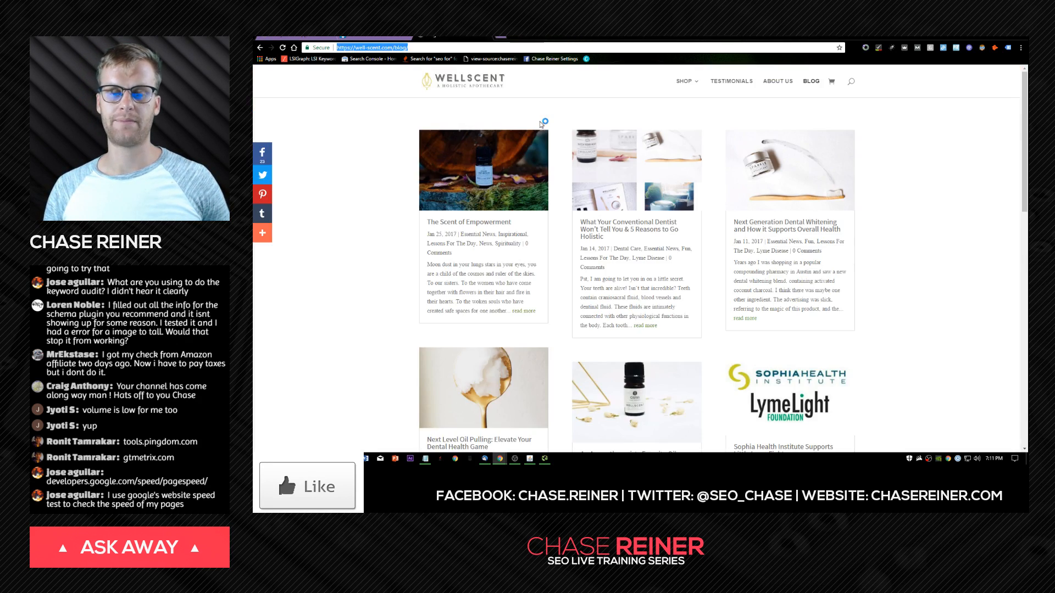
click(391, 39)
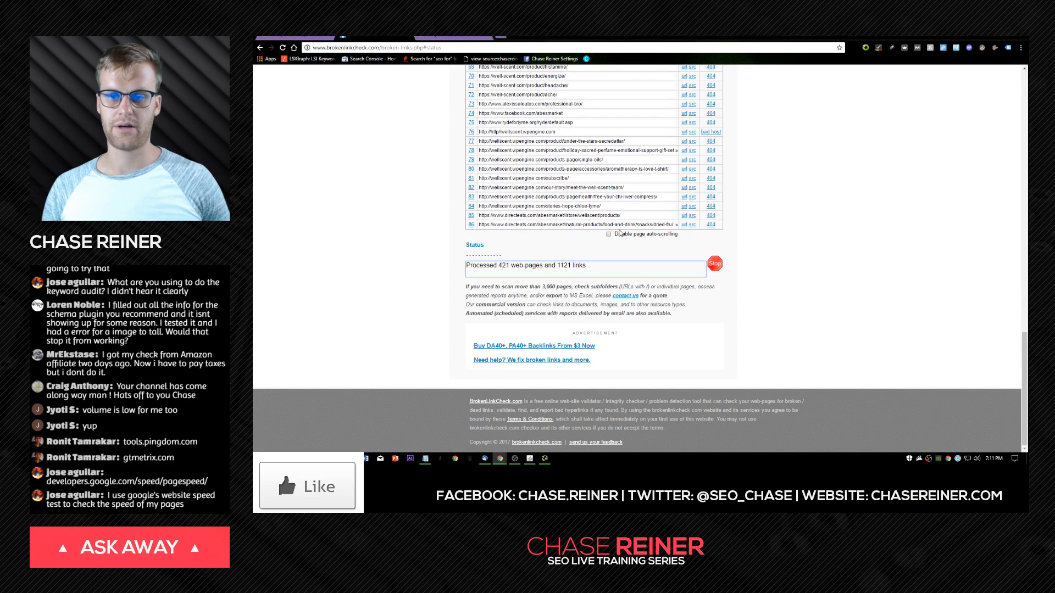
click(425, 459)
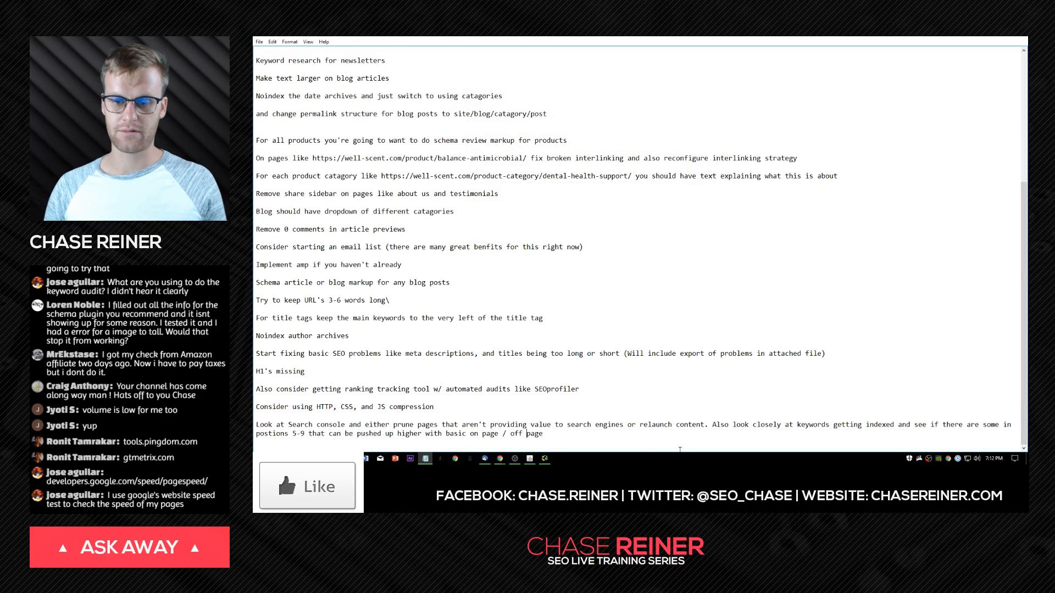
key(Return)
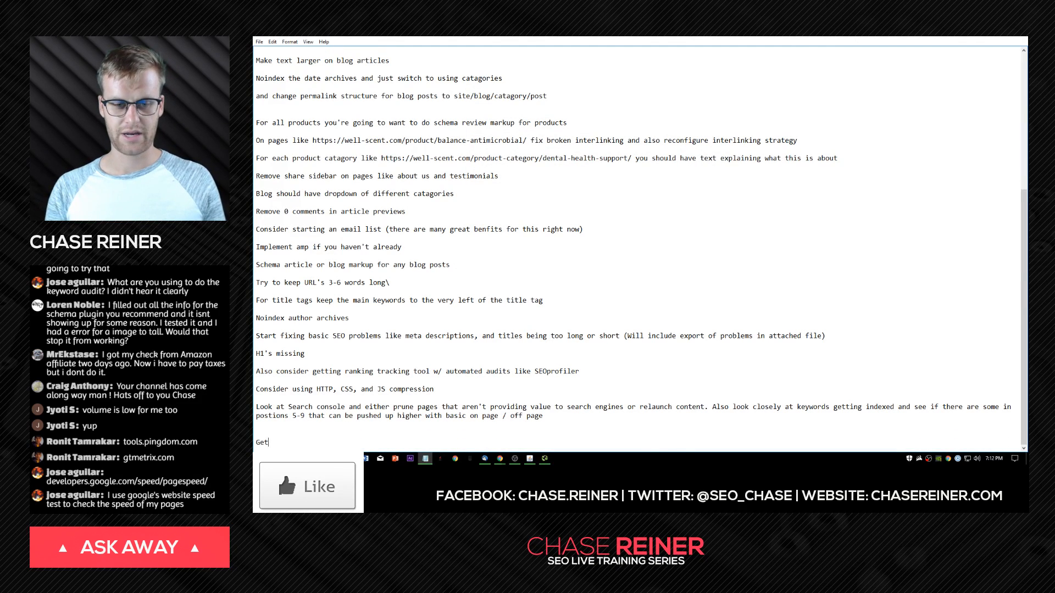
key(BackSpace)
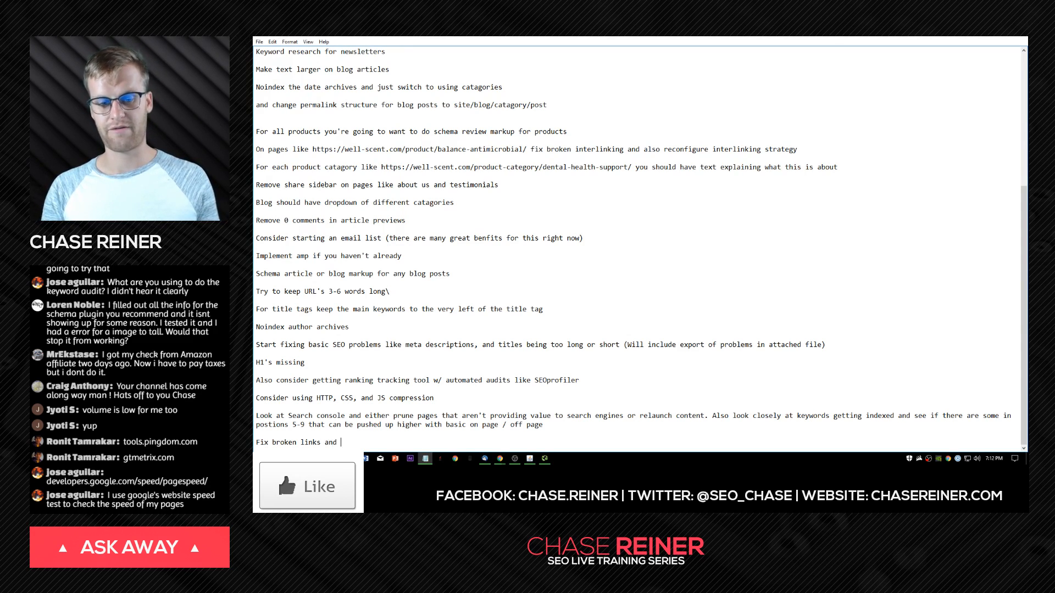
mouse_move(645, 36)
mouse_down()
mouse_move(645, 452)
mouse_move(645, 36)
mouse_up()
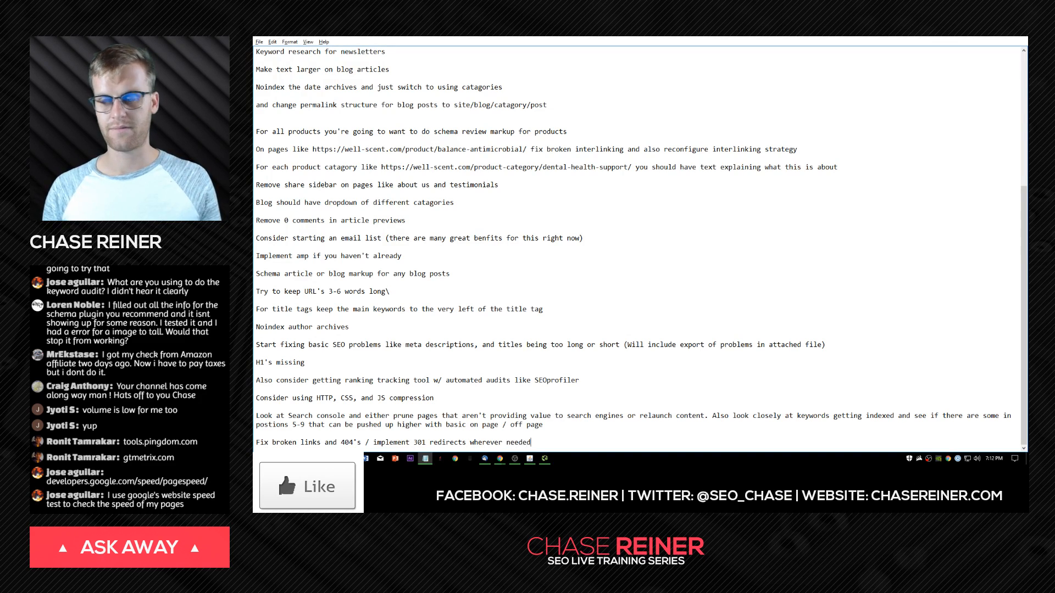
Copy the broken link report from the checker page and paste it into Notepad beneath a new line reading "Broke links are:".
click(993, 34)
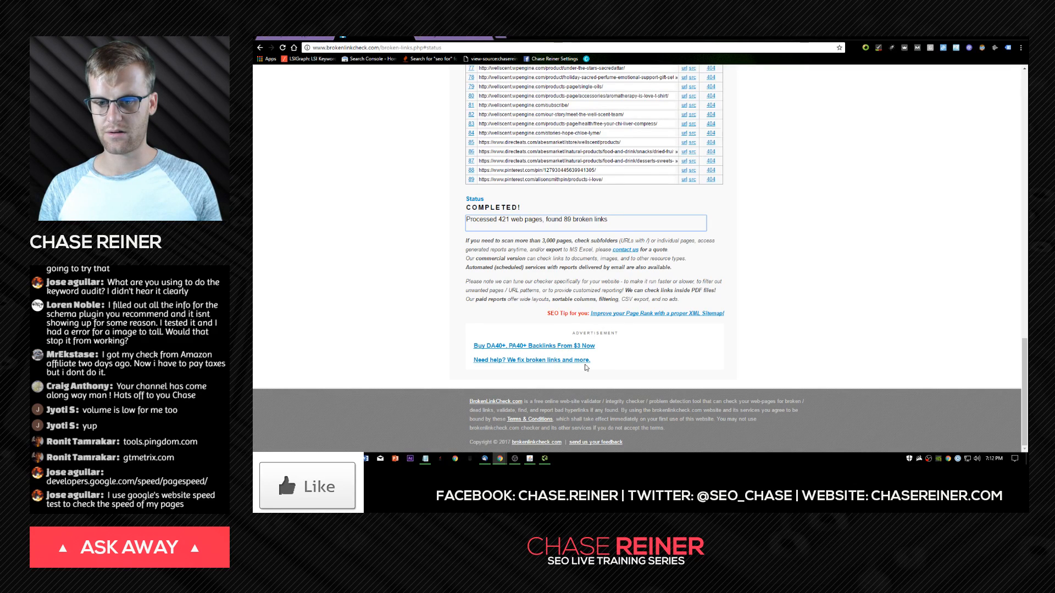
scroll(640, 386, up, 15)
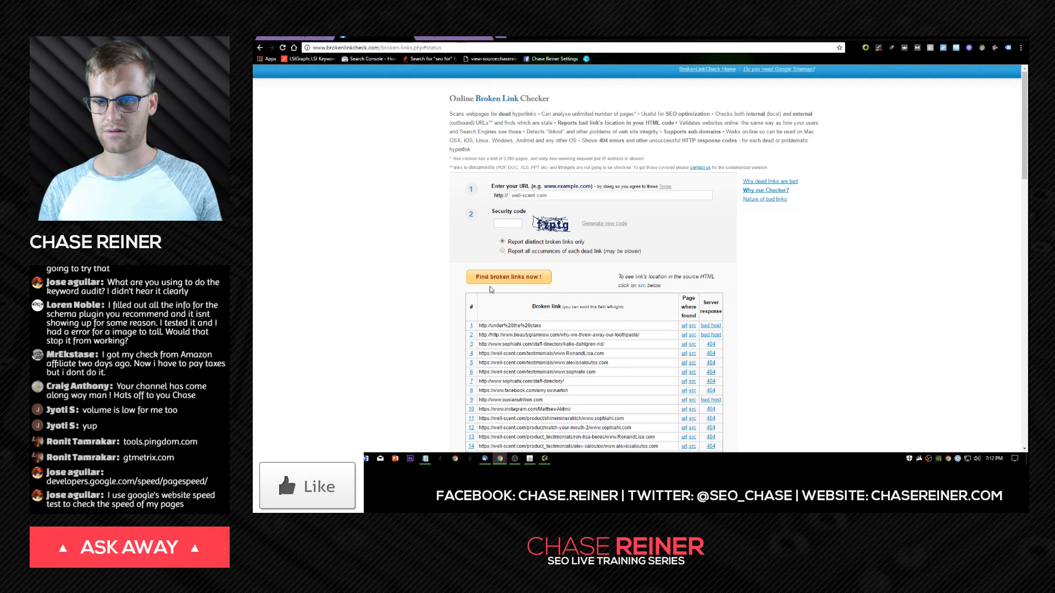
scroll(492, 289, down, 3)
drag(478, 167, 654, 414)
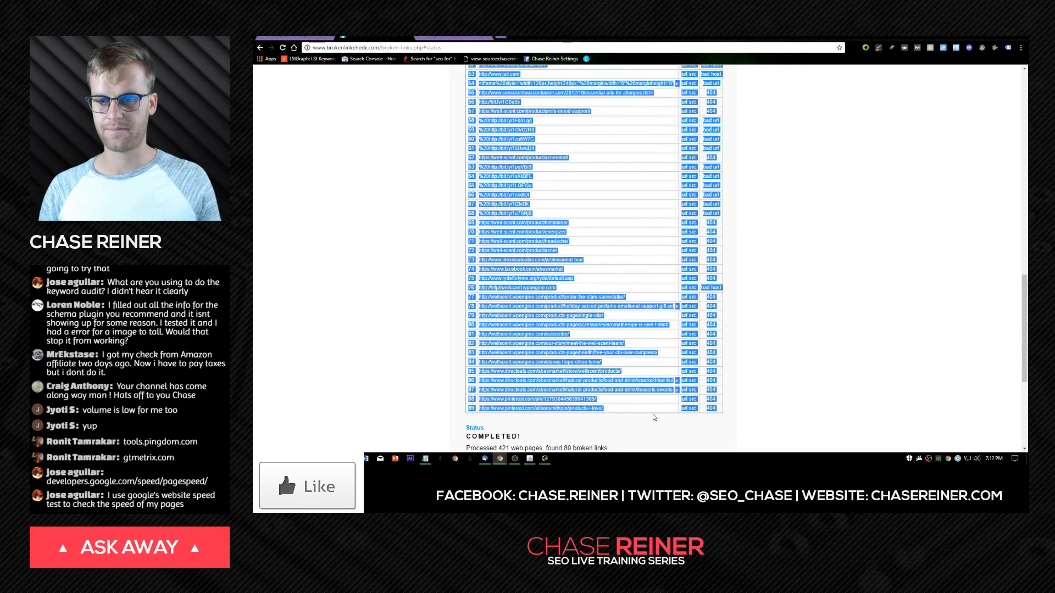
key(alt+Tab)
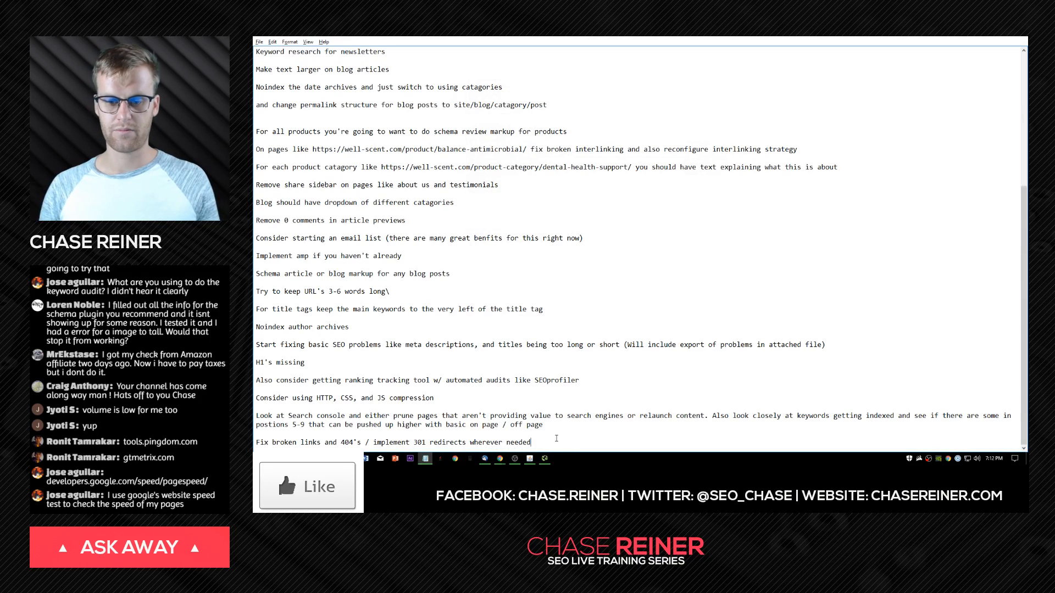
key(Return)
text(Broke lin)
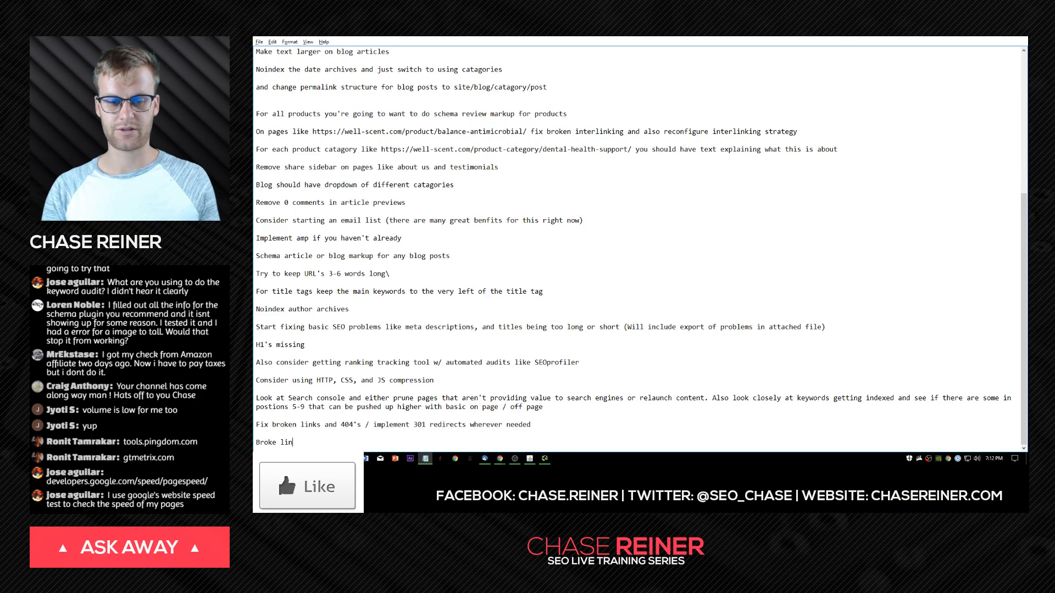
key(Return)
key(Return)
key(ctrl+v)
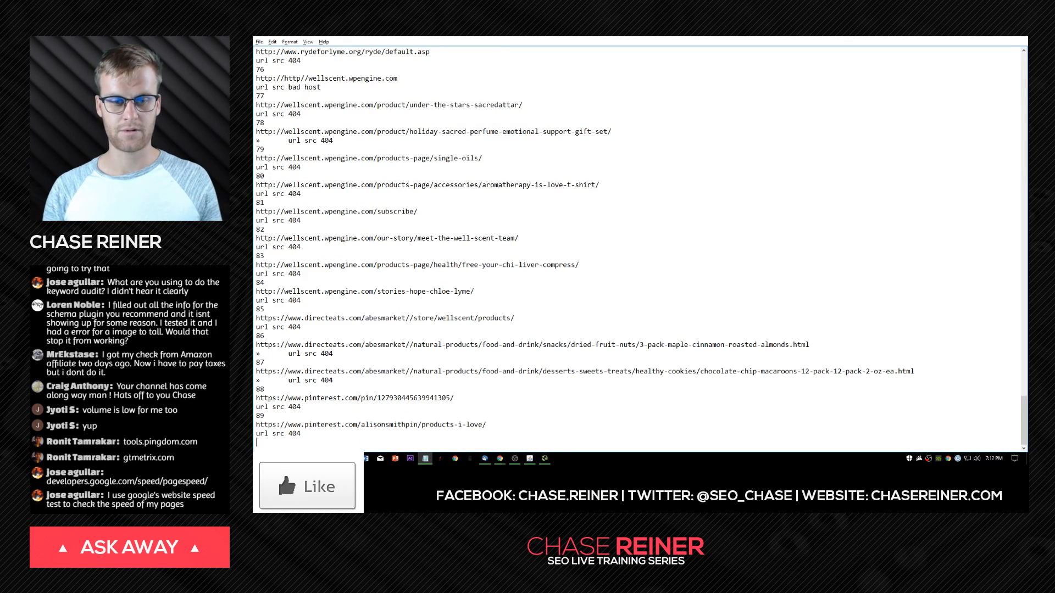
Delete the pasted list of numbered broken links from the notes.
scroll(487, 363, up, 20)
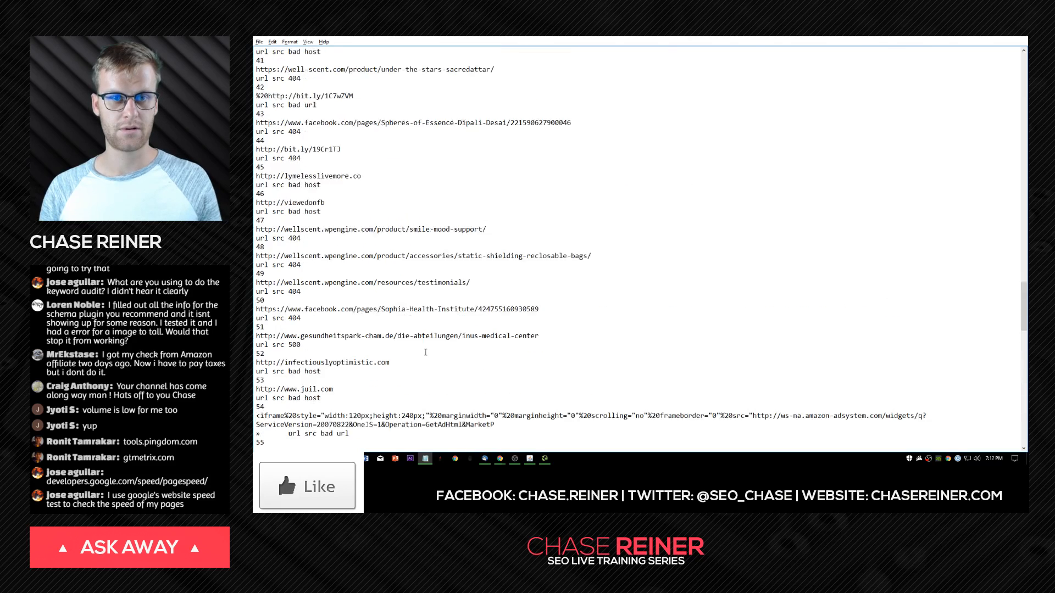
scroll(443, 346, up, 20)
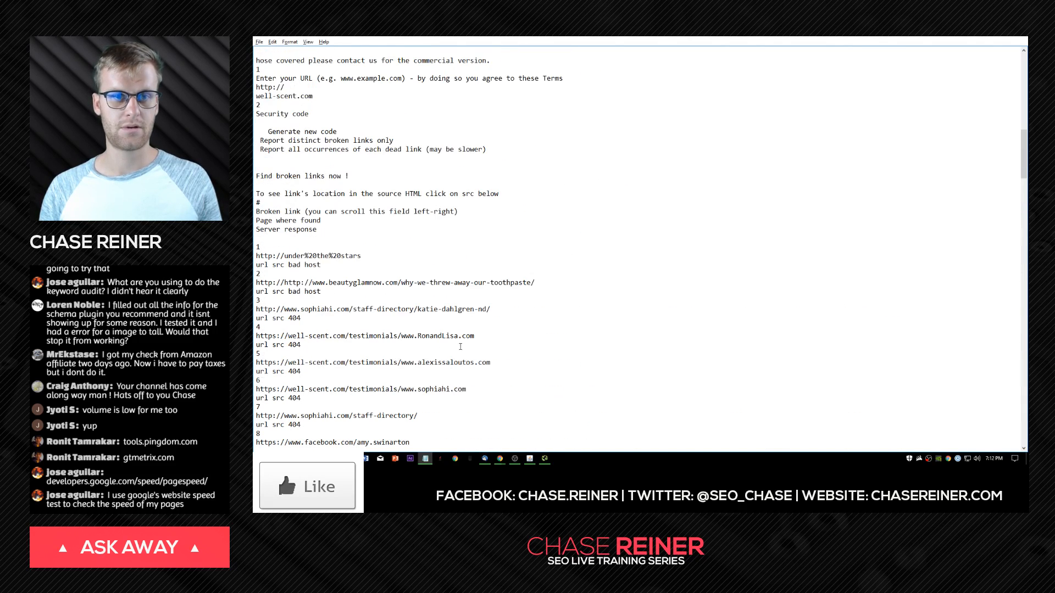
drag(374, 257, 280, 257)
click(317, 257)
drag(350, 230, 426, 449)
key(Delete)
key(BackSpace)
key(BackSpace)
key(BackSpace)
key(BackSpace)
key(BackSpace)
key(BackSpace)
key(BackSpace)
key(BackSpace)
key(BackSpace)
key(BackSpace)
key(BackSpace)
key(BackSpace)
key(BackSpace)
key(BackSpace)
key(BackSpace)
key(BackSpace)
key(BackSpace)
key(BackSpace)
key(BackSpace)
key(BackSpace)
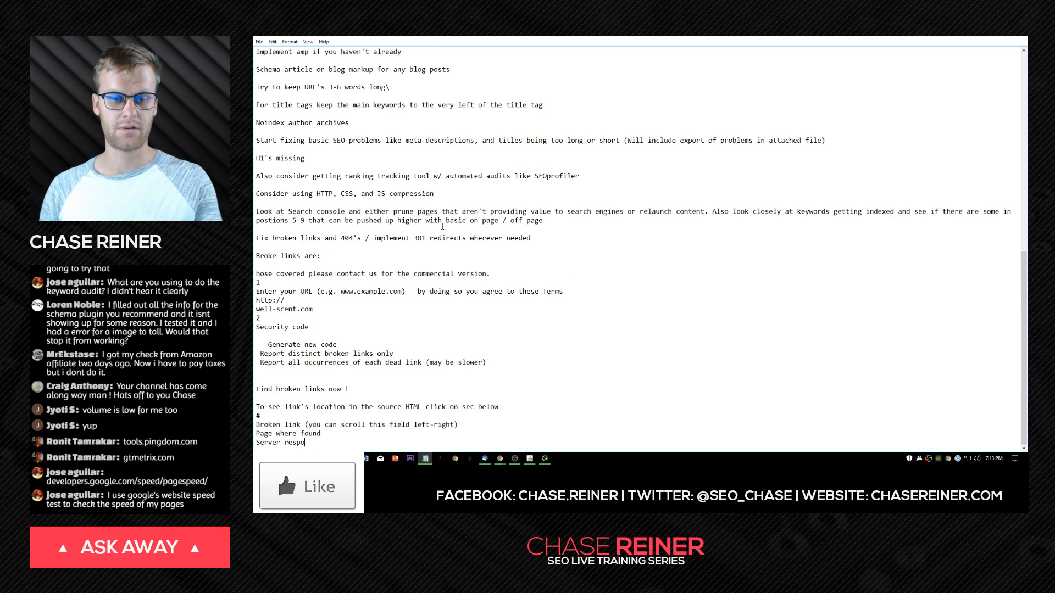
Remove the leftover checker page text from the notes and extend the heading to "Broke links are here:".
drag(450, 443, 261, 425)
key(BackSpace)
drag(368, 425, 256, 300)
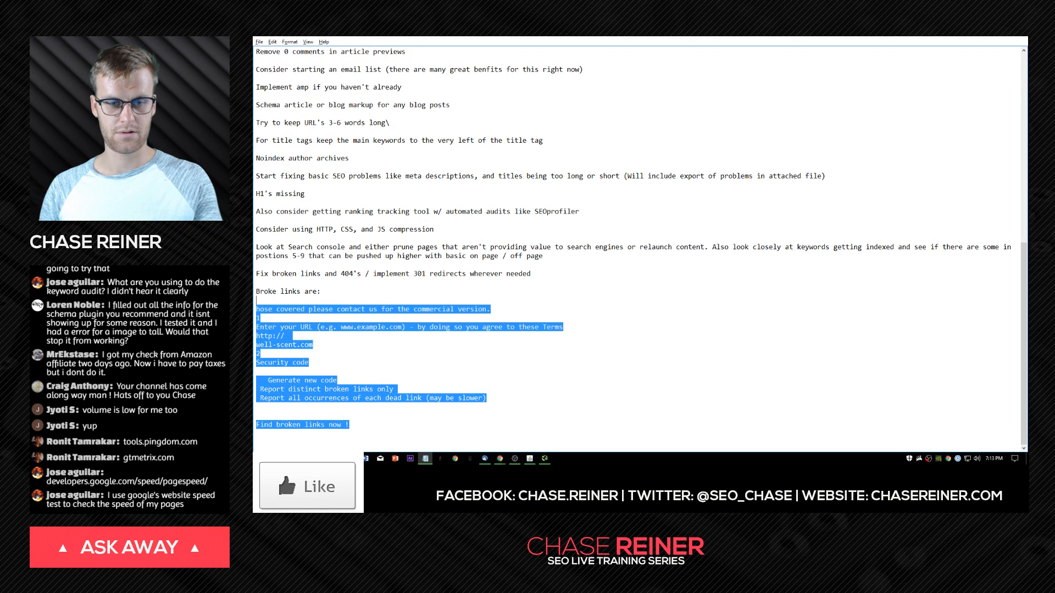
key(BackSpace)
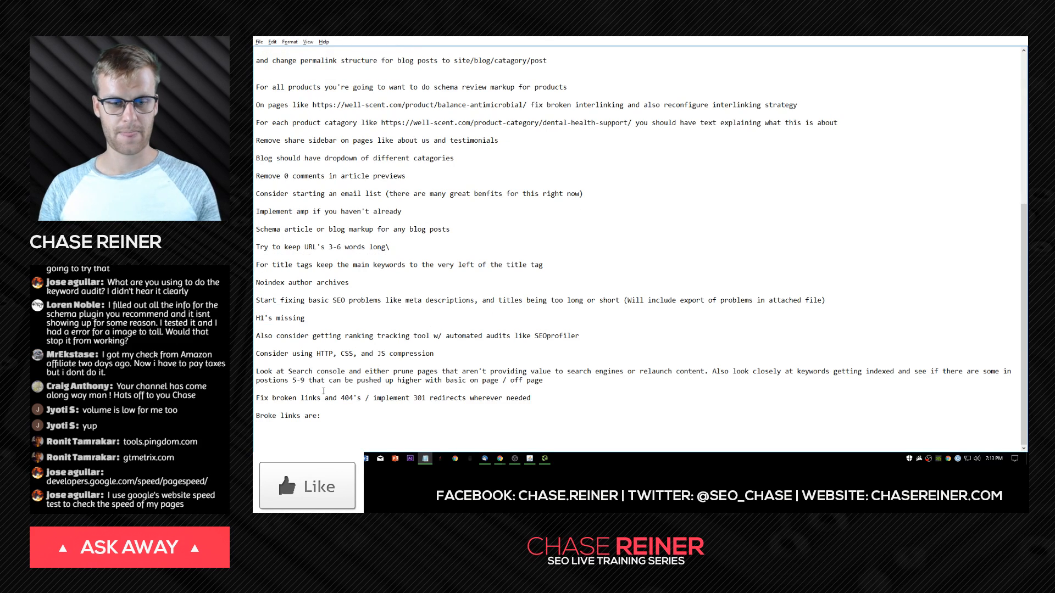
key(BackSpace)
text(here:)
Examine the broken link checker's page, from its results table to the completion status.
key(alt+Tab)
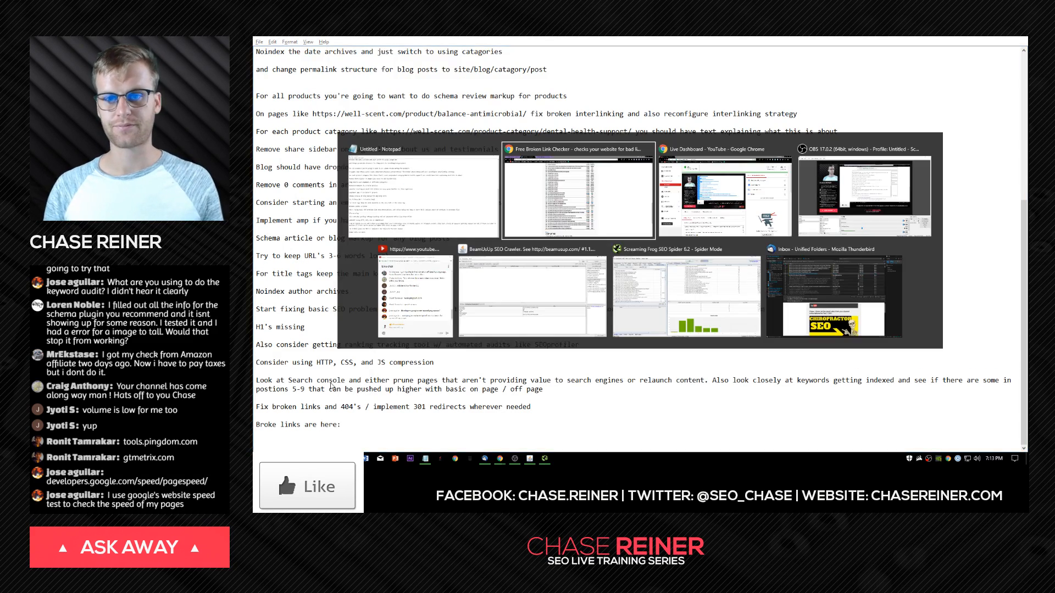
scroll(576, 155, up, 14)
scroll(575, 155, up, 3)
scroll(569, 158, down, 3)
click(387, 208)
scroll(532, 166, up, 3)
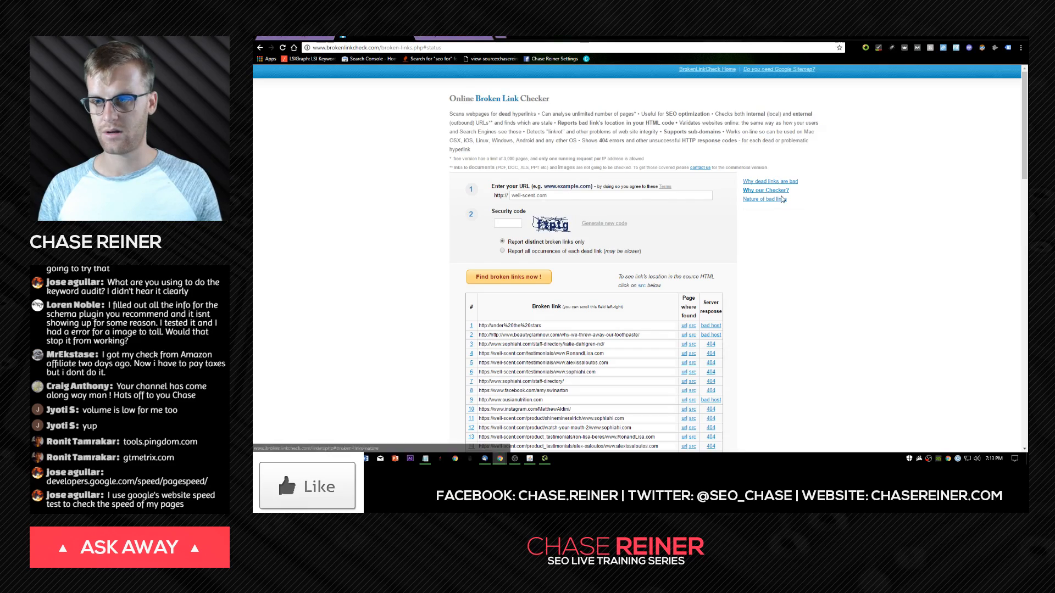
scroll(735, 241, down, 9)
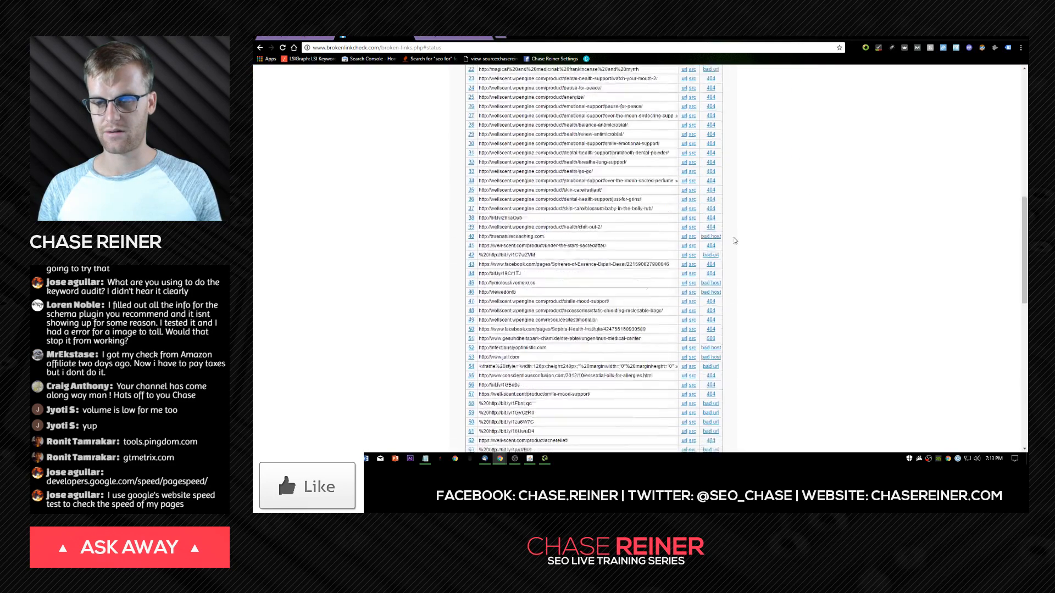
scroll(735, 240, down, 10)
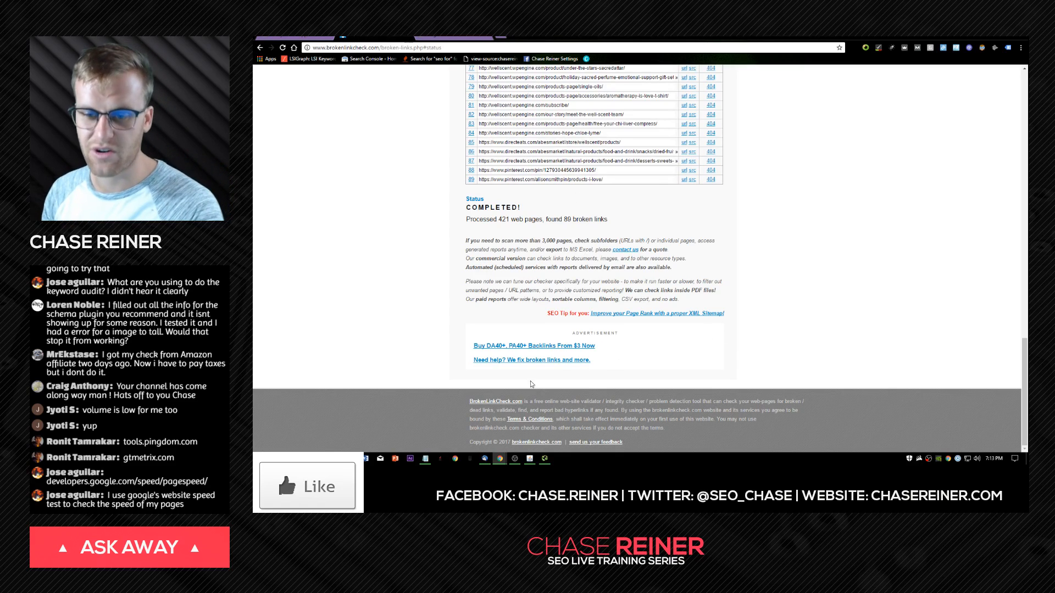
scroll(608, 299, up, 7)
scroll(607, 298, up, 9)
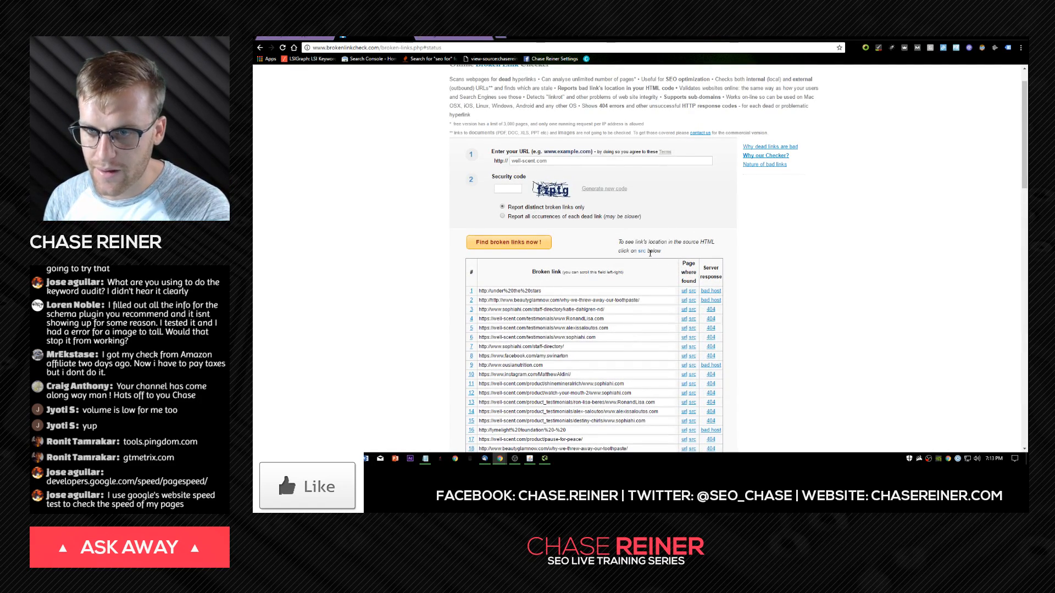
click(556, 161)
click(432, 50)
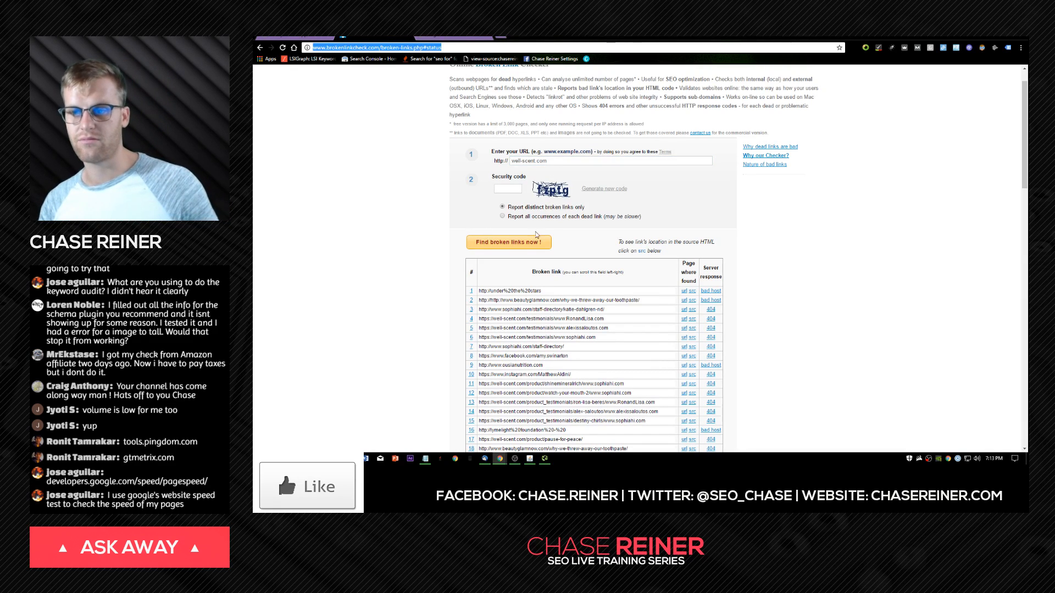
key(alt+Tab)
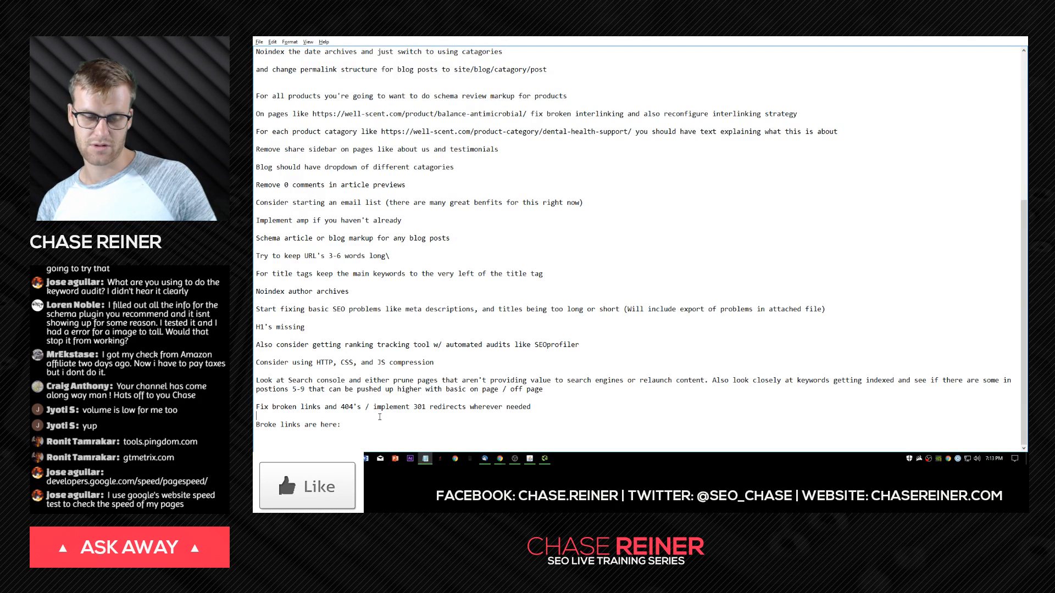
text(can be f)
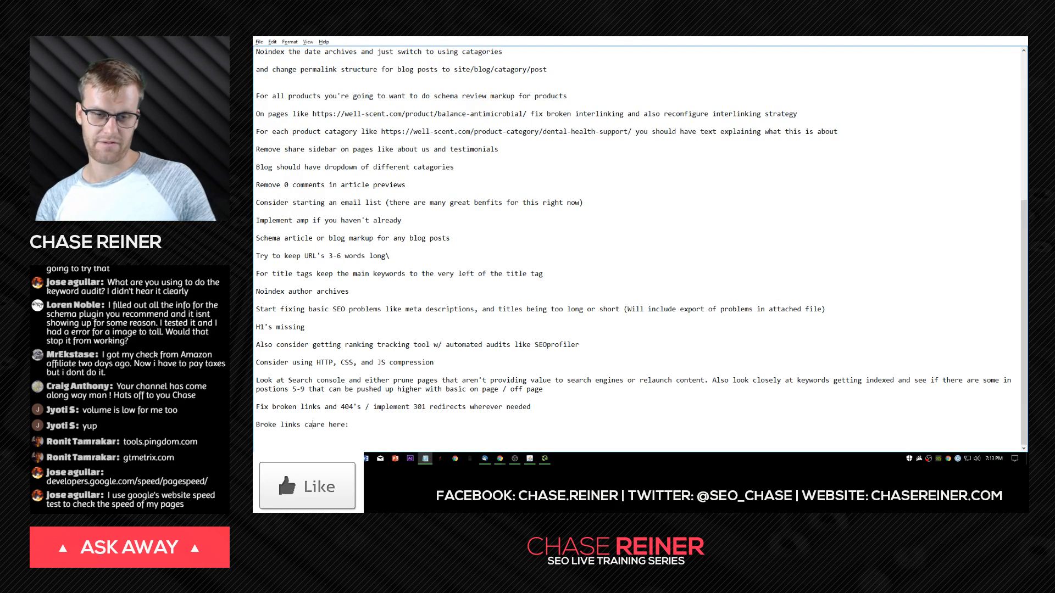
text(ound)
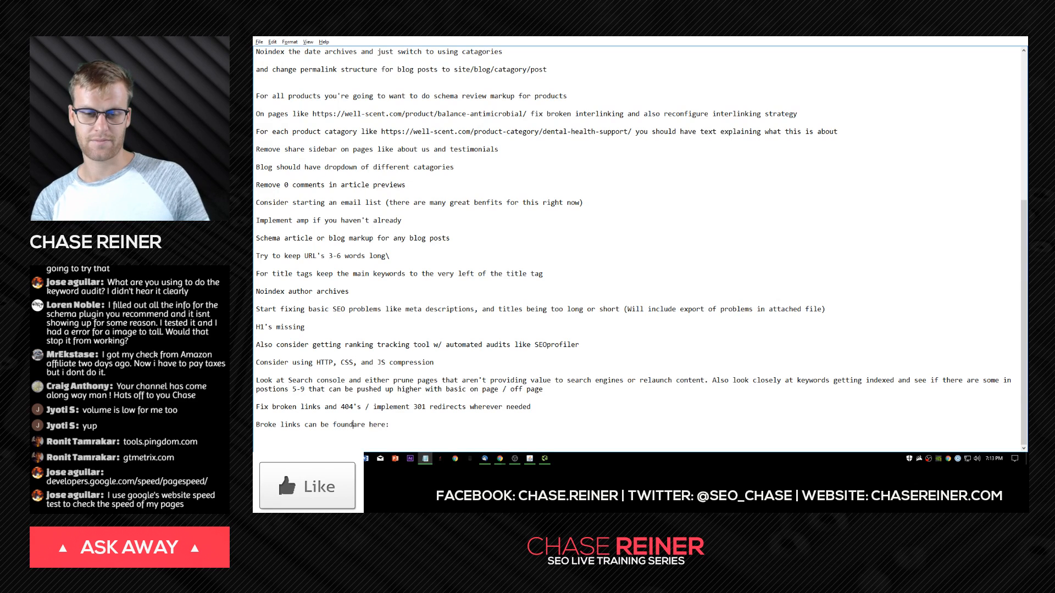
key(Delete)
key(Delete)
key(Delete)
key(Delete)
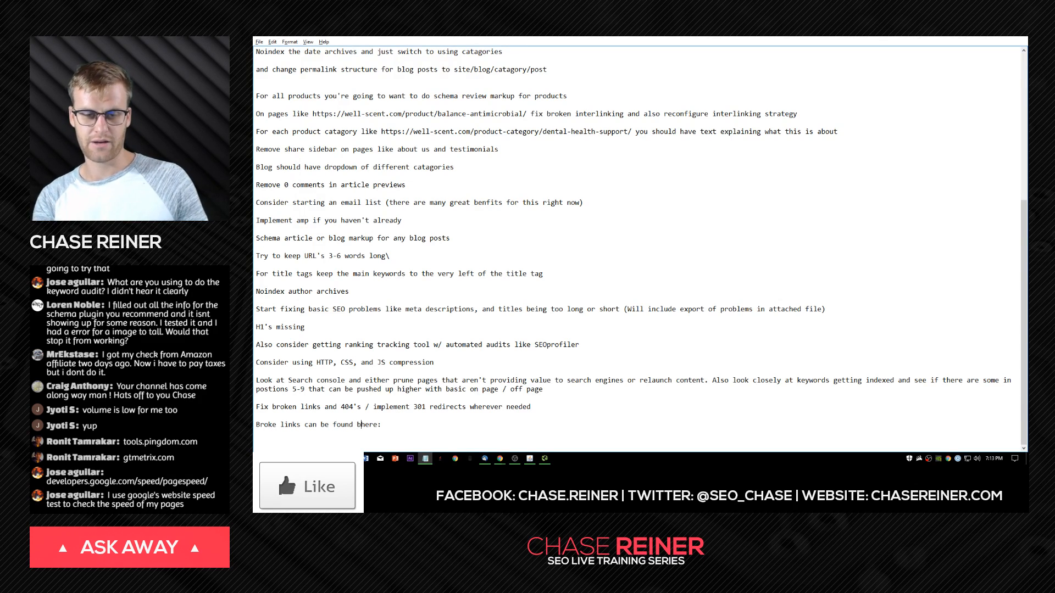
text(by running ascan)
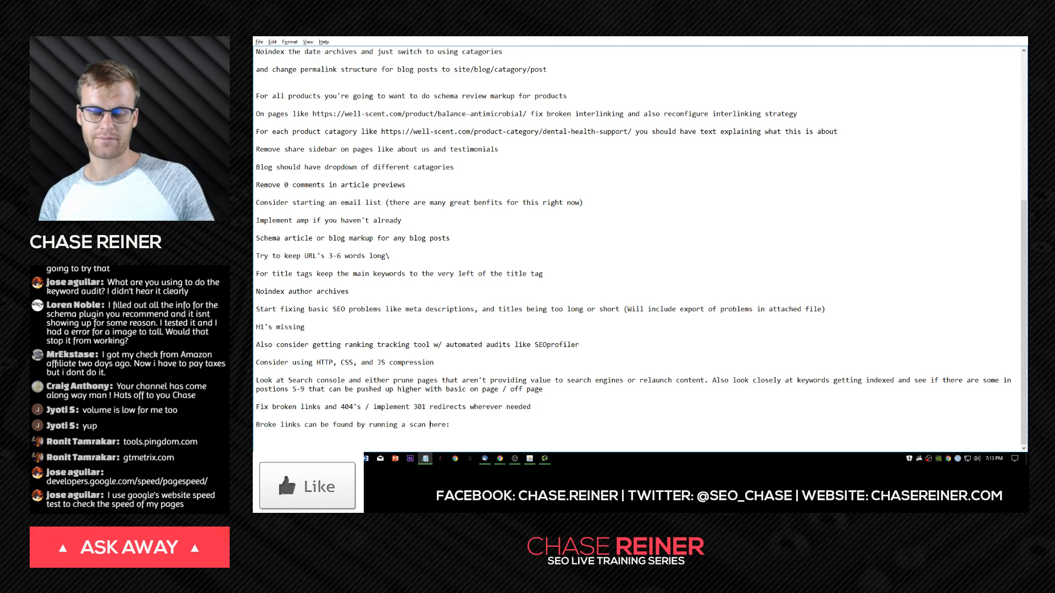
text(http://www.brokenlinkcheck.com/broken-links.php#status)
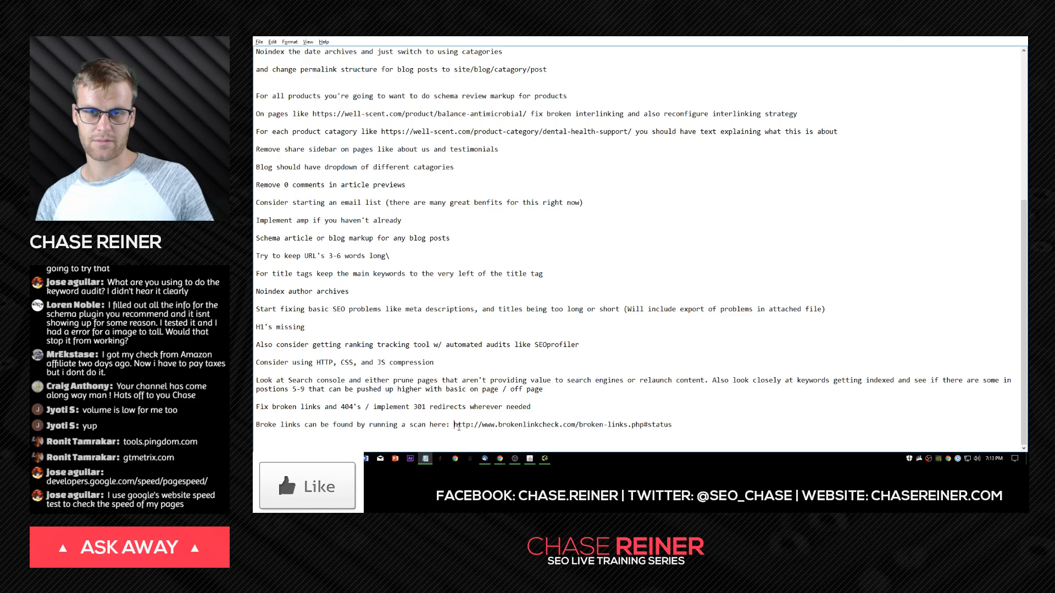
Check the checker page's final status and add "89 broken" before "links" in the notes' line about fixing broken links and 404's.
key(alt+Tab)
scroll(494, 415, down, 20)
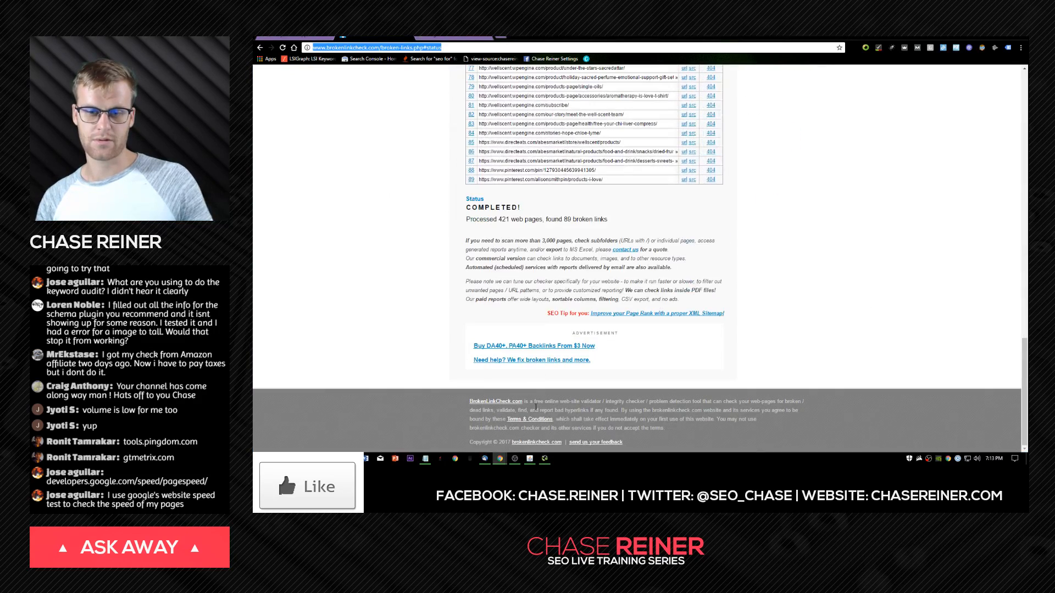
key(alt+Tab)
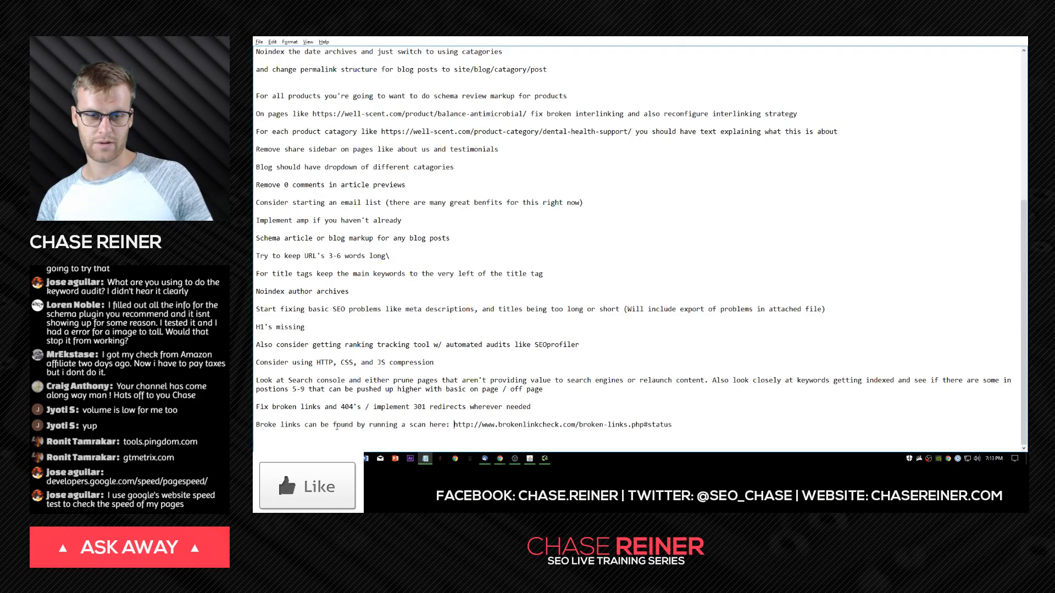
click(301, 407)
text(89)
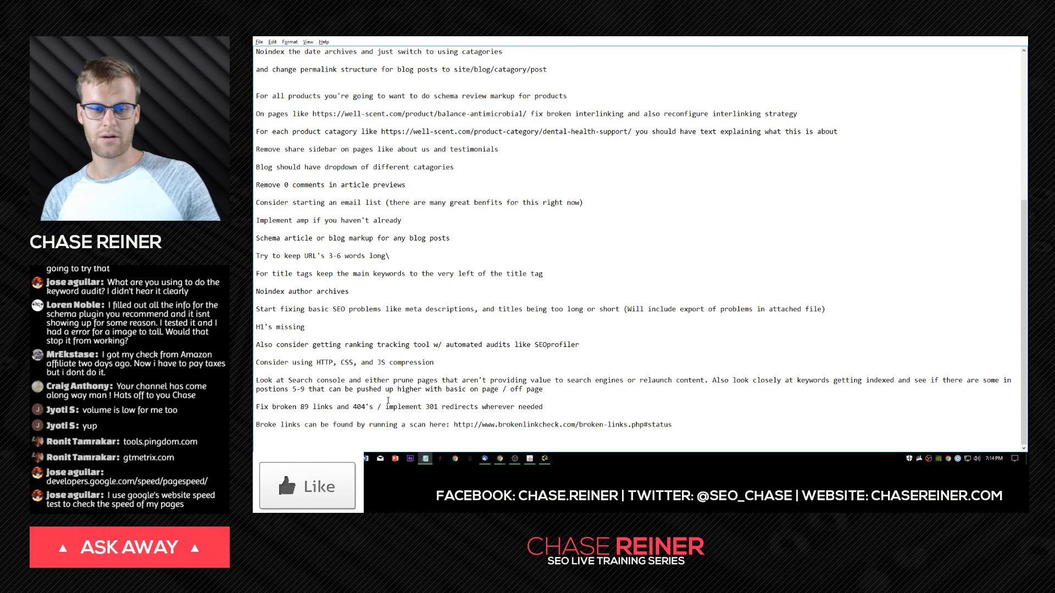
text(broken)
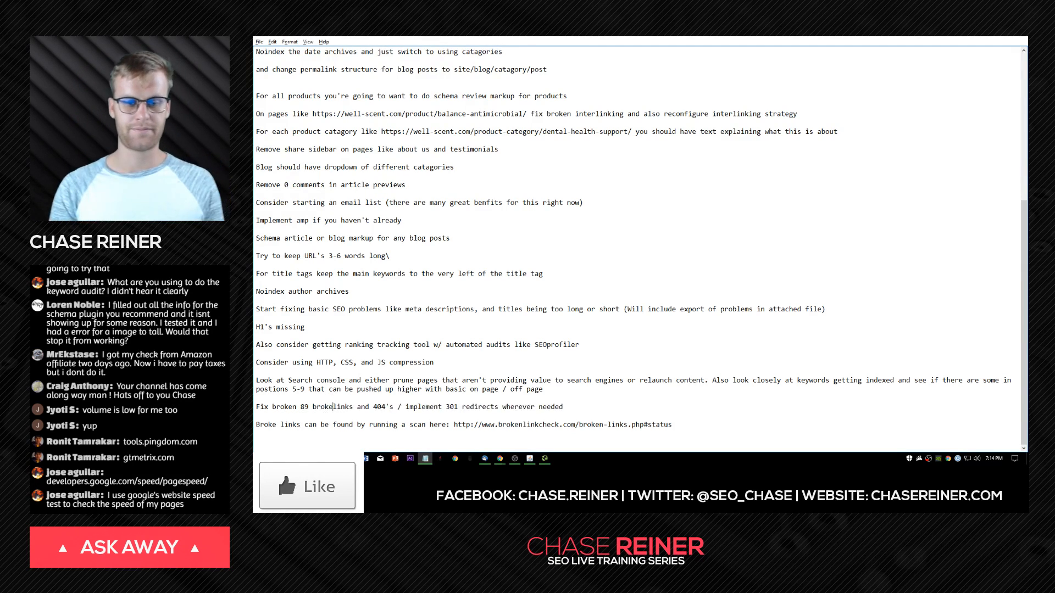
Look back through the notes and place Notepad as a smaller floating window over the checker page.
scroll(436, 375, up, 9)
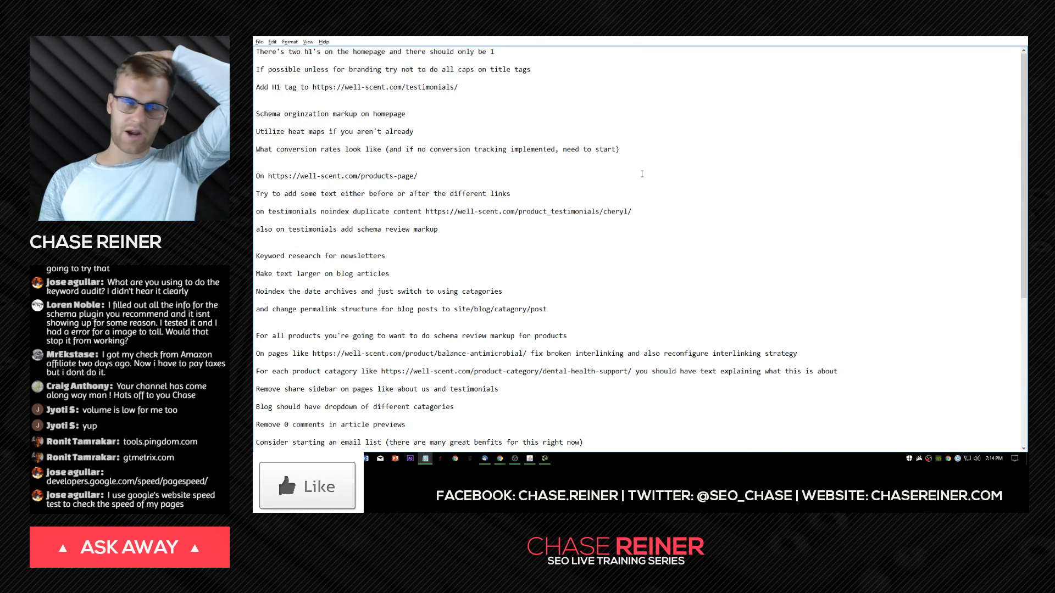
scroll(469, 45, down, 5)
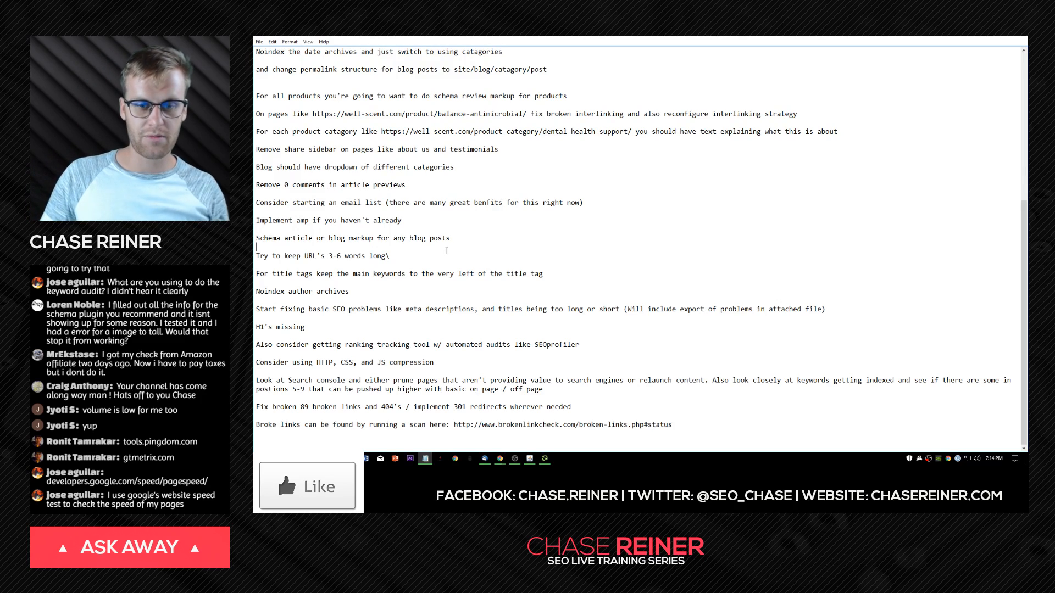
key(super+Down)
key(super+Down)
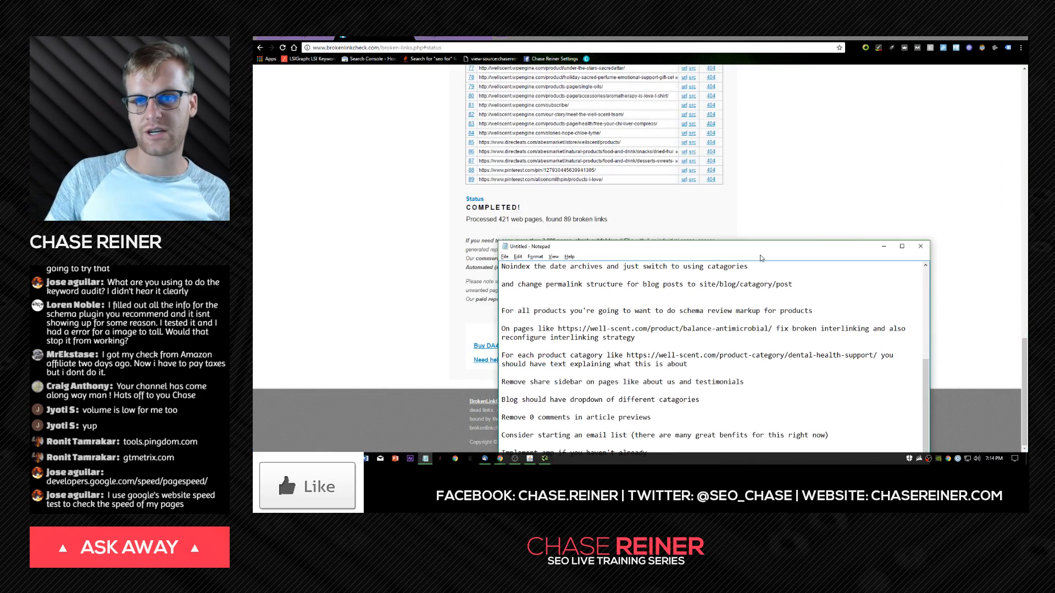
key(alt+Tab)
key(alt+Tab)
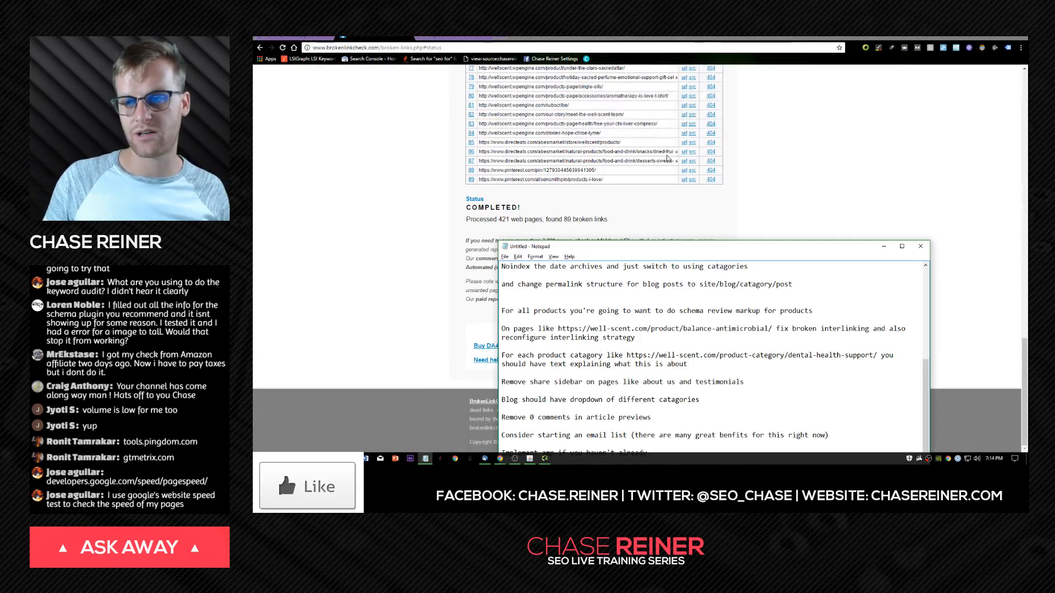
drag(653, 256, 653, 38)
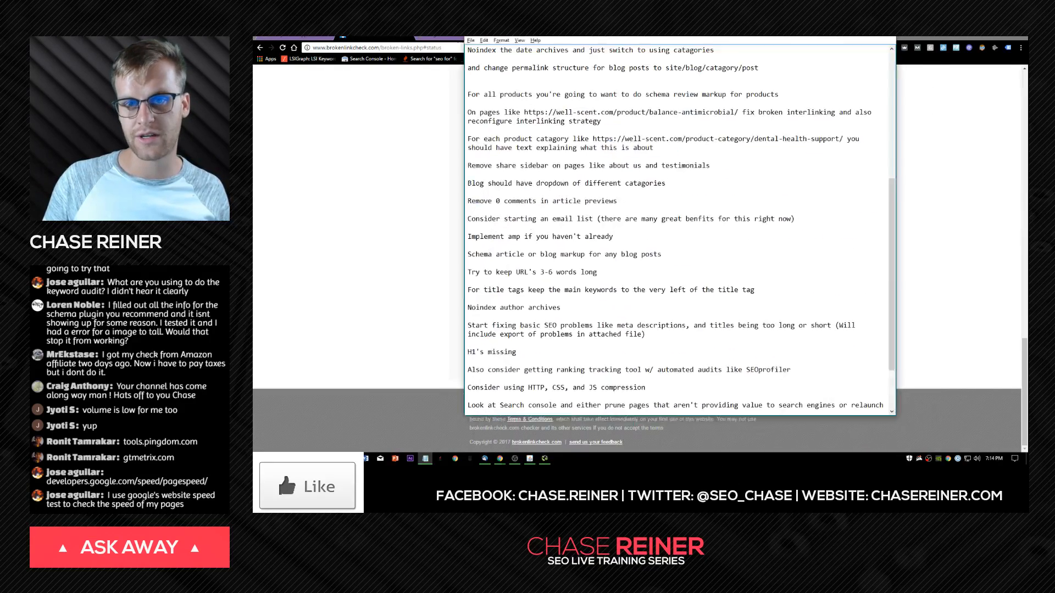
key(alt+Tab)
key(alt+Tab)
key(alt+Tab)
key(alt+Tab)
key(alt+Tab)
key(alt+Tab)
key(alt+Tab)
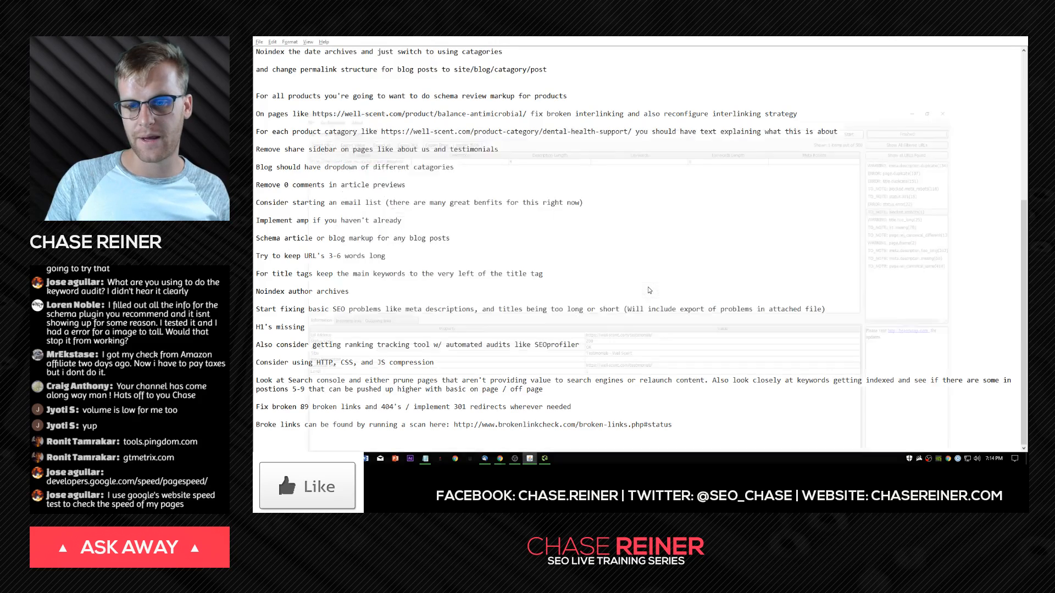
key(alt+Tab)
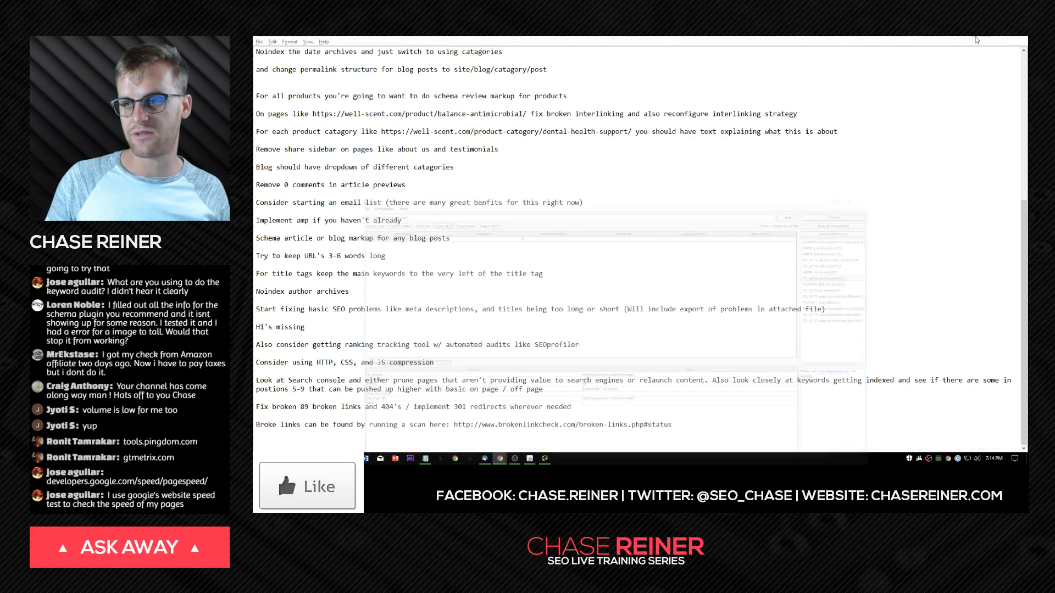